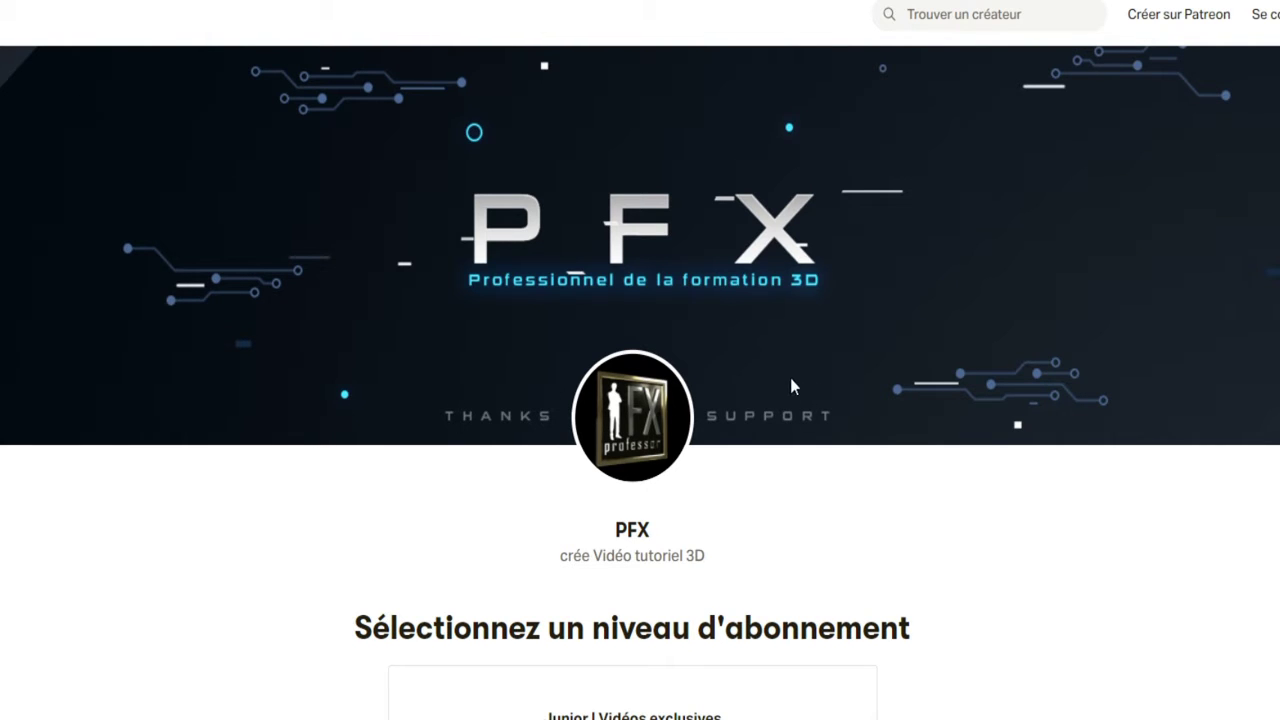
Step: Scroll the PFX Patreon page down to the Hellboy | Production complète post
scroll(797, 378, down, 3)
scroll(811, 400, down, 2)
scroll(814, 408, down, 3)
scroll(816, 408, down, 3)
scroll(816, 408, down, 2)
scroll(814, 404, down, 3)
scroll(813, 402, down, 3)
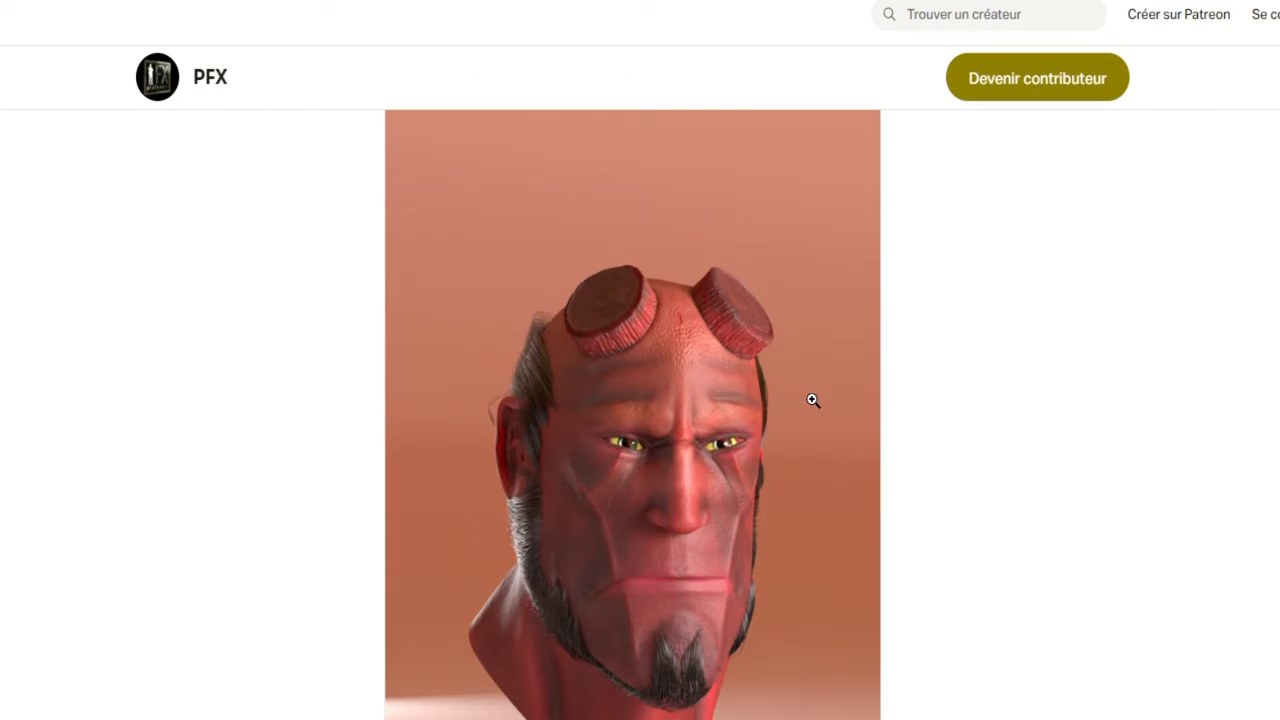
scroll(812, 400, down, 2)
scroll(812, 400, down, 1)
scroll(808, 400, down, 4)
scroll(808, 402, down, 1)
scroll(808, 408, down, 4)
scroll(810, 410, down, 4)
scroll(800, 320, up, 5)
scroll(797, 340, up, 4)
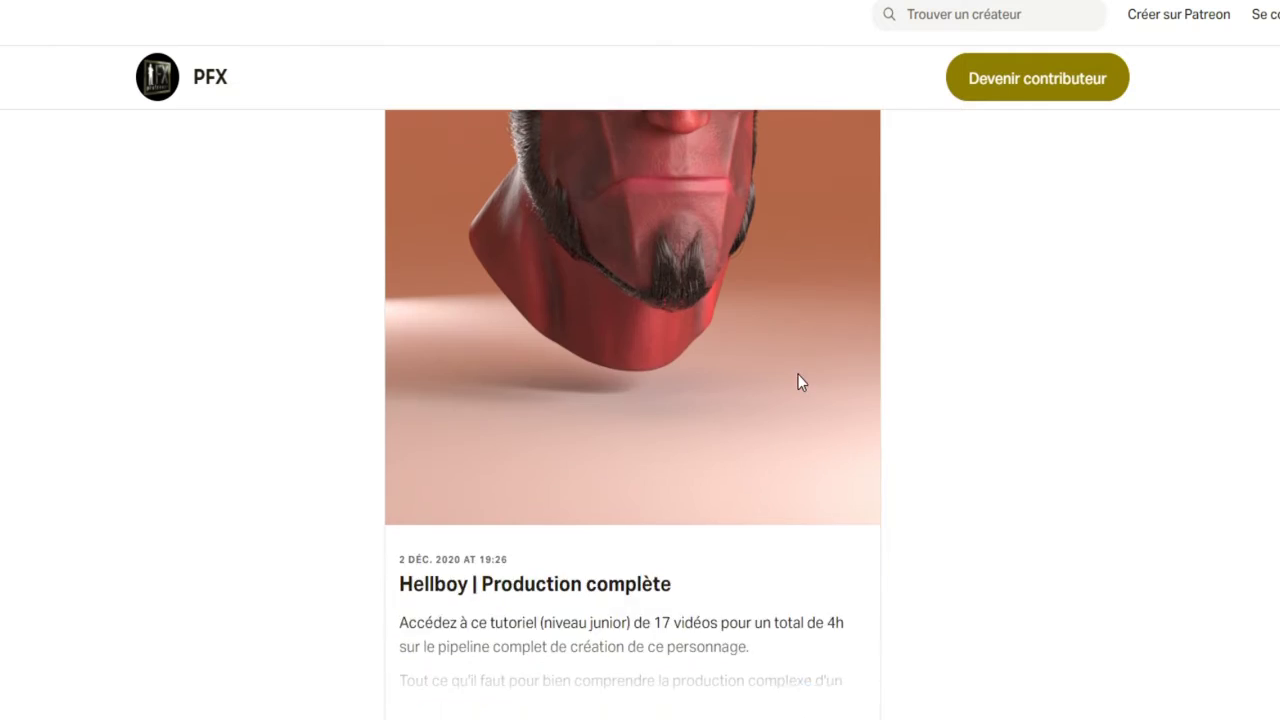
scroll(798, 380, up, 3)
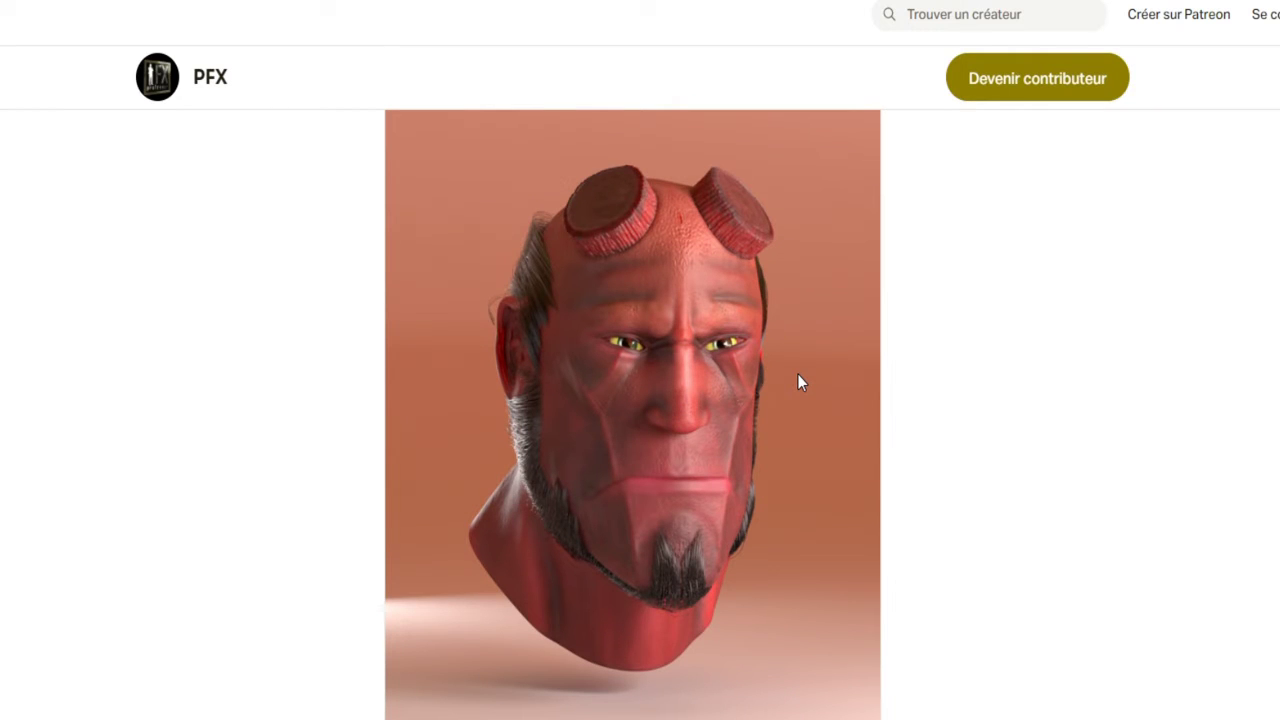
scroll(800, 380, down, 1)
scroll(829, 380, down, 3)
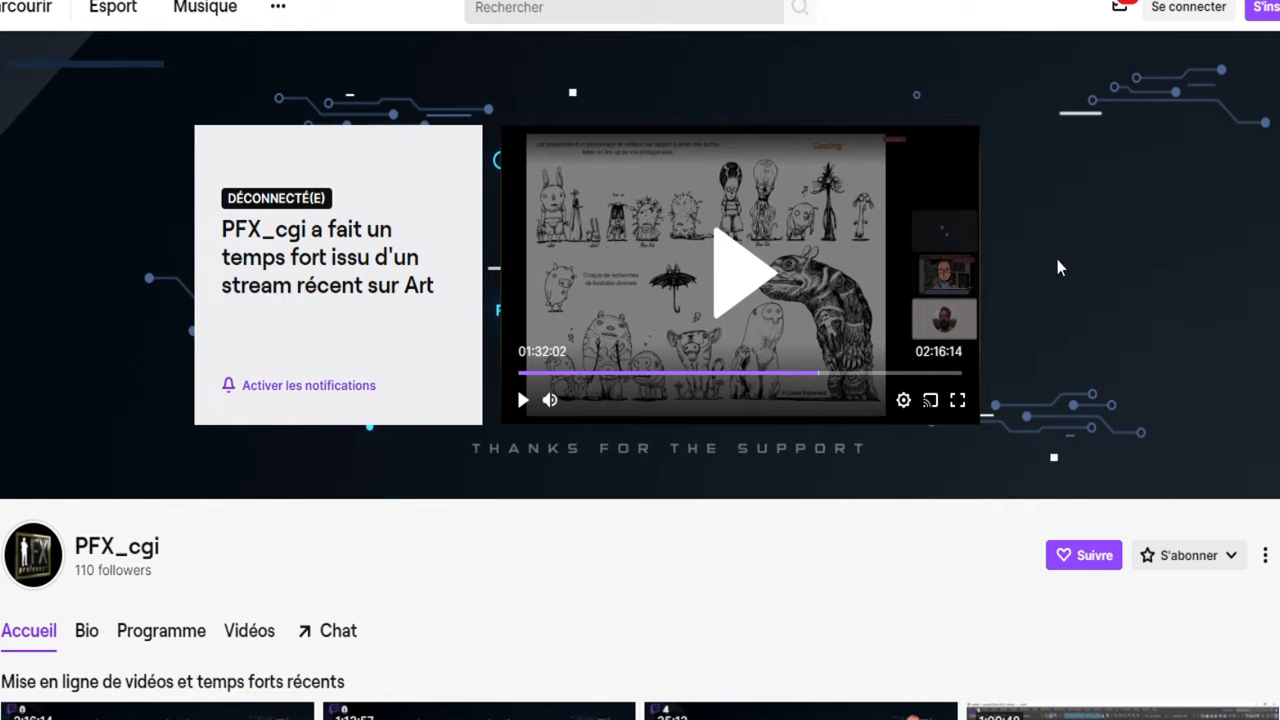
Step: Scroll the PFX_cgi Twitch channel page down and back up
scroll(1098, 395, down, 4)
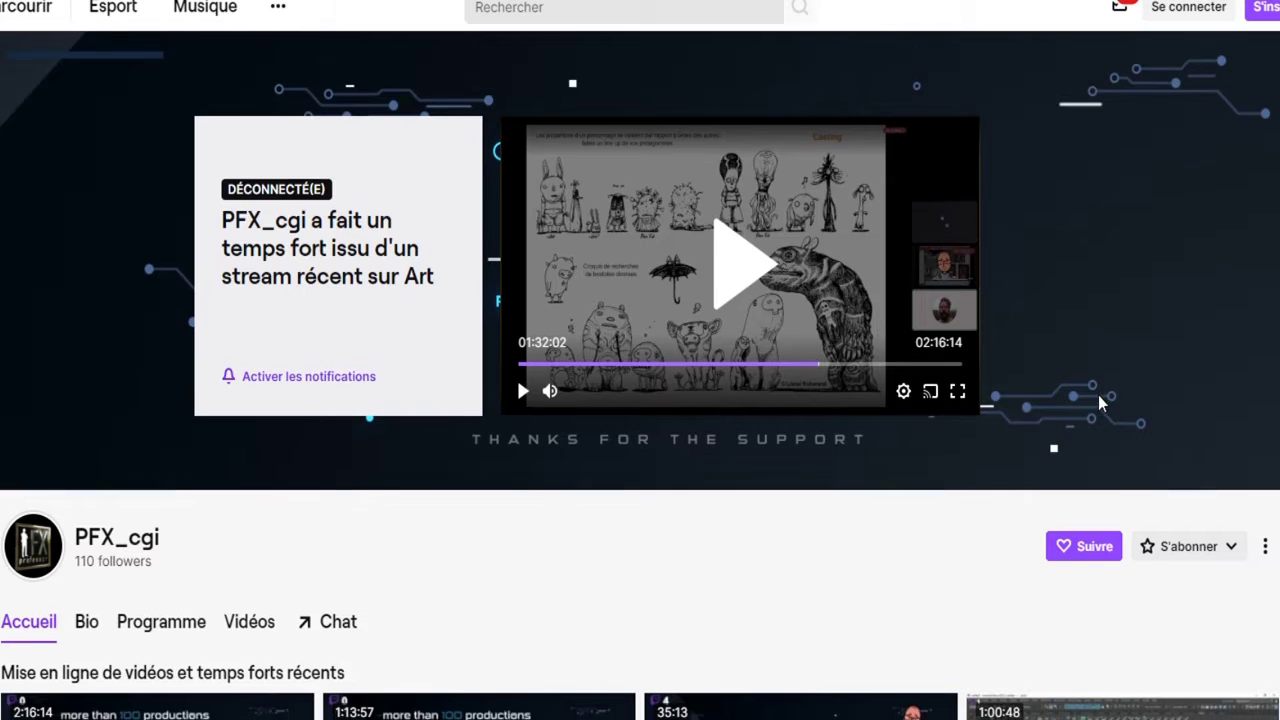
scroll(1098, 395, up, 4)
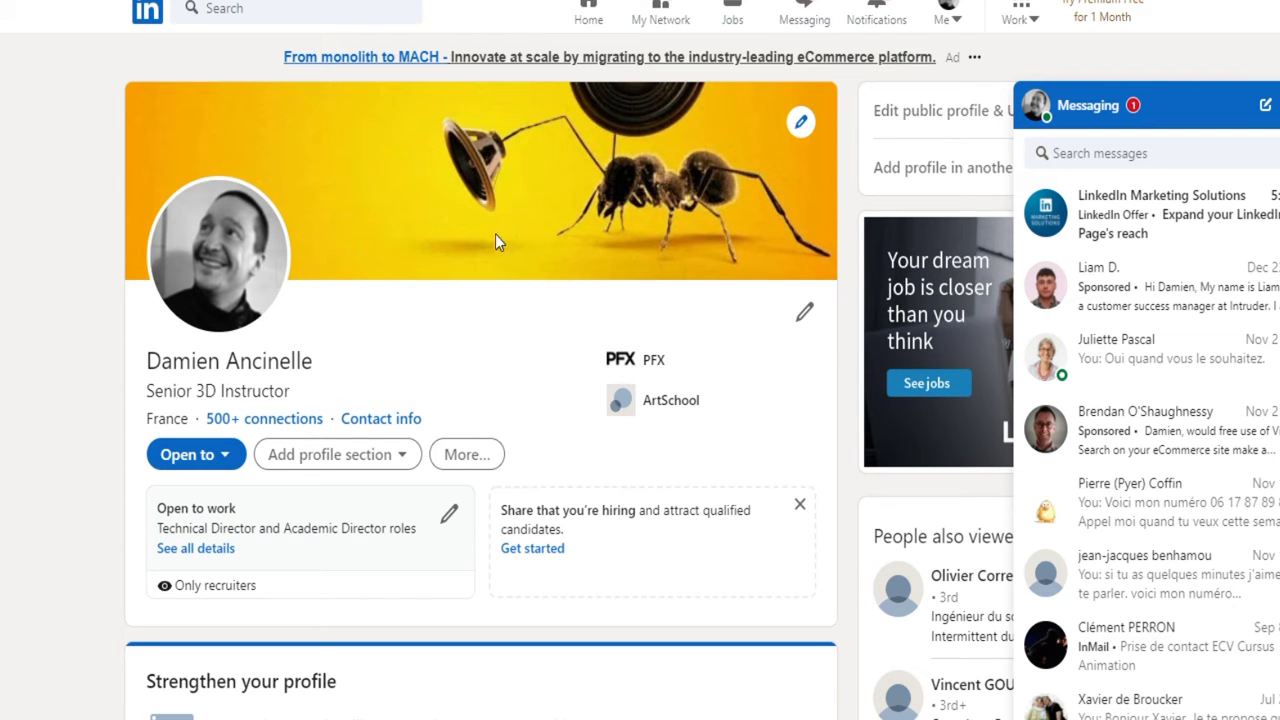
Step: Scroll the Senior 3D Instructor's LinkedIn profile down and back up
scroll(507, 457, down, 3)
scroll(507, 457, up, 3)
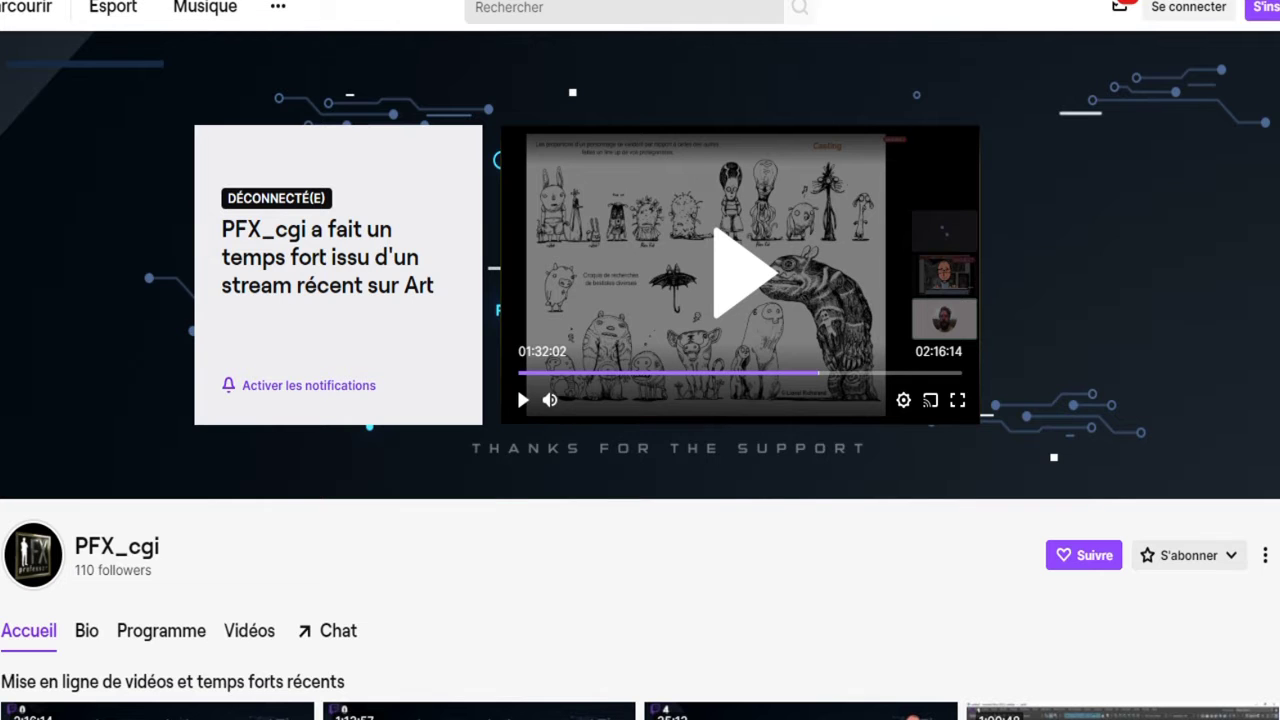
Step: Show the PFX_cgi channel's Bio section and scroll through its panels
click(88, 632)
scroll(330, 570, down, 4)
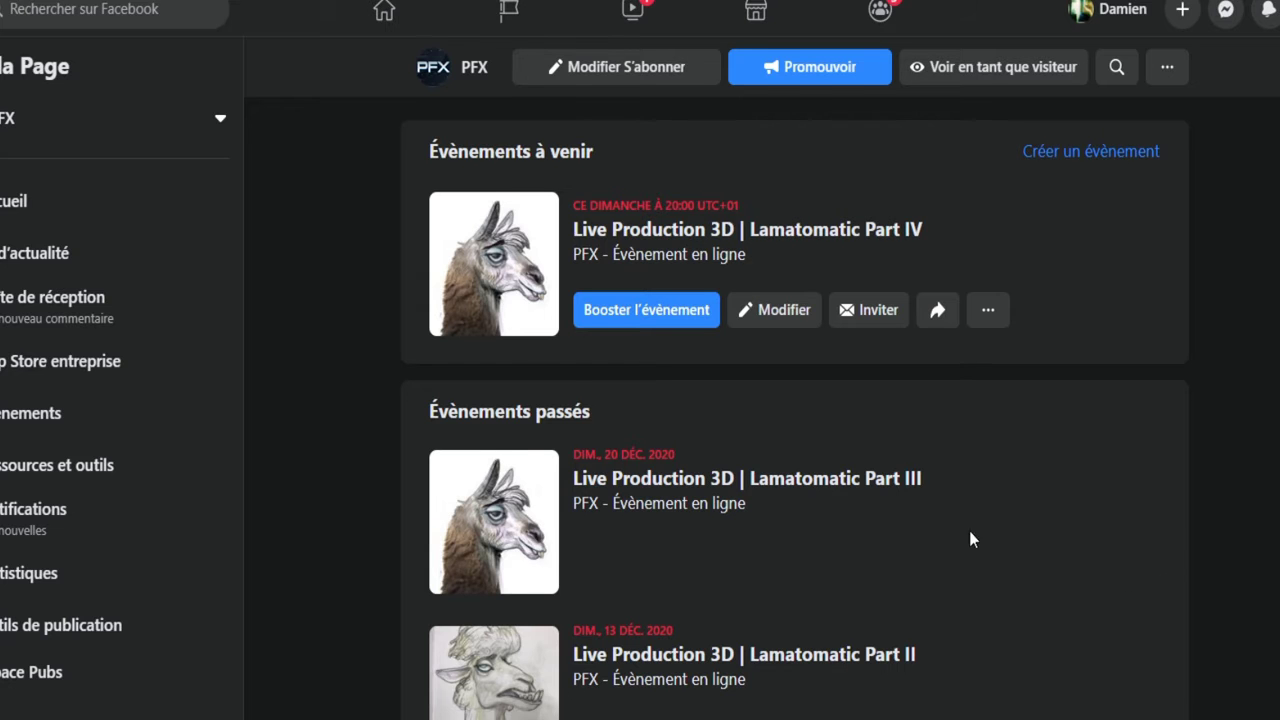
Step: Scroll PFX's Facebook events from the upcoming Lamatomatic Part IV to the past Lamatomatic lives
scroll(969, 530, up, 1)
scroll(1023, 434, up, 3)
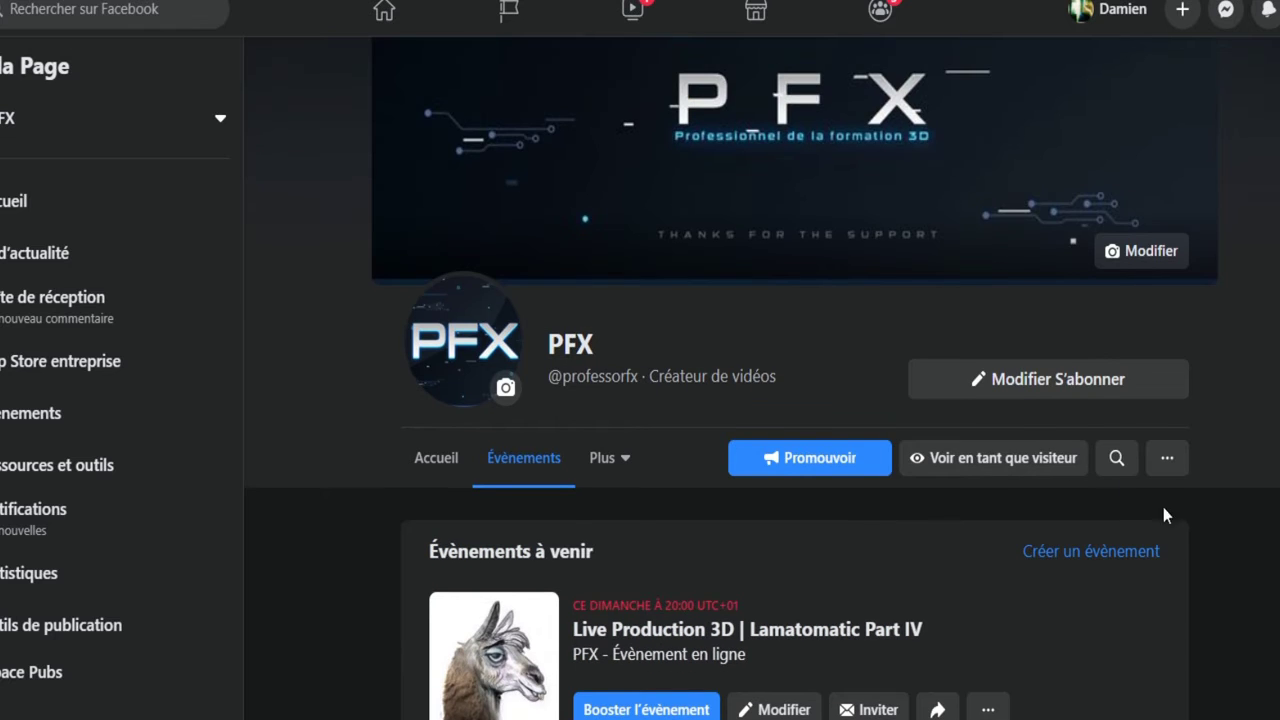
scroll(1176, 508, down, 4)
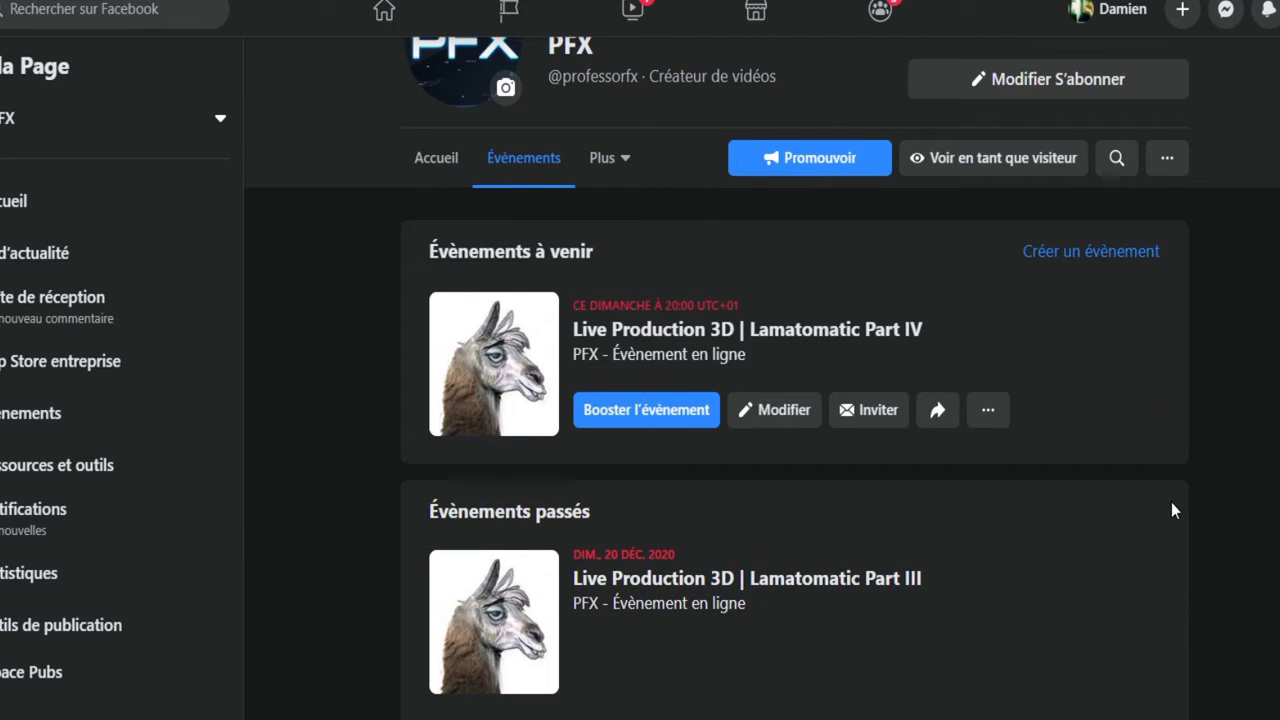
scroll(1168, 500, down, 2)
scroll(579, 434, down, 2)
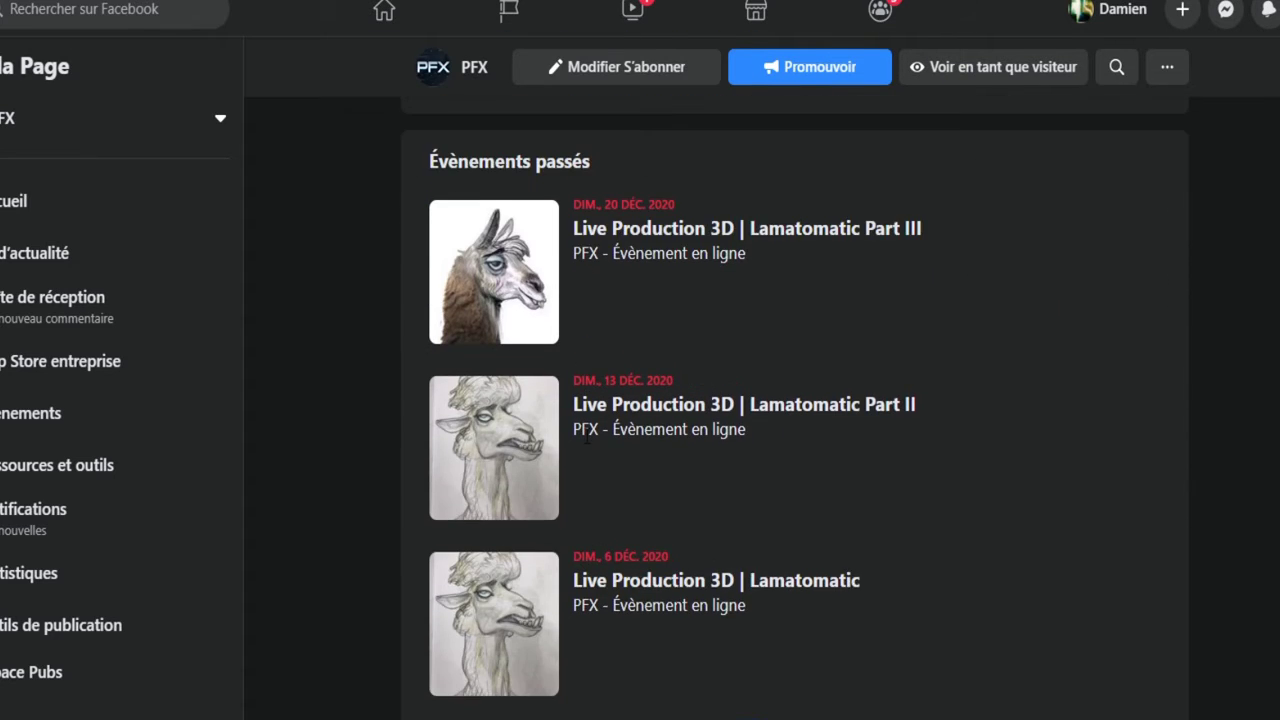
scroll(586, 436, up, 3)
scroll(674, 495, up, 1)
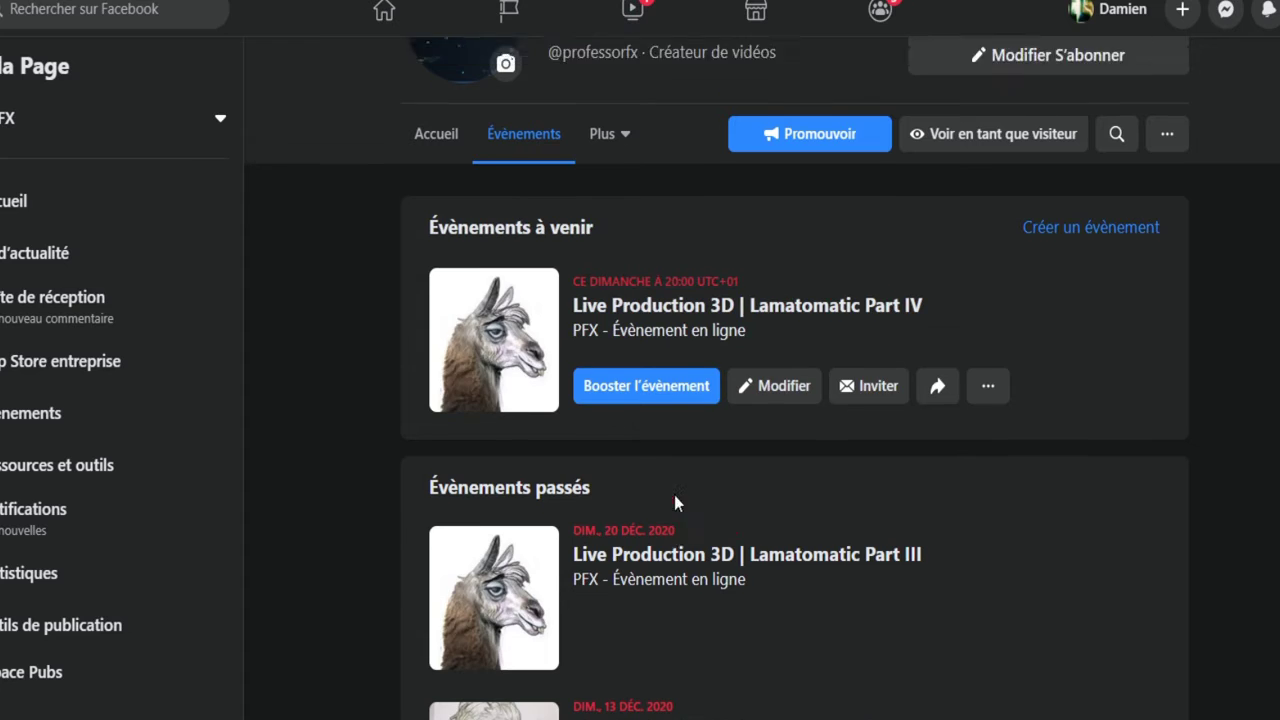
scroll(674, 495, up, 4)
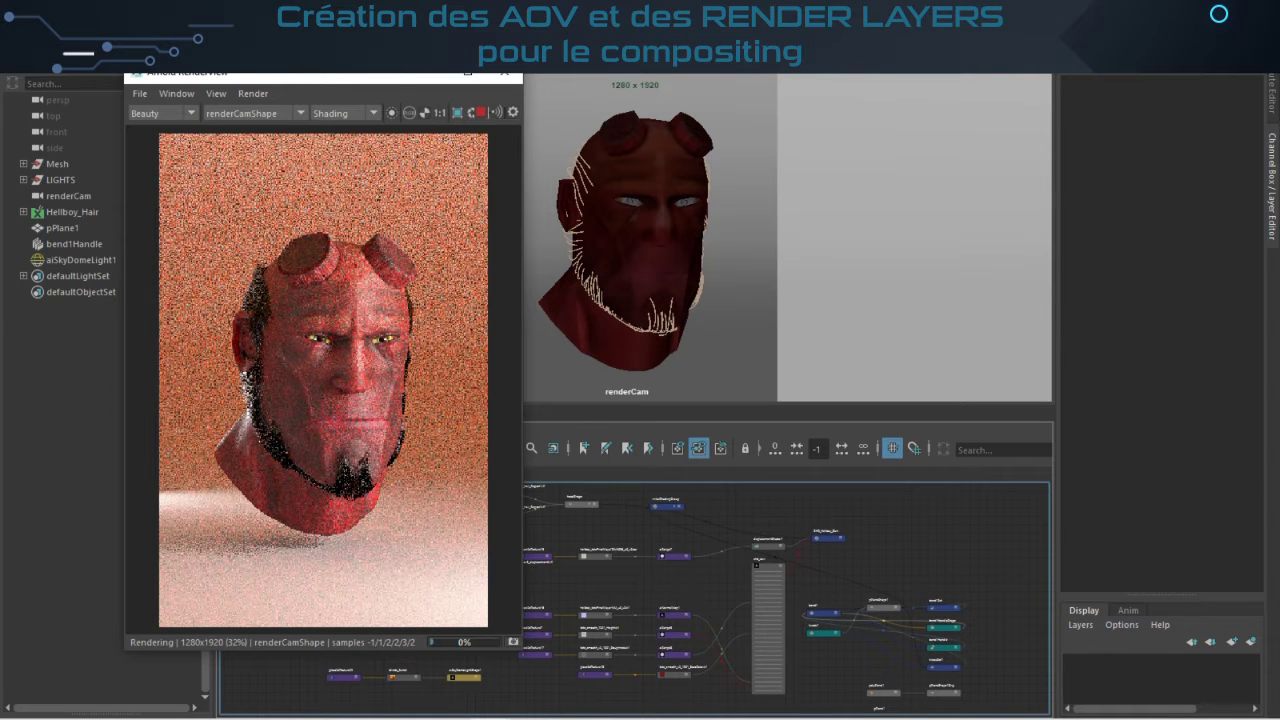
Step: Shift the Arnold RenderView left and the Render Setup window up, then show the editors list
drag(300, 74, 182, 67)
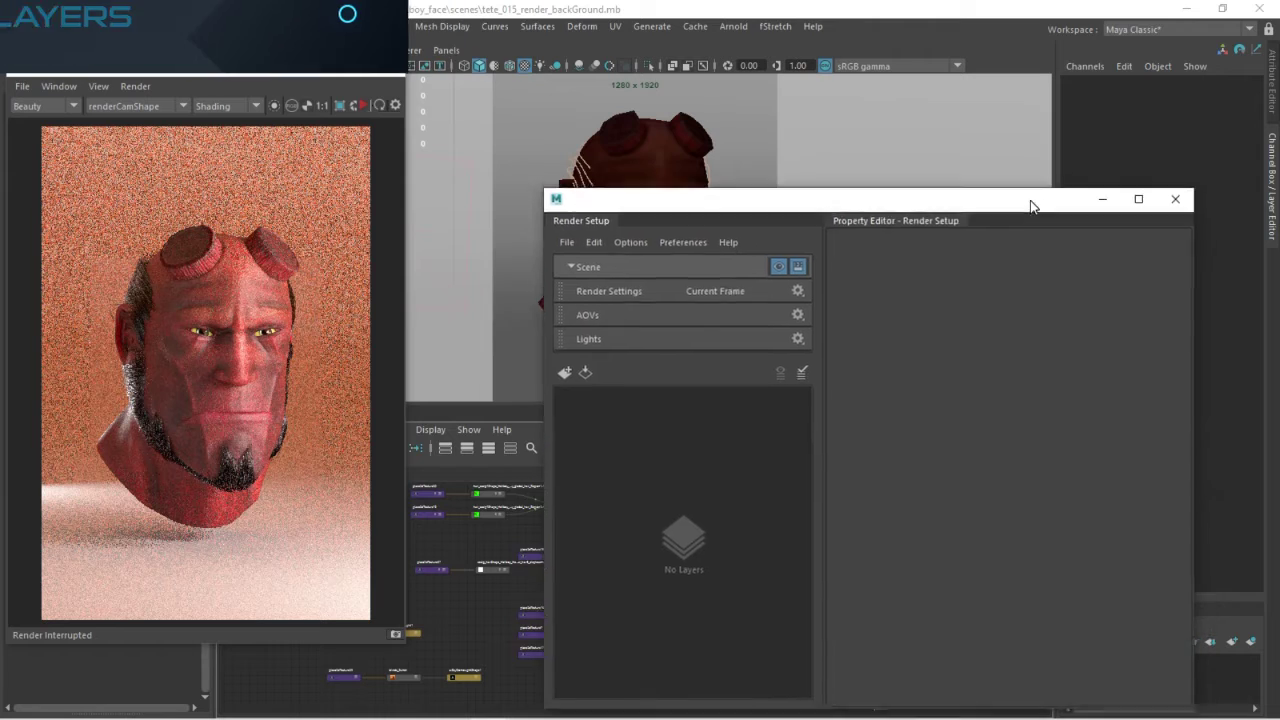
drag(1033, 206, 998, 171)
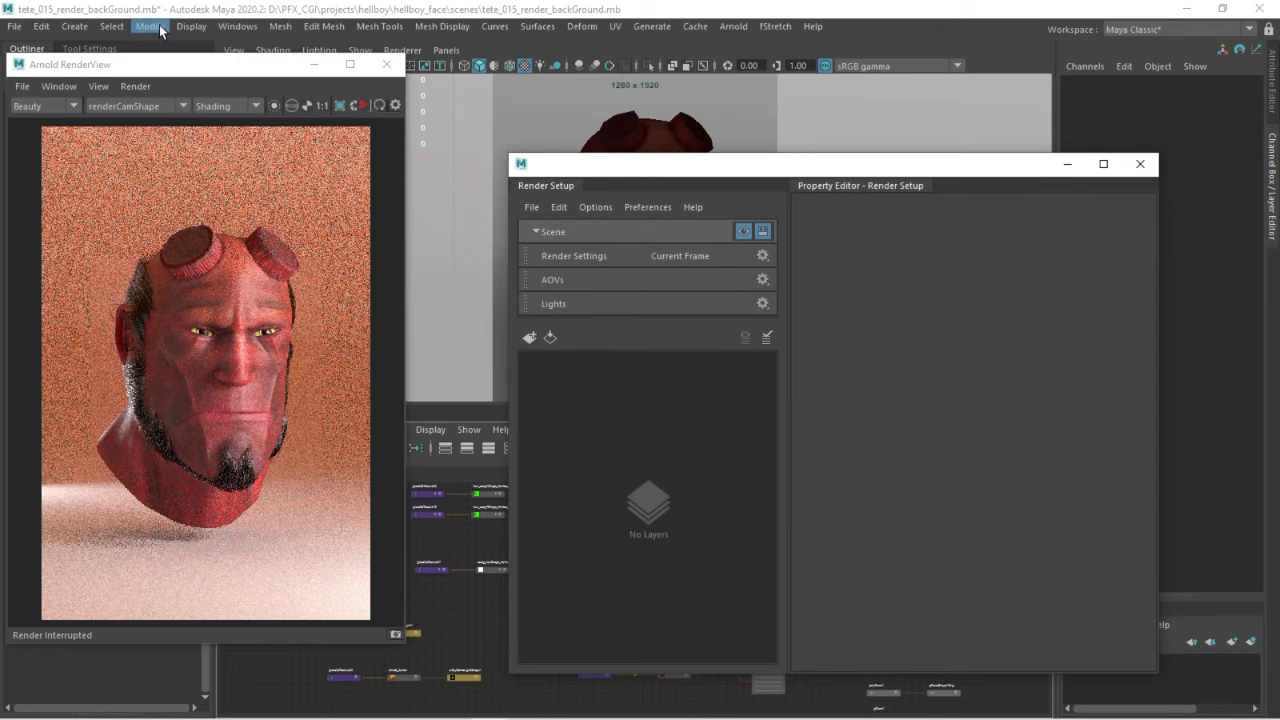
click(237, 27)
mouse_move(279, 131)
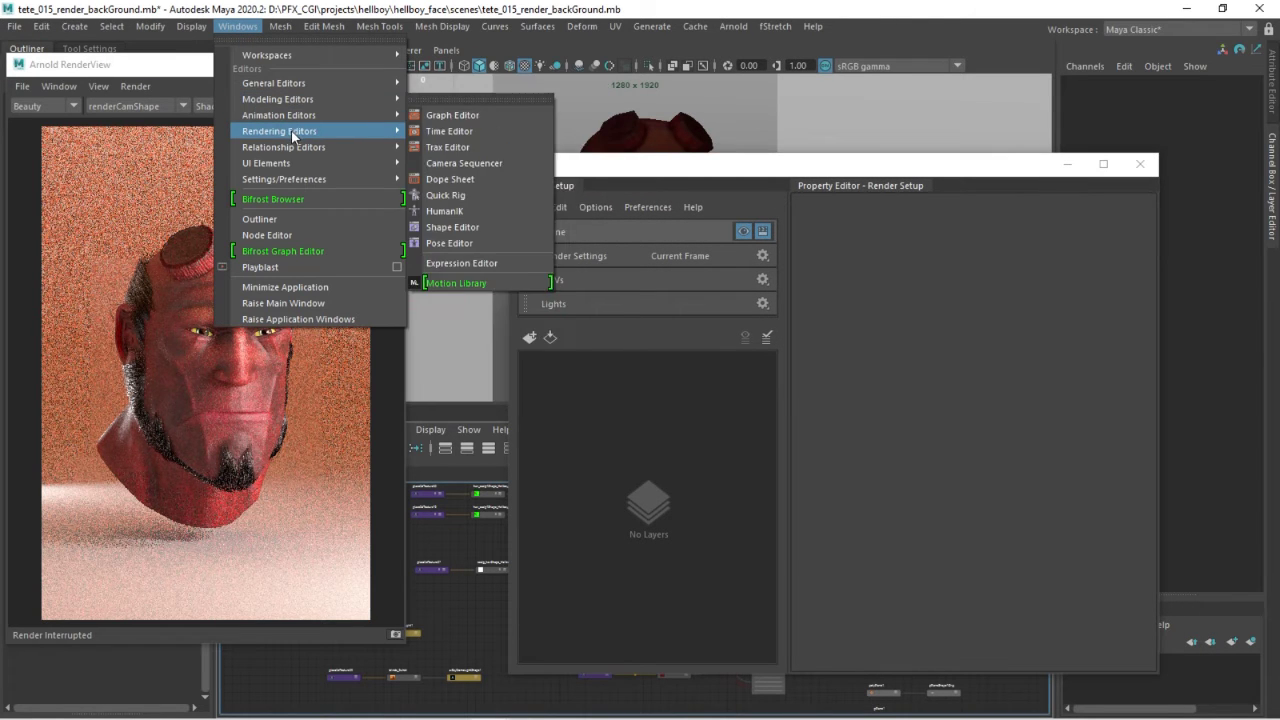
Step: In Render Settings, set the file name prefix to scene name / render layer keywords
click(497, 147)
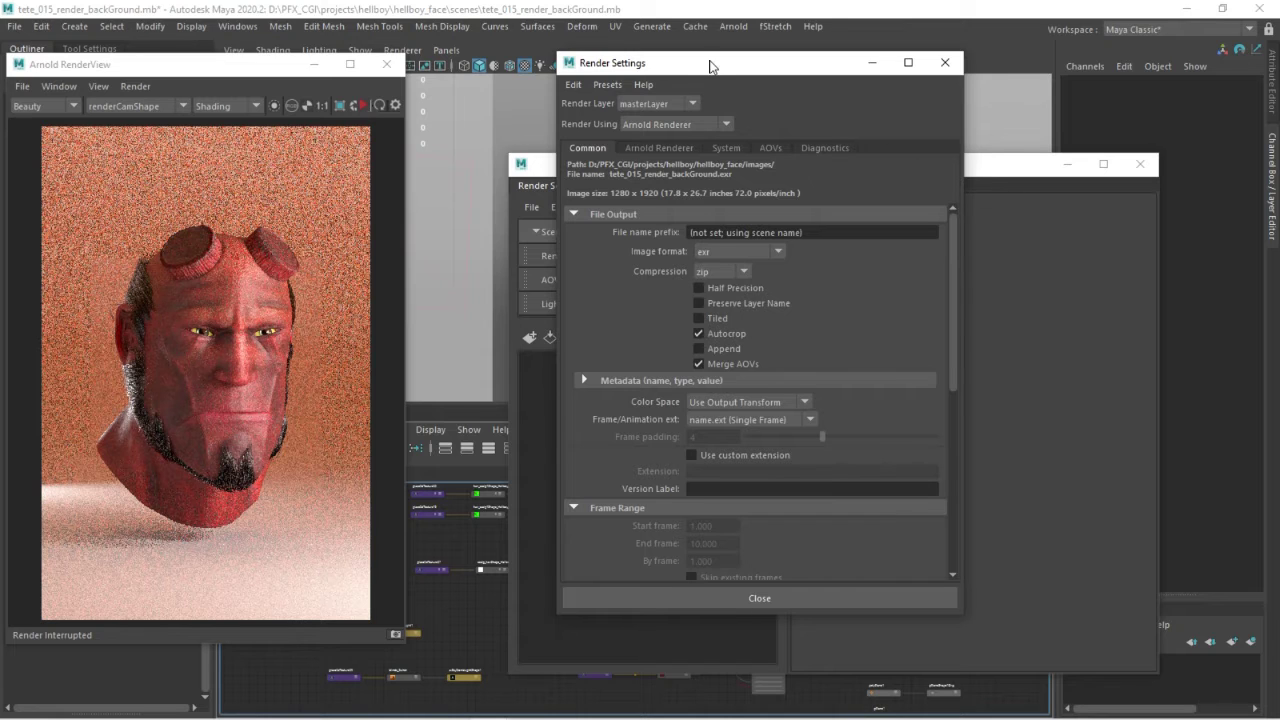
drag(710, 66, 560, 66)
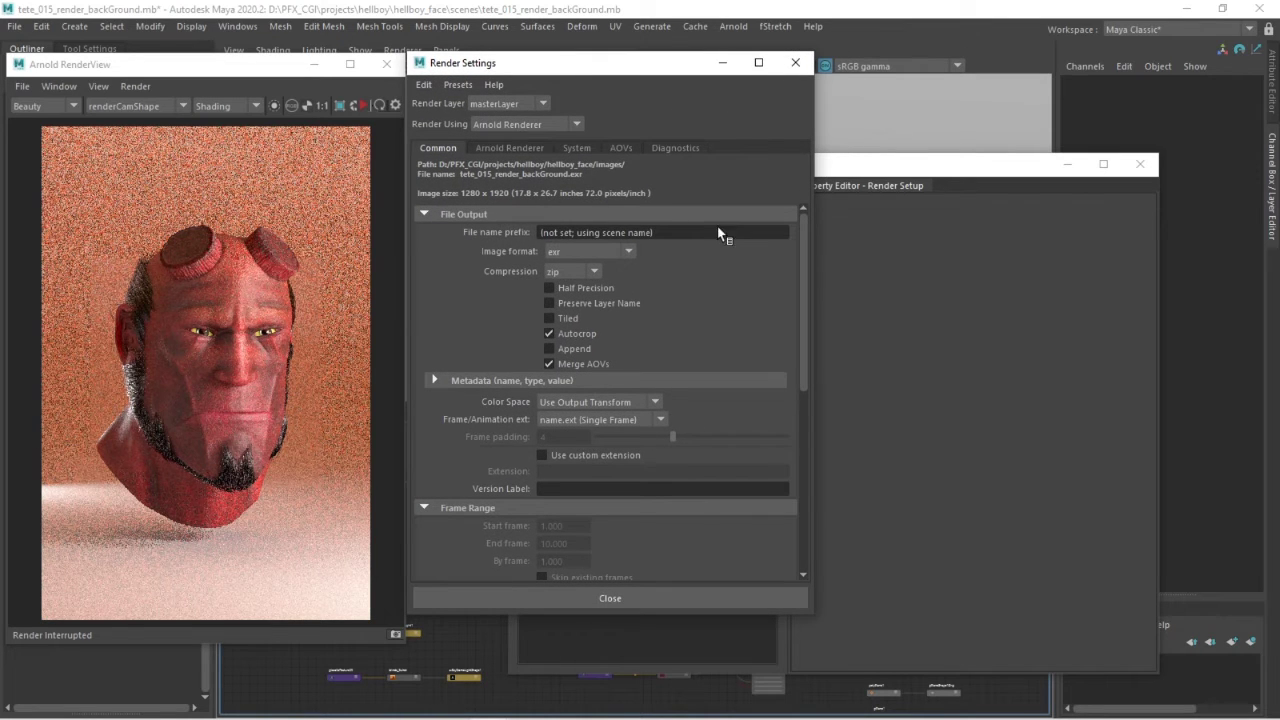
click(694, 236)
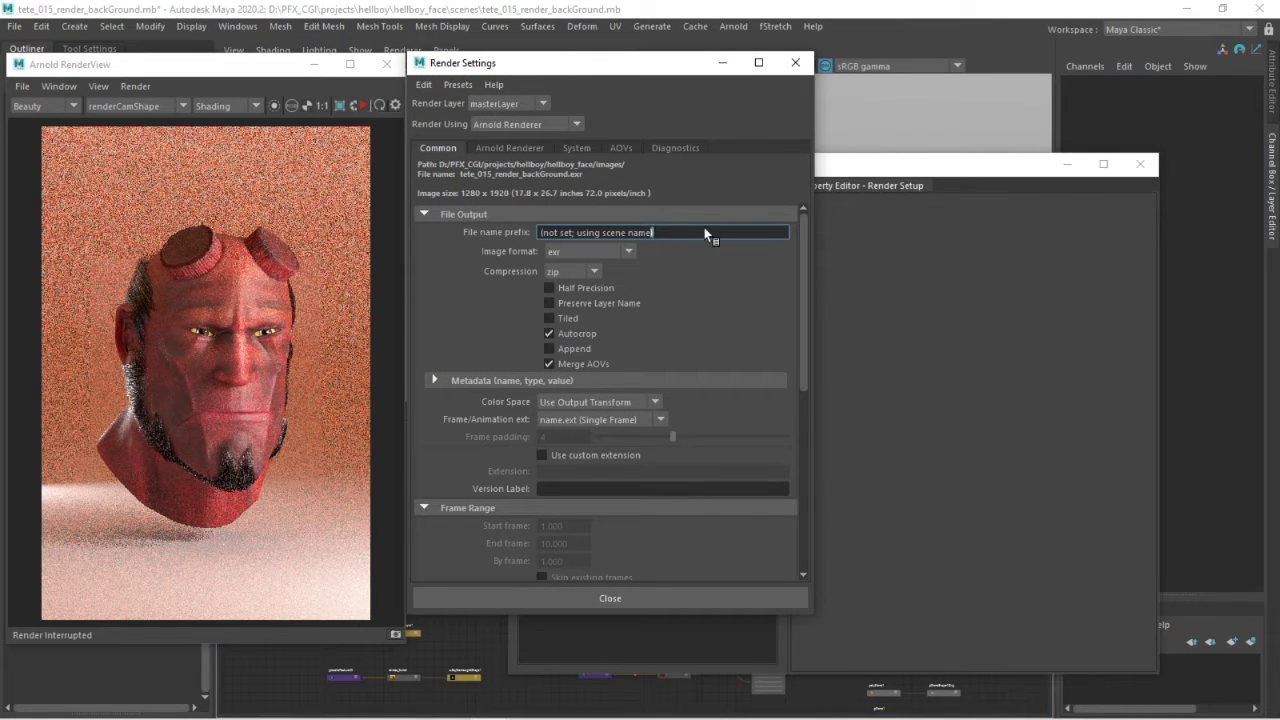
drag(679, 229, 540, 232)
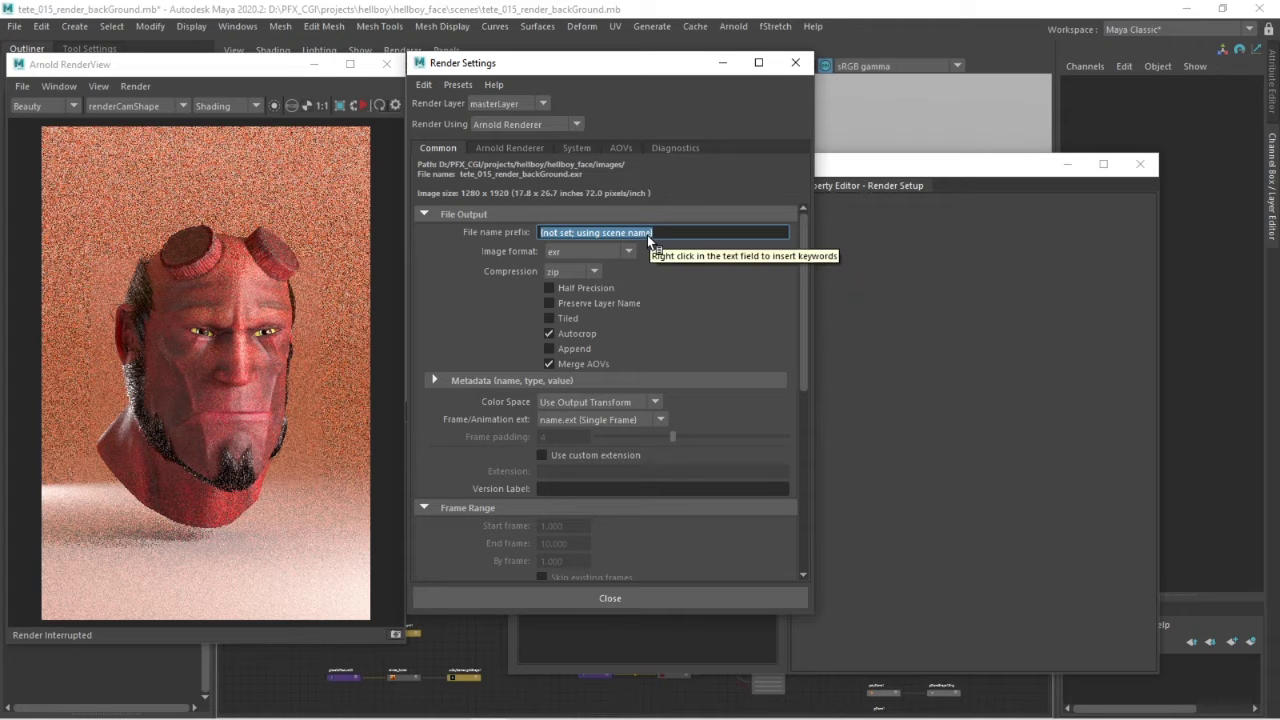
right_click(681, 228)
click(737, 256)
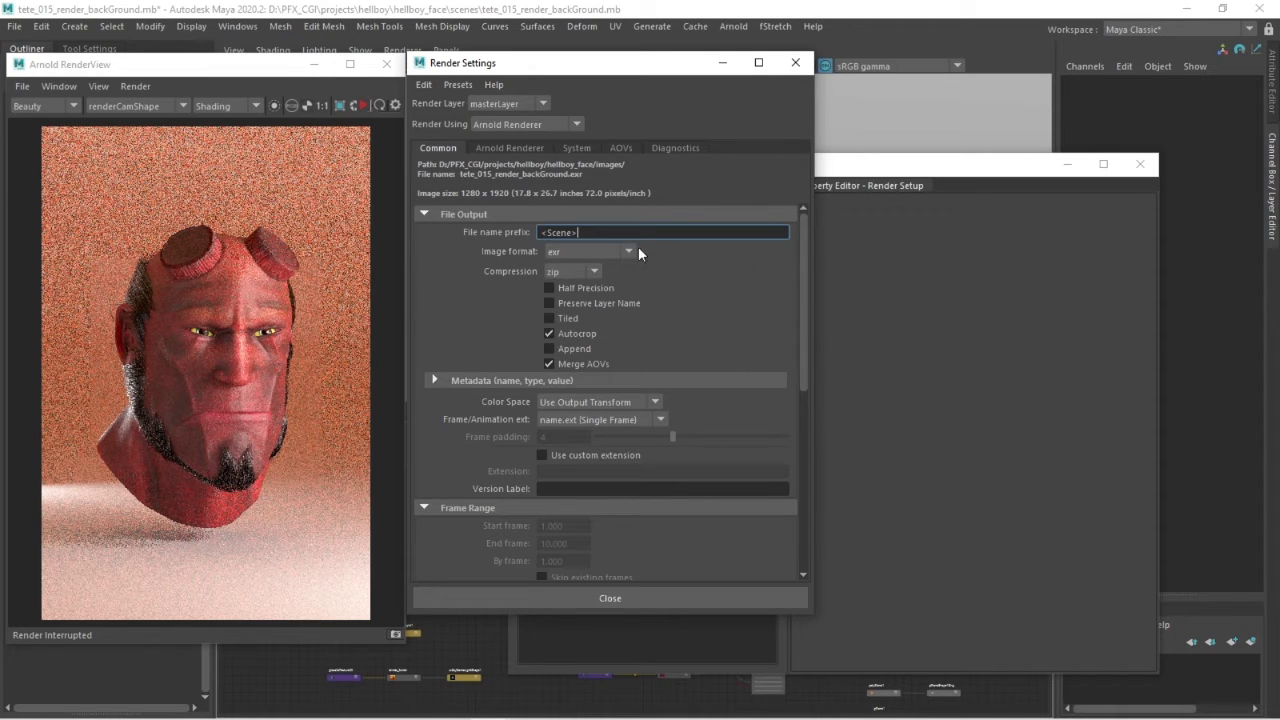
text(/)
right_click(633, 233)
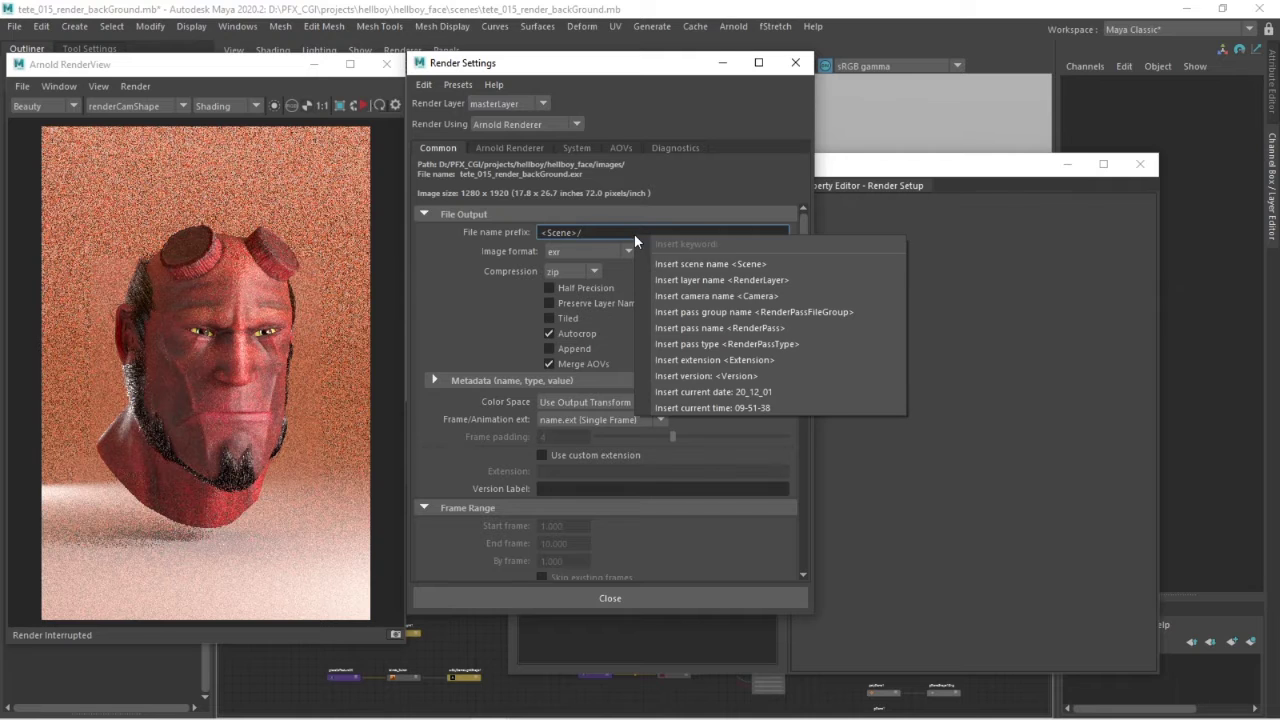
click(740, 281)
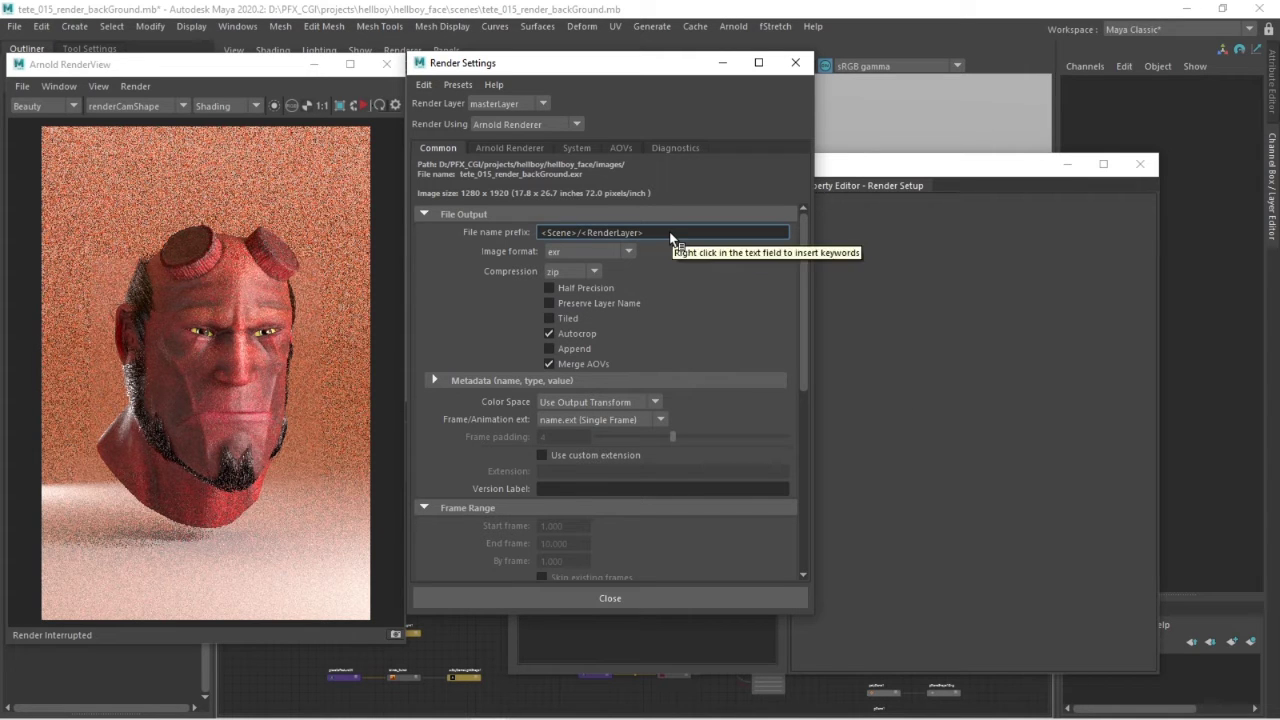
right_click(670, 233)
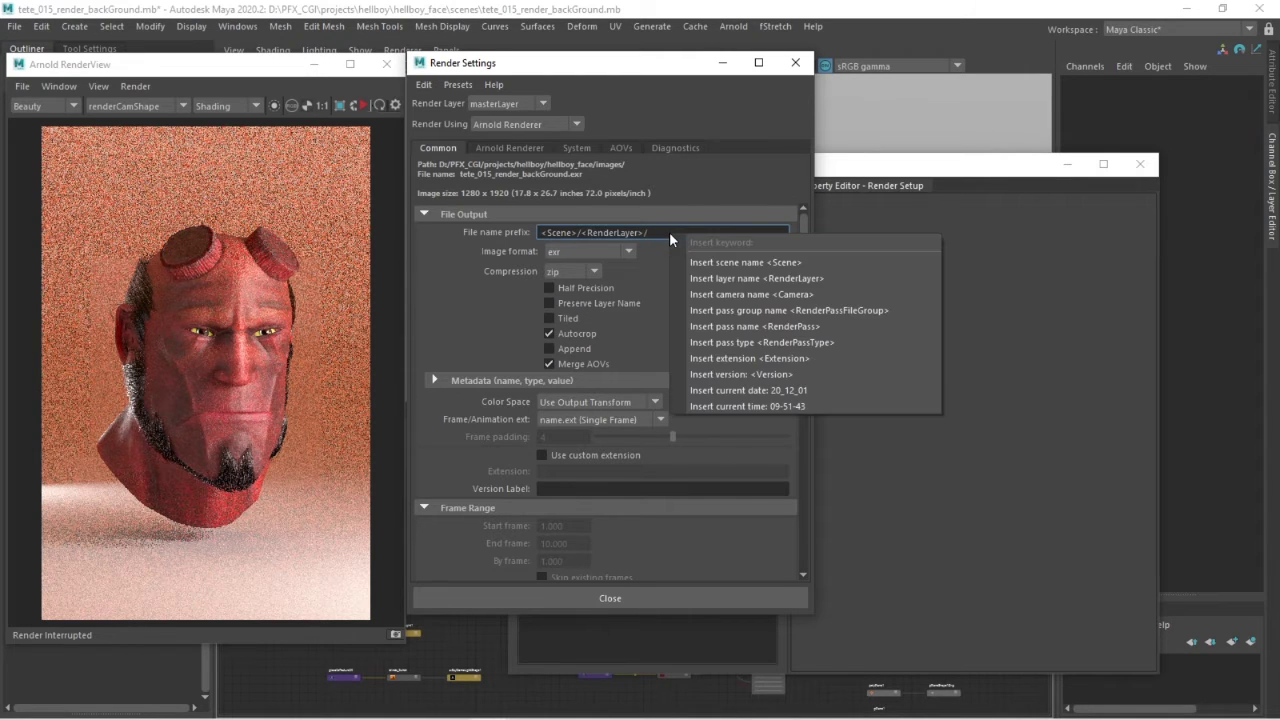
click(765, 277)
key(Return)
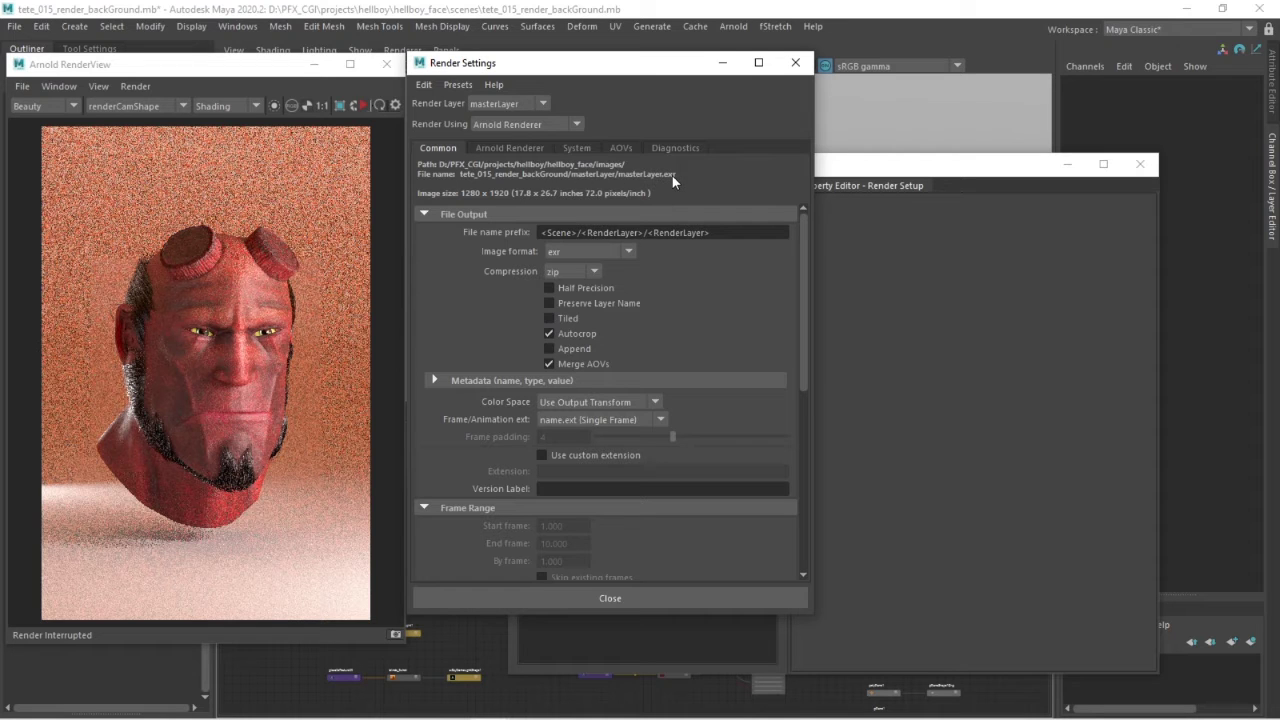
Step: Keep exr as the image format and single-frame name.ext frame naming
click(618, 243)
click(616, 252)
scroll(677, 346, down, 2)
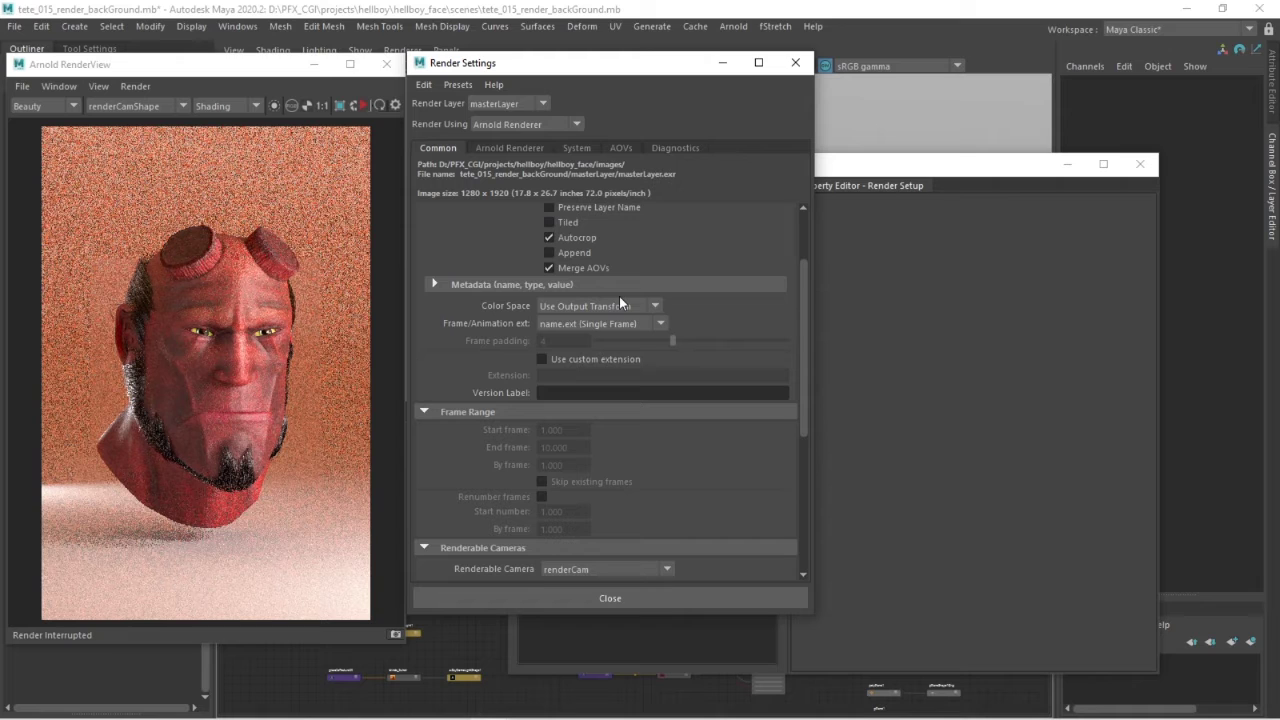
click(628, 326)
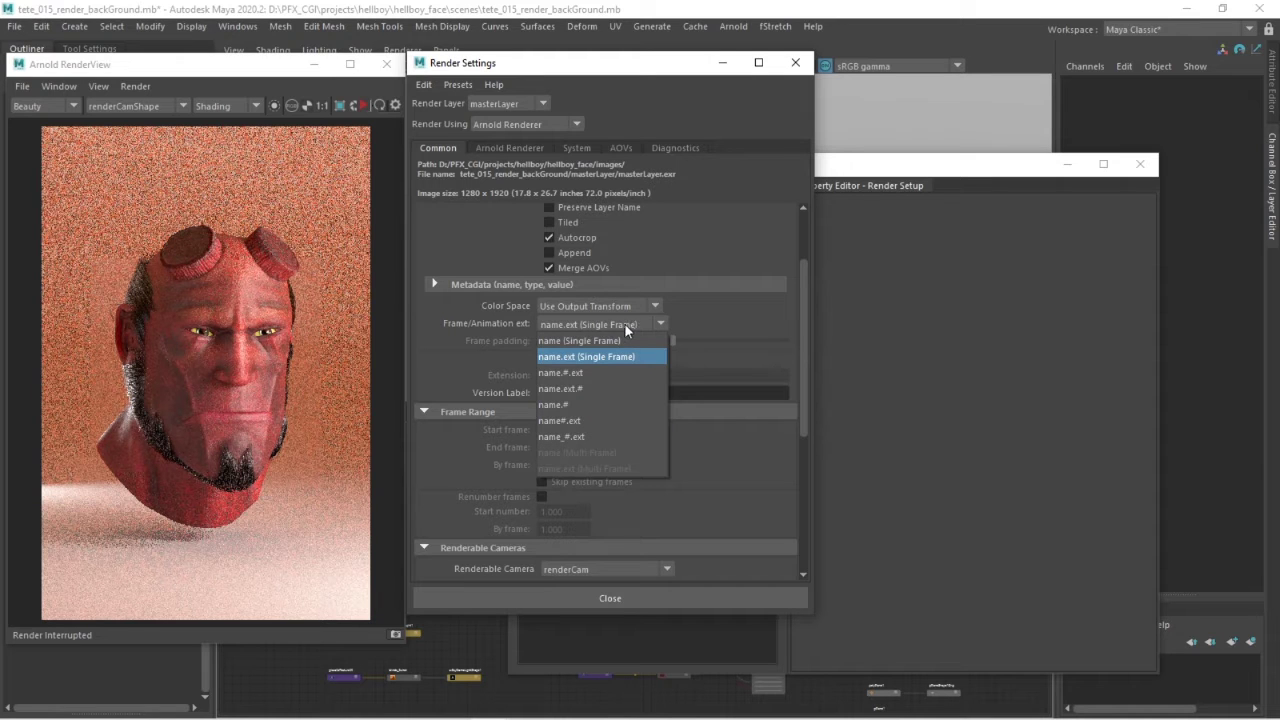
click(597, 373)
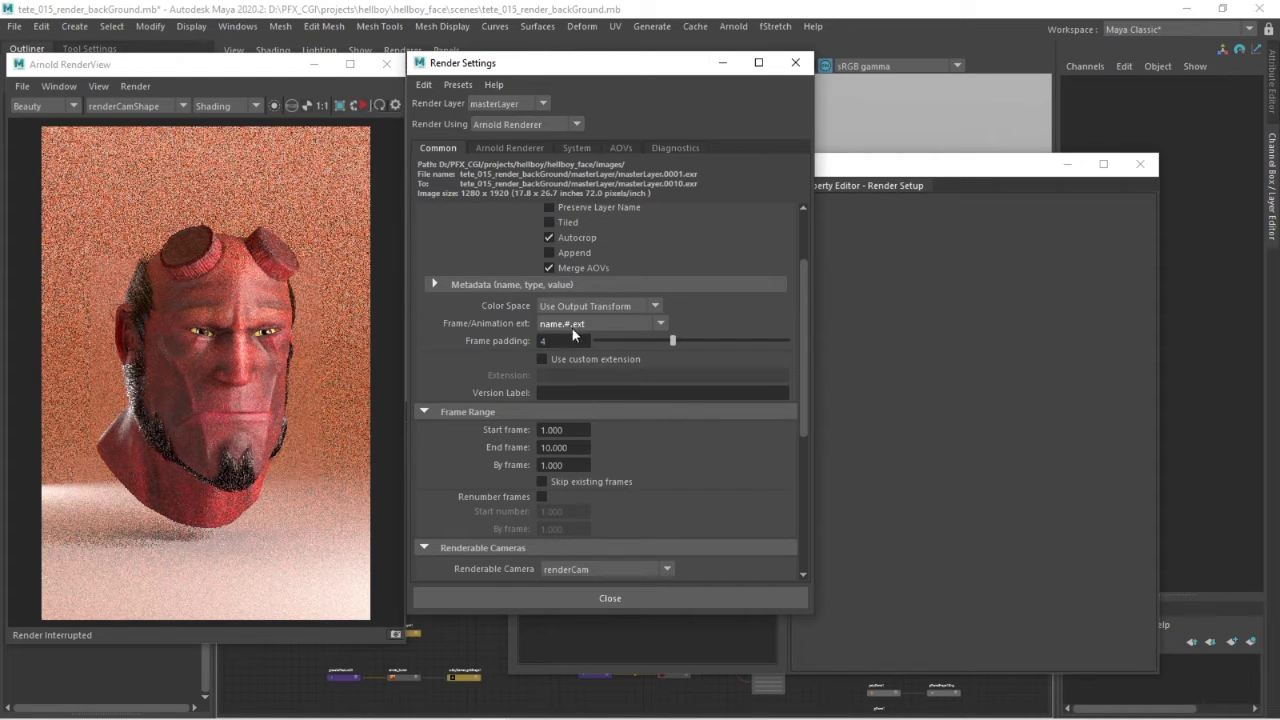
click(604, 323)
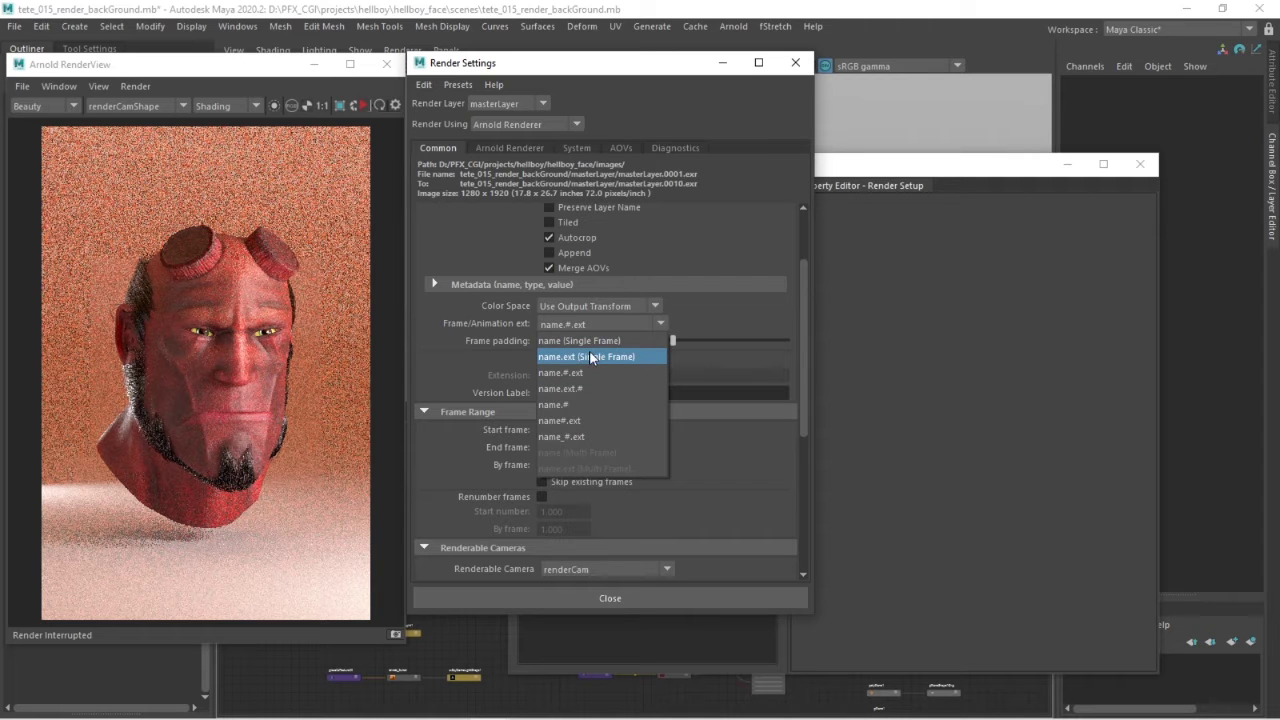
click(582, 357)
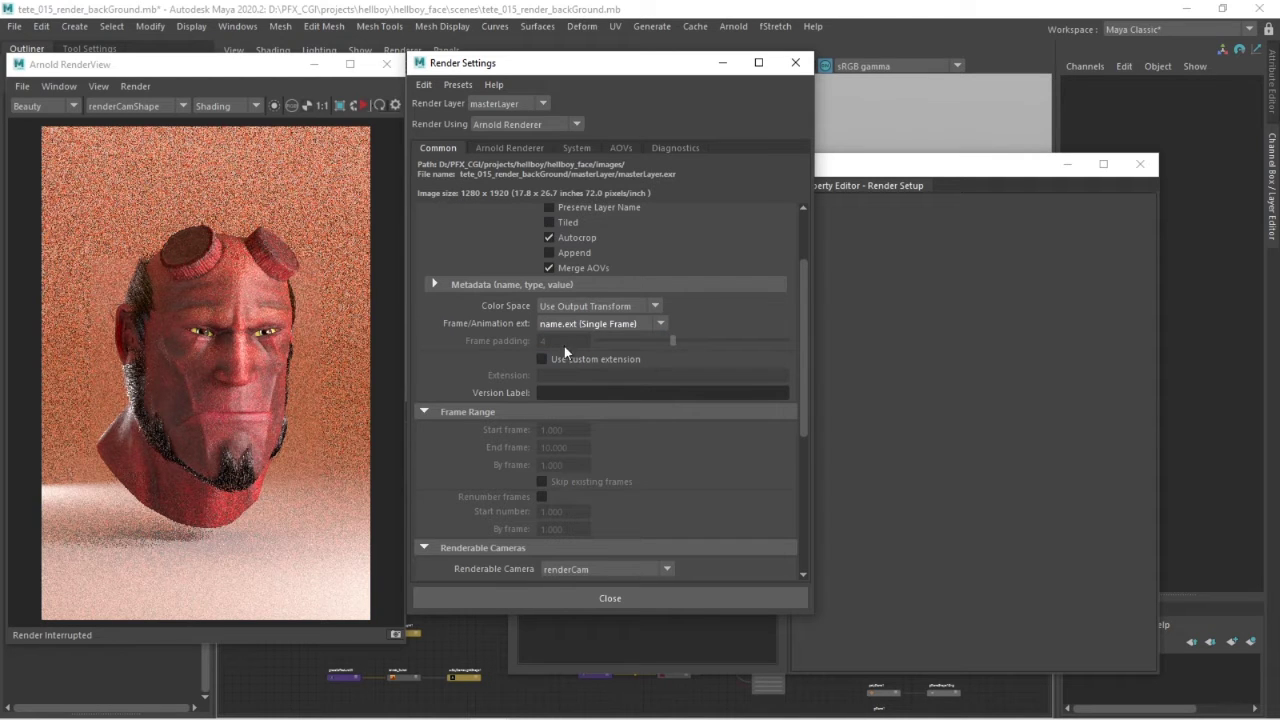
Step: Confirm renderCam as the rendering camera
scroll(702, 432, down, 2)
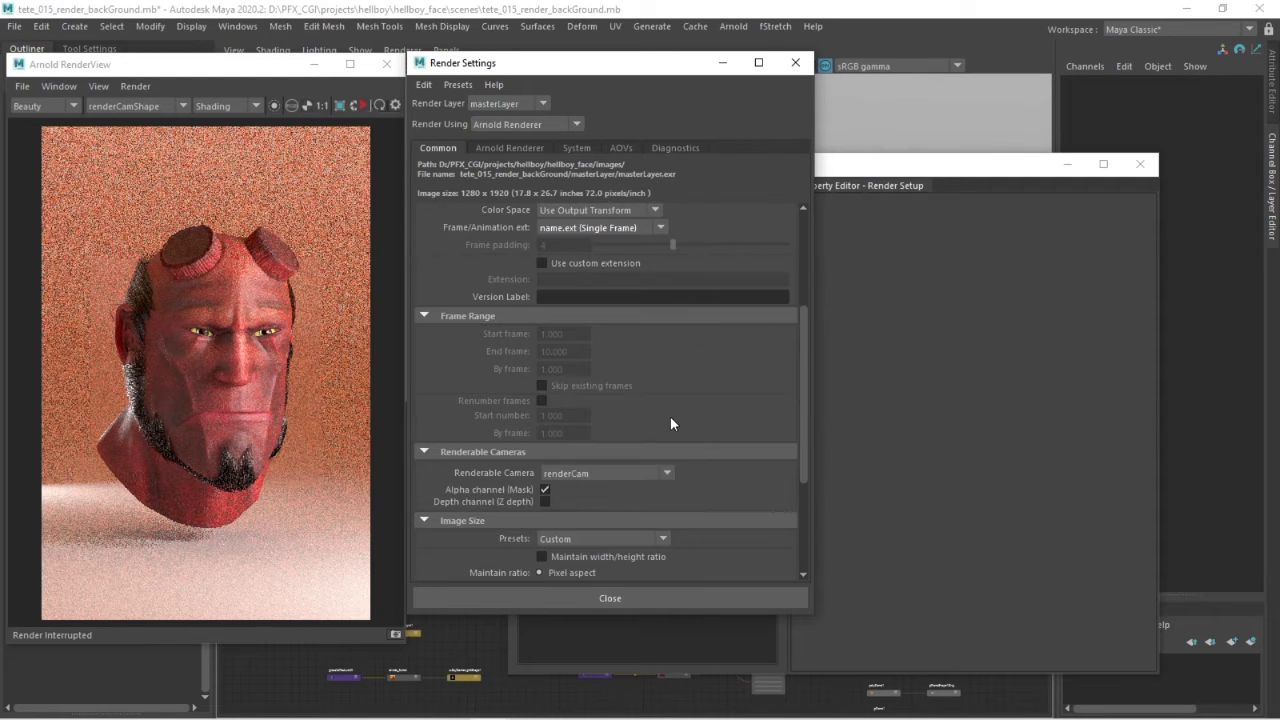
scroll(668, 418, down, 2)
click(618, 378)
click(612, 375)
Step: Open the Render Setup editor and place it, made taller, beside Render Settings
scroll(600, 381, up, 2)
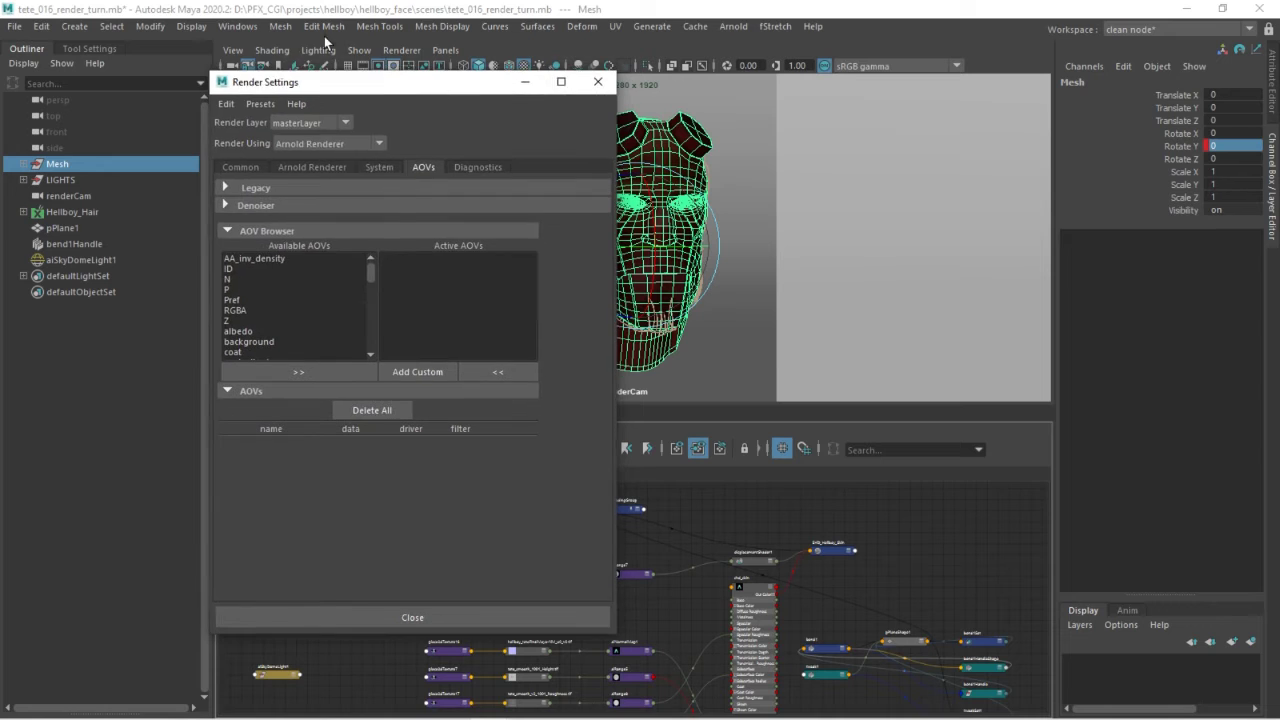
click(238, 26)
click(465, 178)
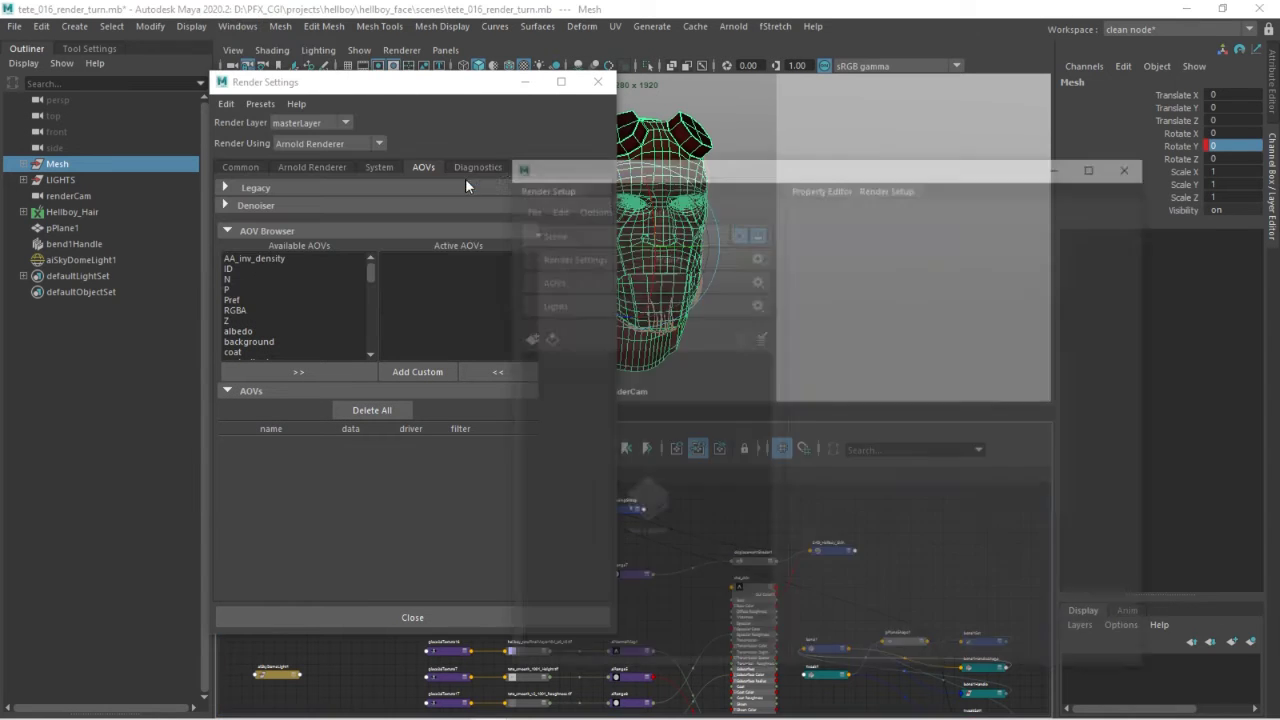
drag(786, 151, 848, 87)
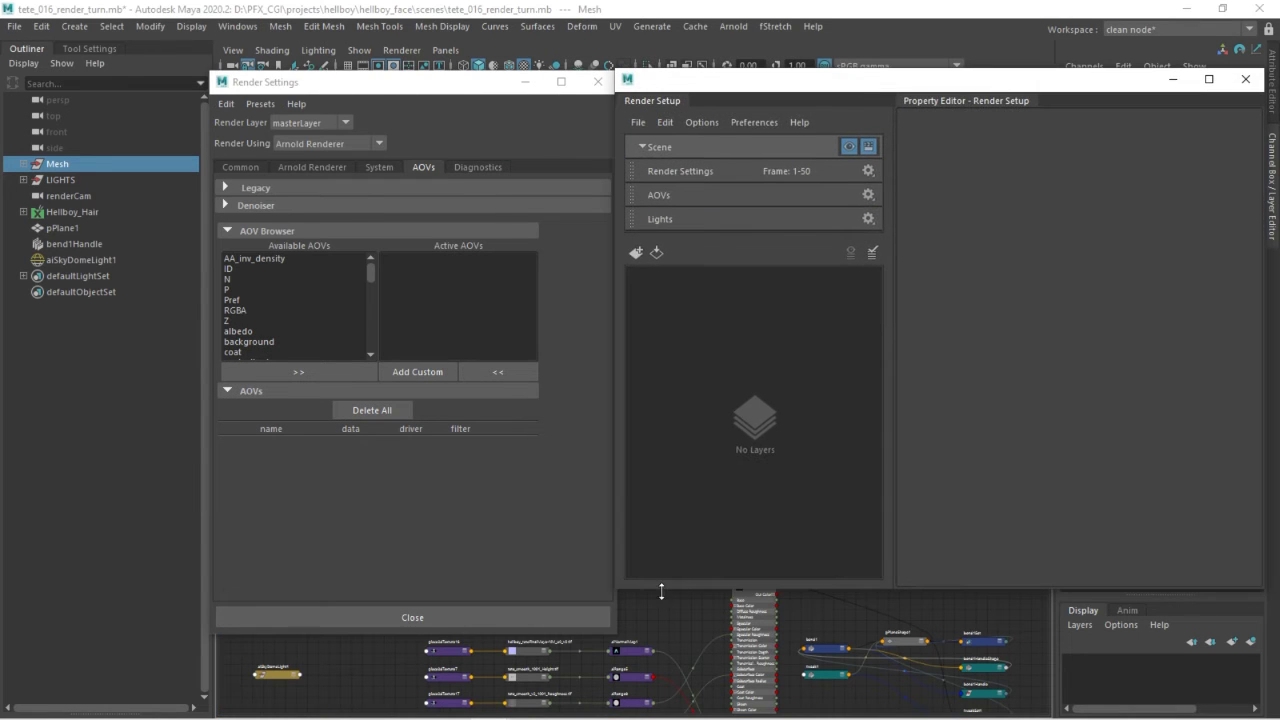
drag(661, 587, 661, 632)
Step: Add the diffuse, specular, sss and transmission AOVs to the active AOVs
click(369, 353)
click(369, 353)
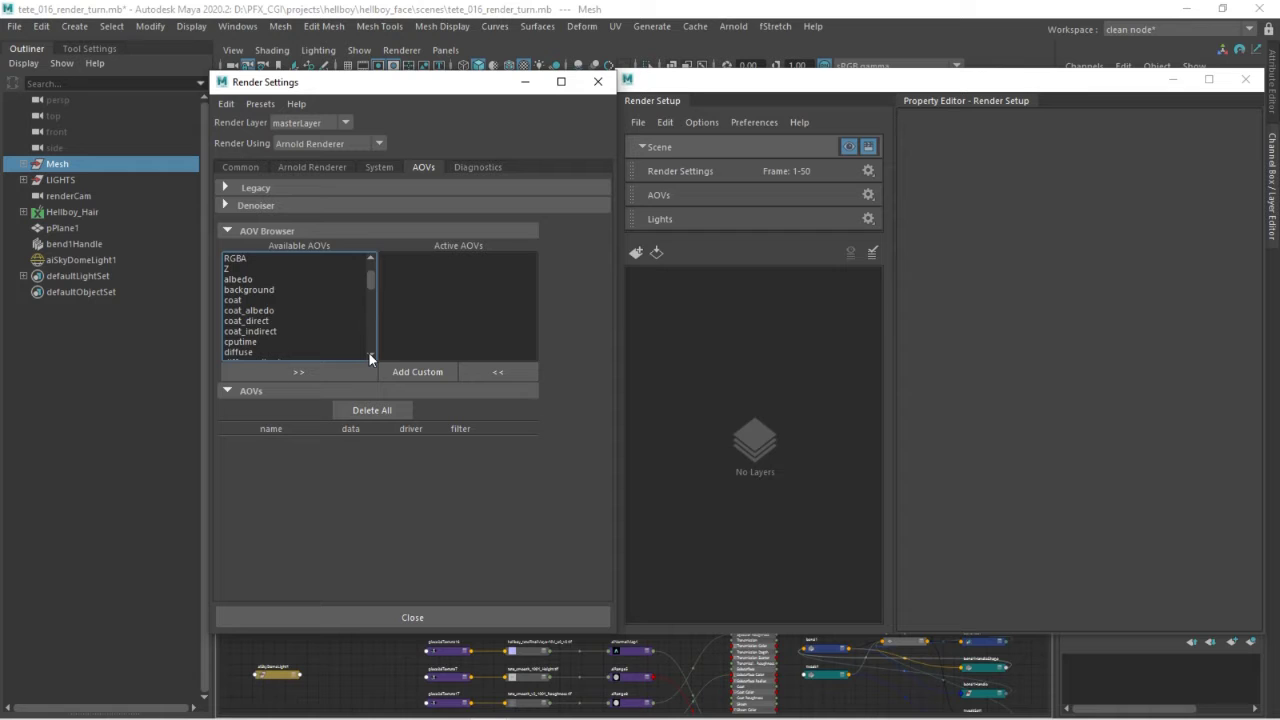
click(369, 353)
click(310, 331)
click(323, 373)
click(369, 353)
click(369, 353)
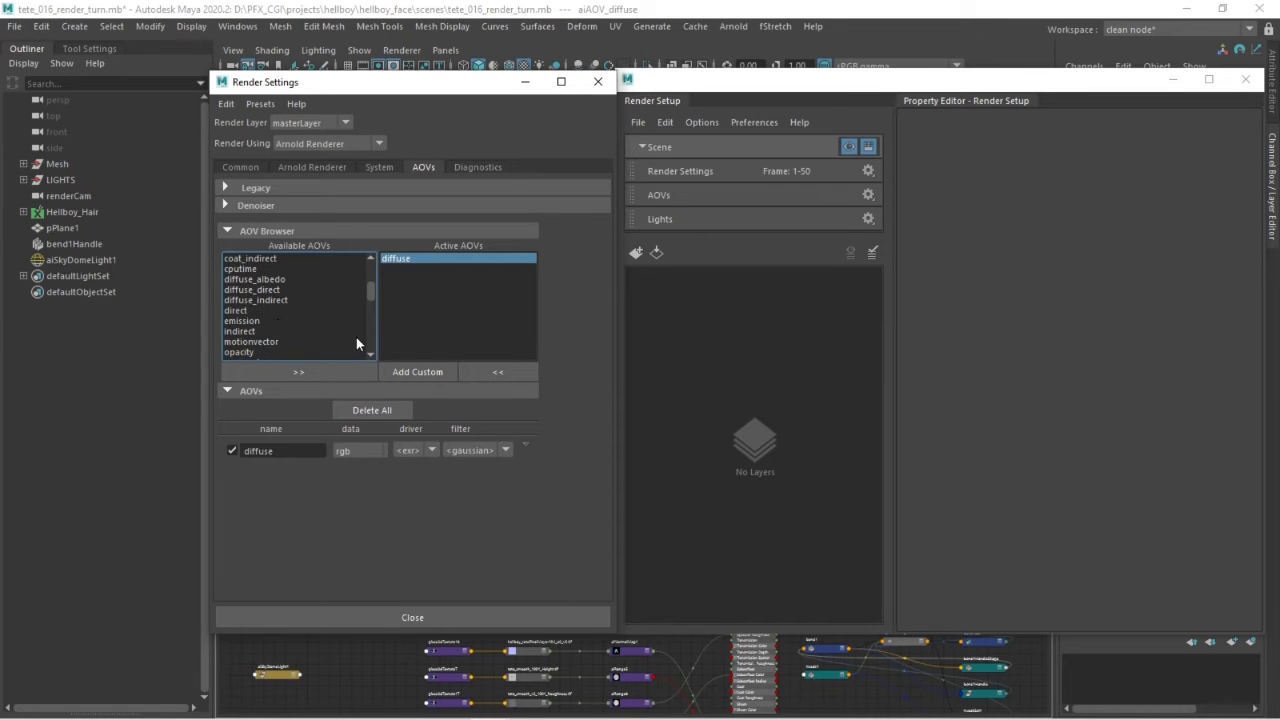
click(369, 353)
click(369, 353)
click(369, 353)
click(369, 353)
click(369, 353)
click(369, 354)
click(250, 320)
click(324, 366)
click(372, 354)
click(242, 299)
click(370, 368)
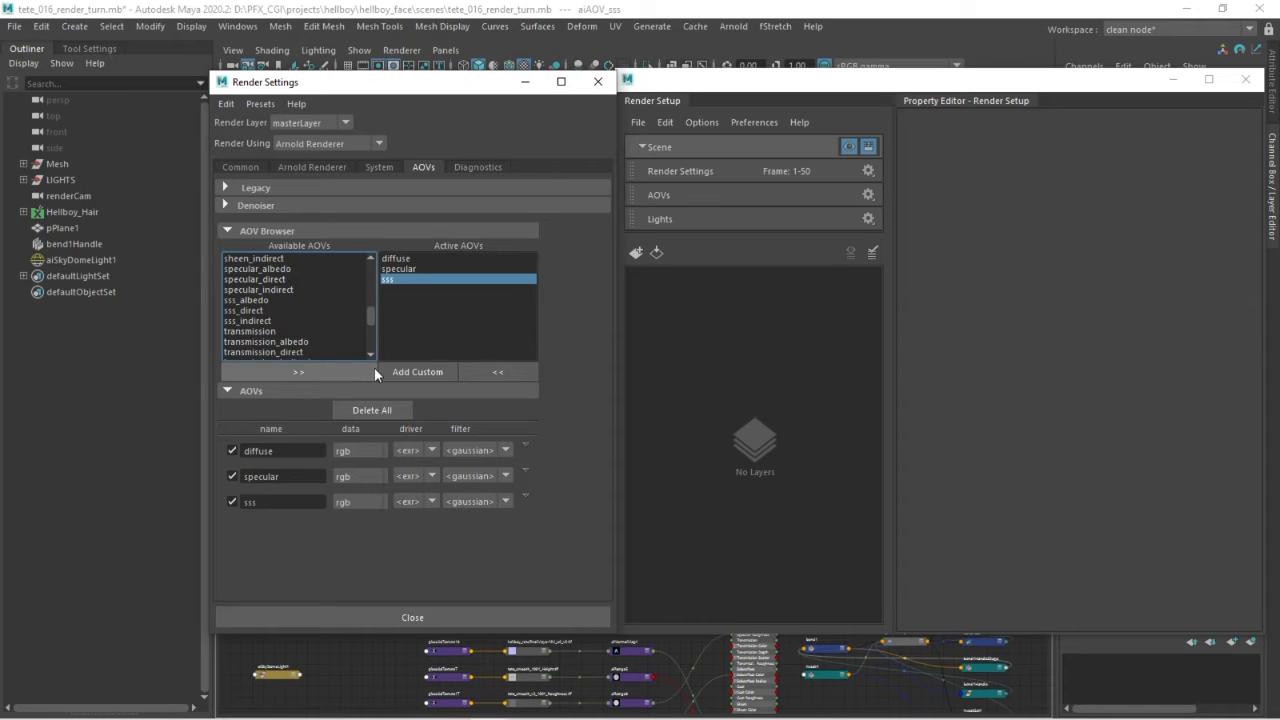
click(245, 331)
click(298, 372)
click(369, 354)
click(369, 354)
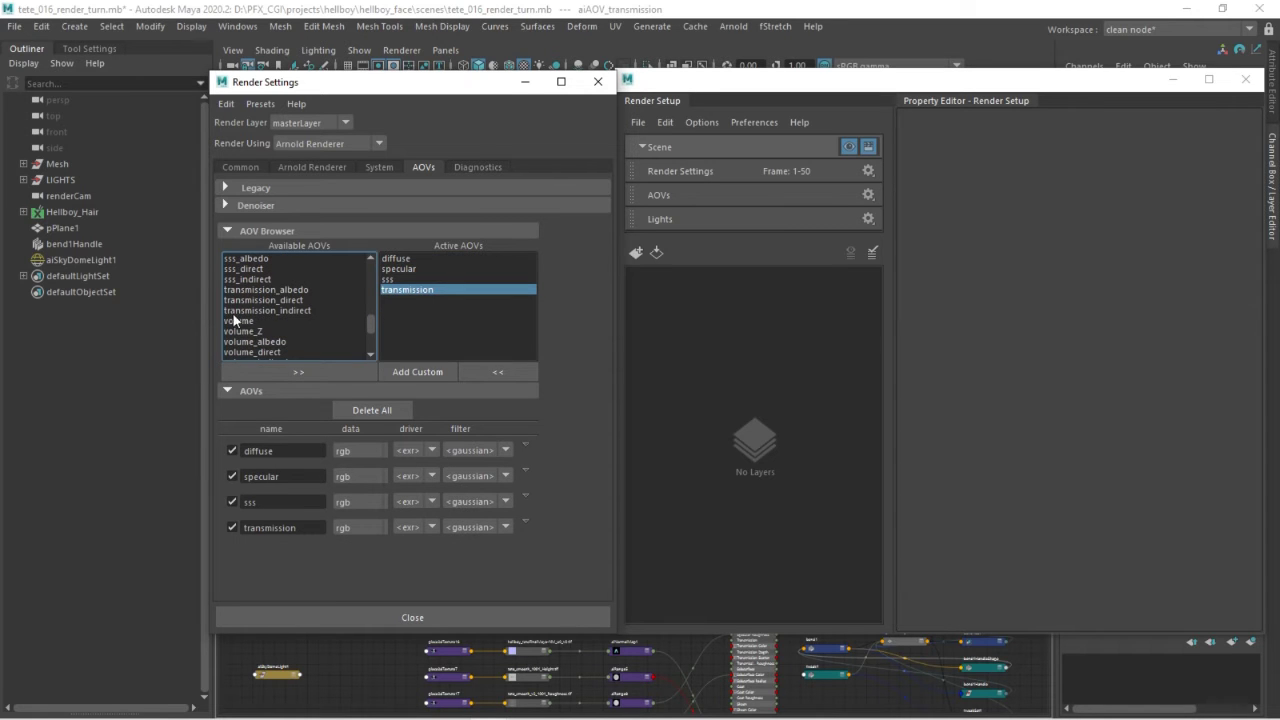
click(370, 354)
click(370, 354)
click(370, 354)
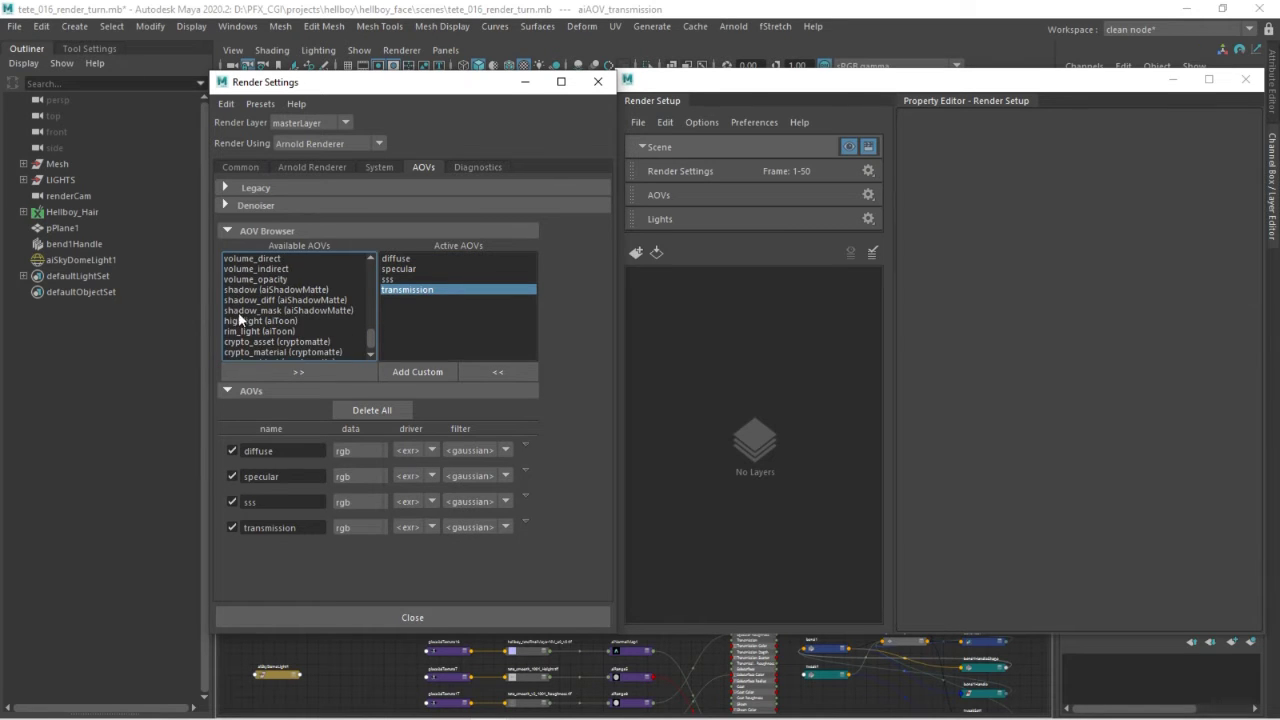
Step: Add the three cryptomatte AOVs and the Z AOV to the active list
scroll(331, 353, down, 1)
drag(248, 340, 252, 352)
click(298, 371)
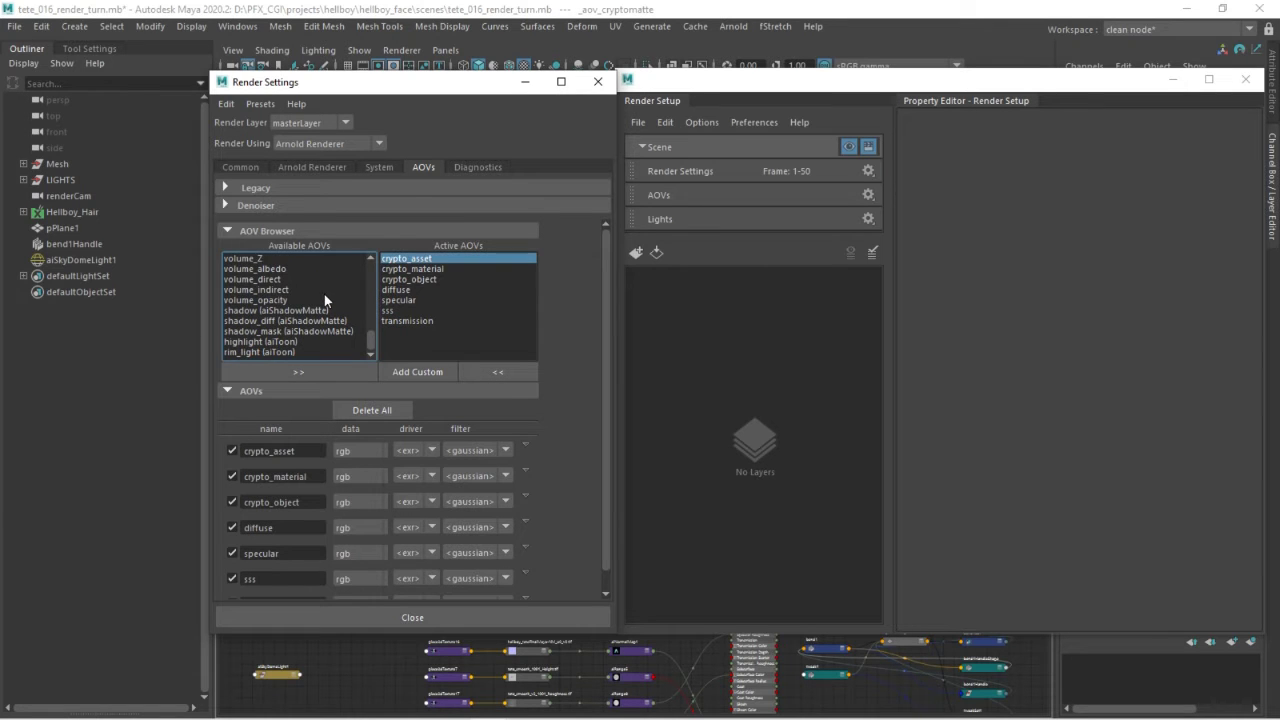
drag(370, 336, 370, 262)
click(250, 320)
click(281, 368)
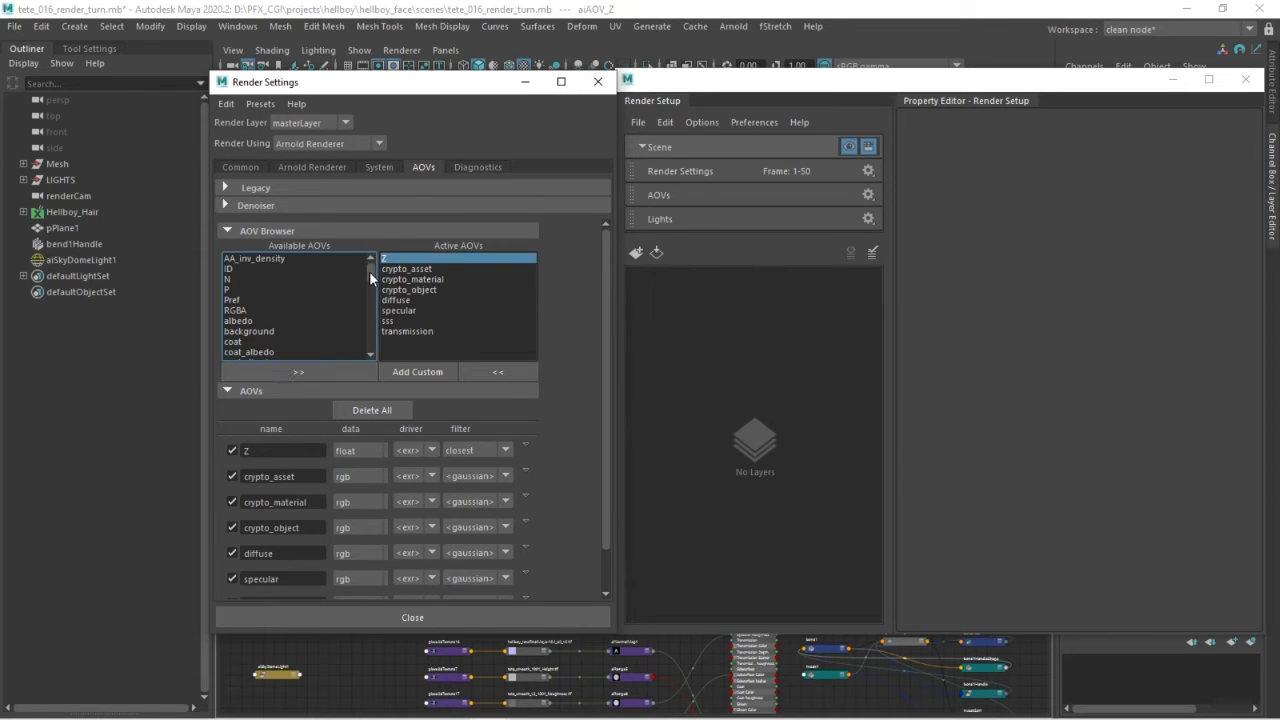
mouse_move(369, 286)
mouse_down()
mouse_move(367, 338)
mouse_move(375, 242)
mouse_up()
drag(609, 399, 609, 440)
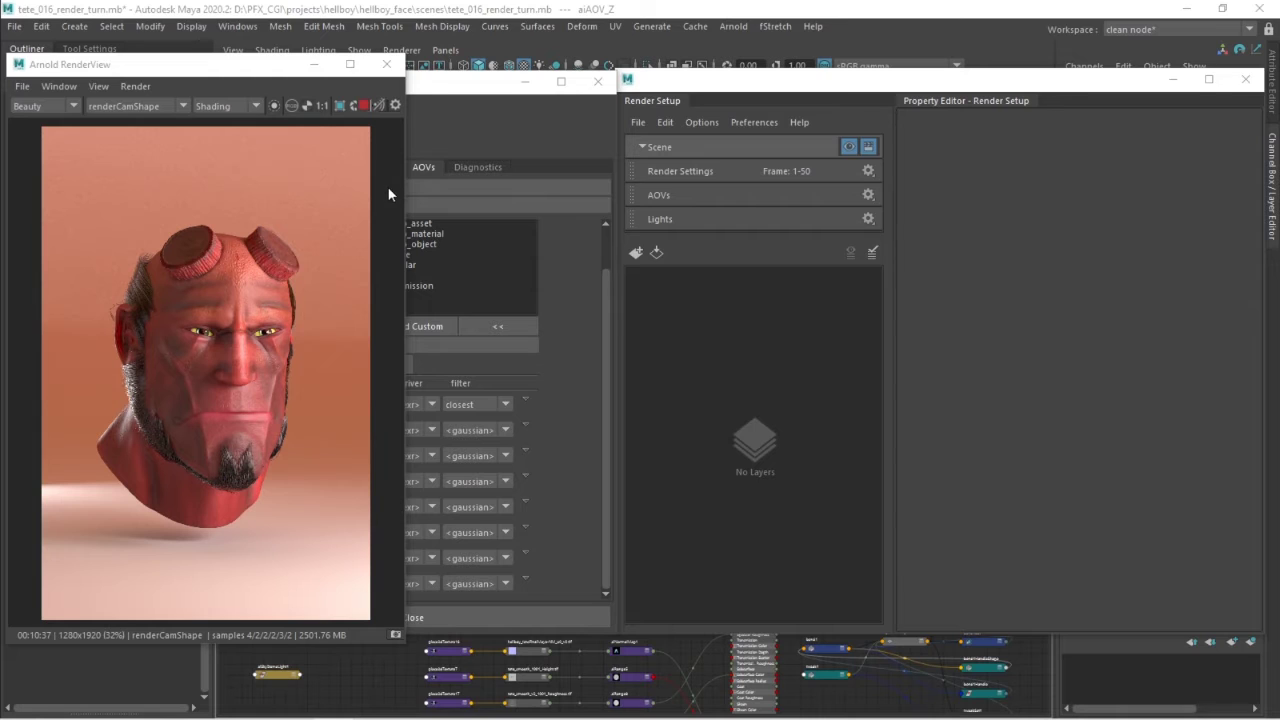
Step: Display the Z pass in the widened render view at exposure -10, then reset exposure to 0
click(58, 105)
click(45, 129)
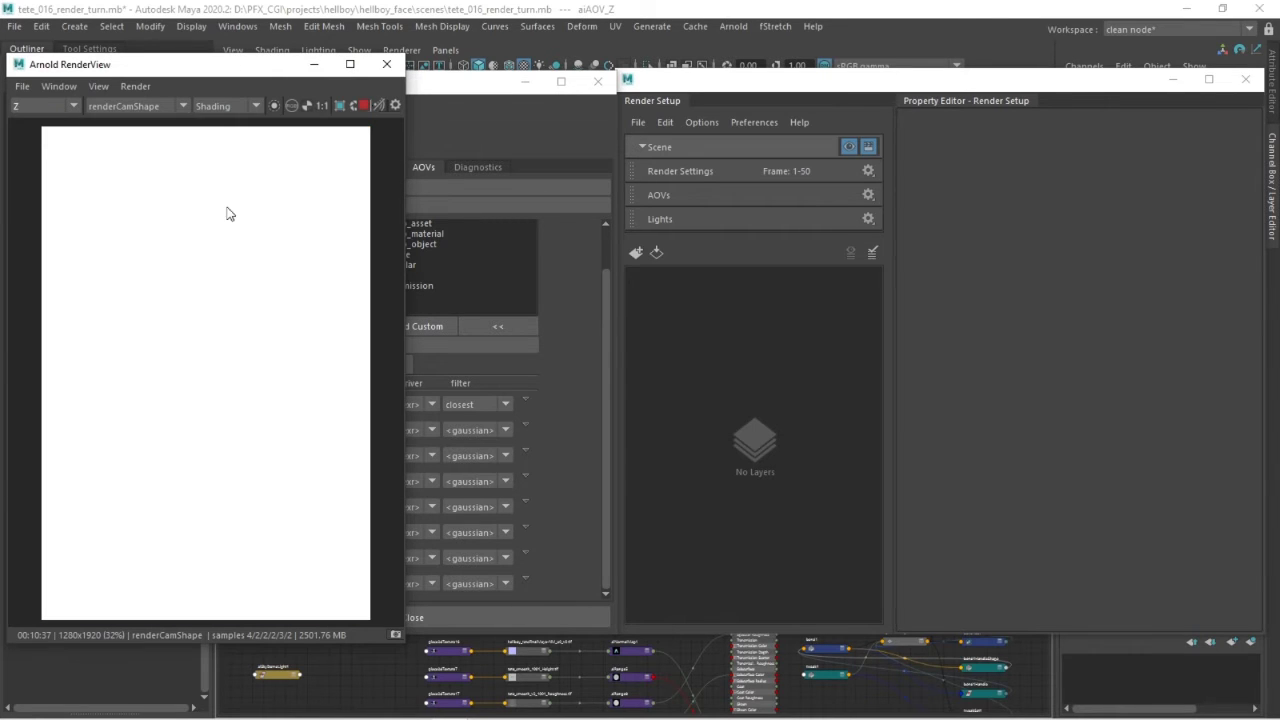
mouse_move(407, 175)
mouse_down()
mouse_move(618, 193)
mouse_move(572, 190)
mouse_up()
drag(471, 105, 448, 109)
click(507, 106)
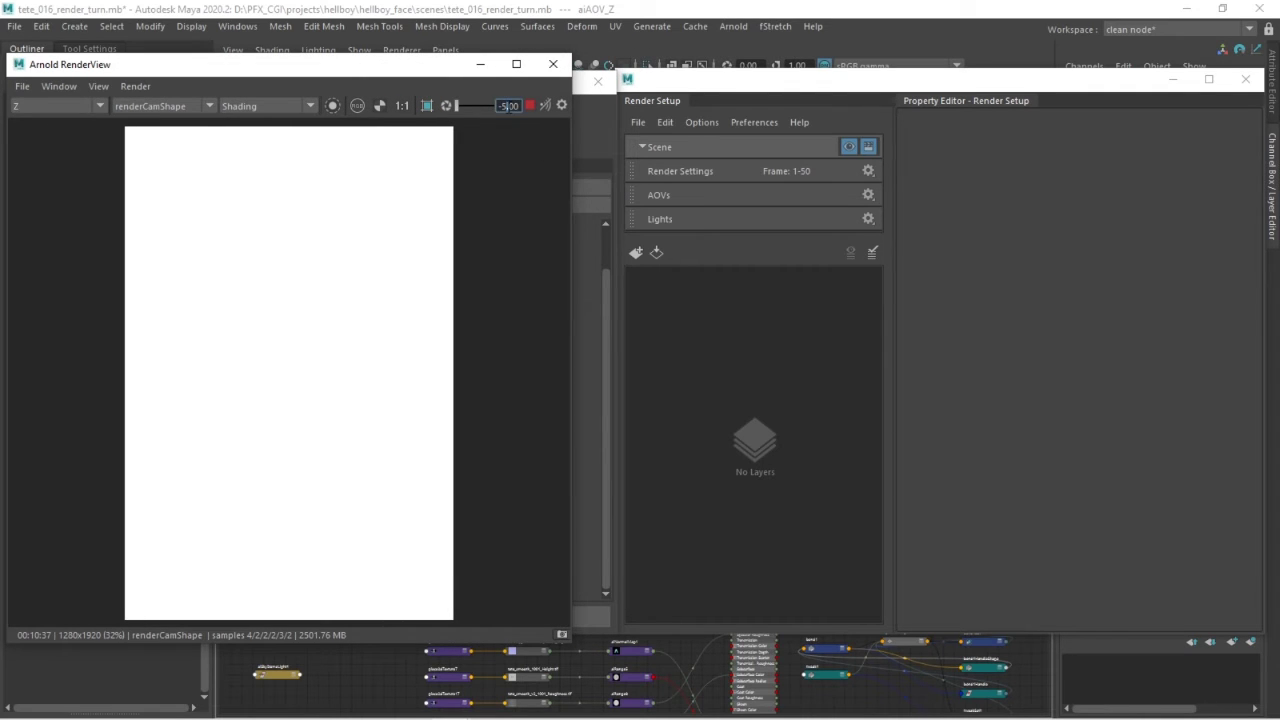
key(BackSpace)
key(BackSpace)
key(BackSpace)
drag(512, 106, 494, 112)
text(-10)
key(Return)
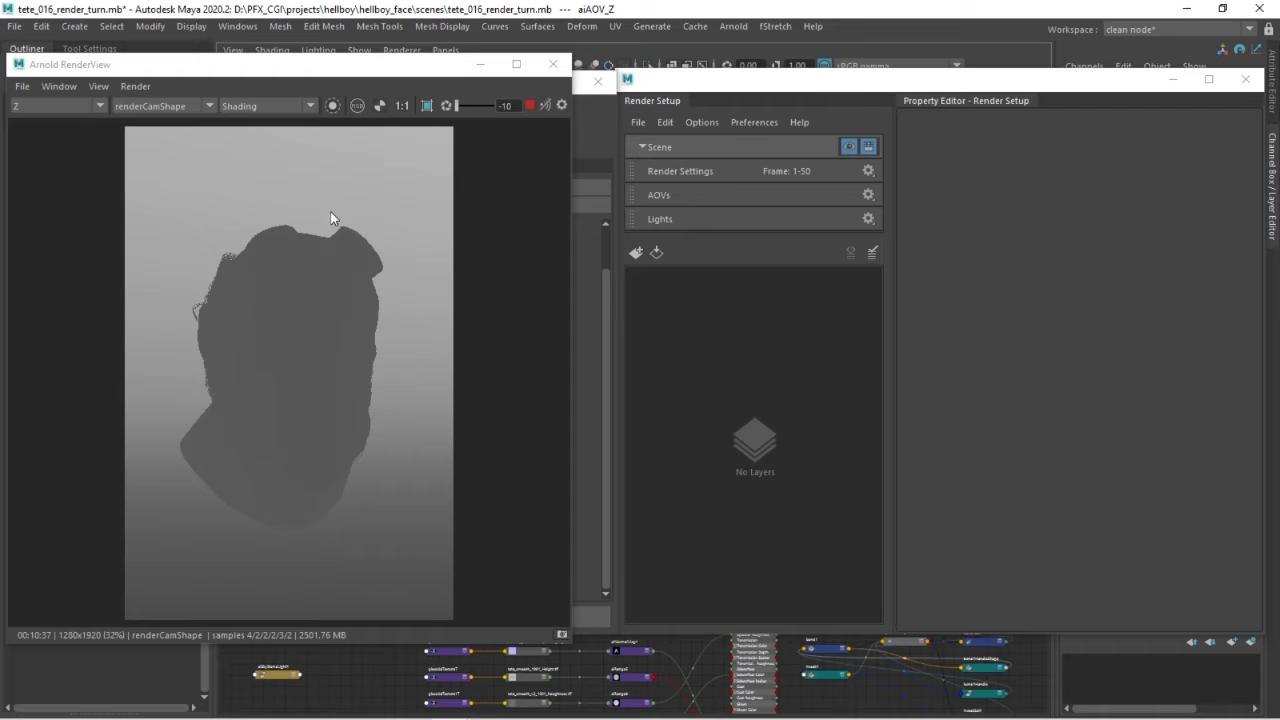
click(447, 105)
Step: Display the crypto_asset, crypto_material, crypto_object and diffuse passes in turn
click(65, 108)
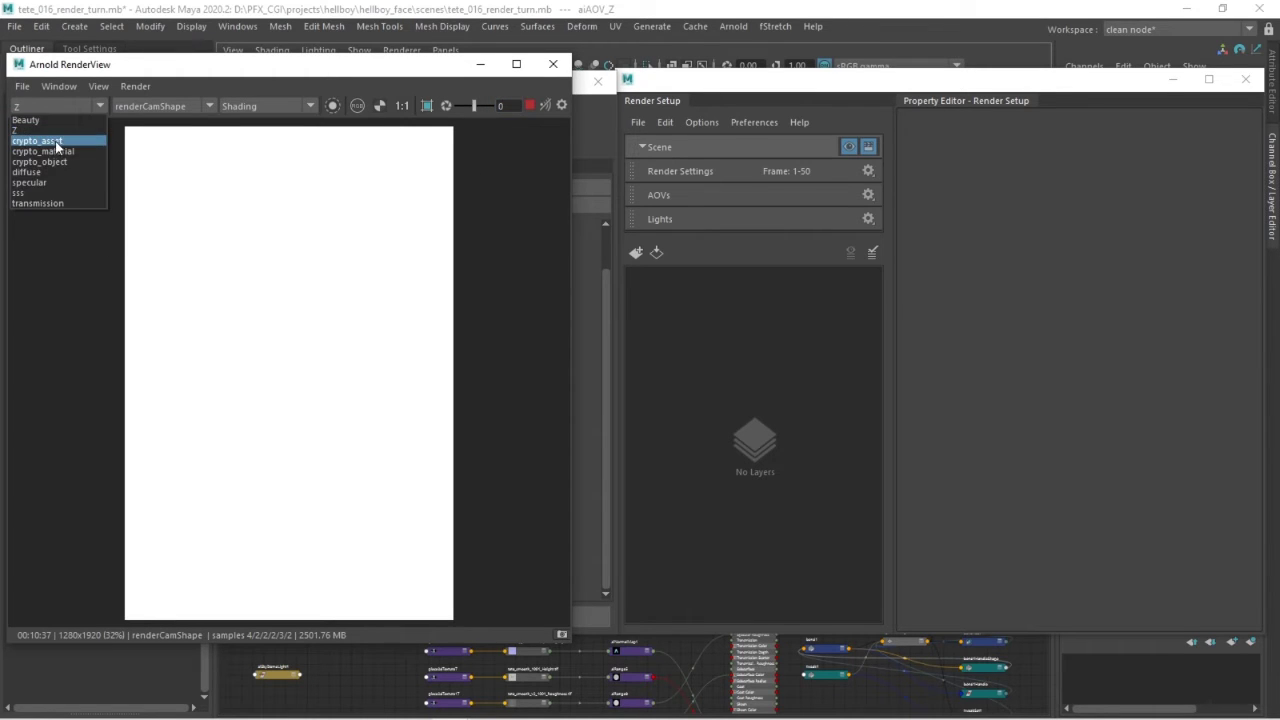
click(55, 141)
click(60, 107)
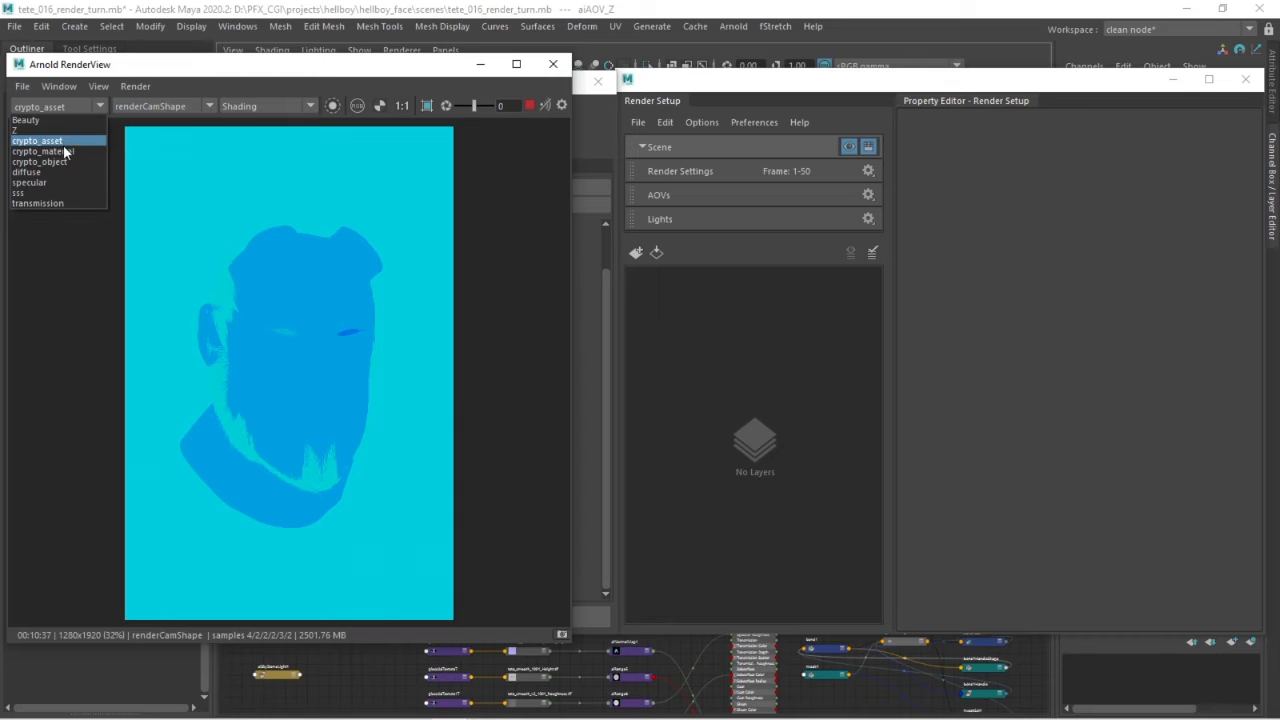
click(45, 151)
click(64, 103)
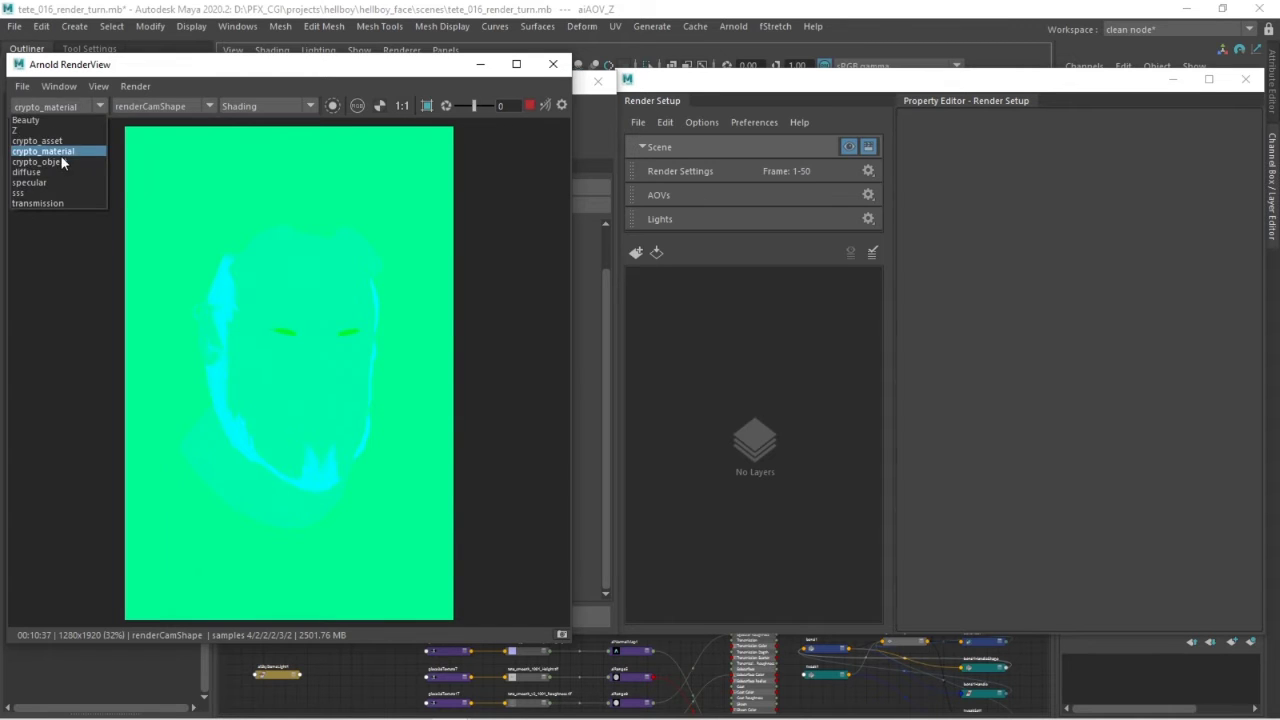
click(59, 156)
click(68, 107)
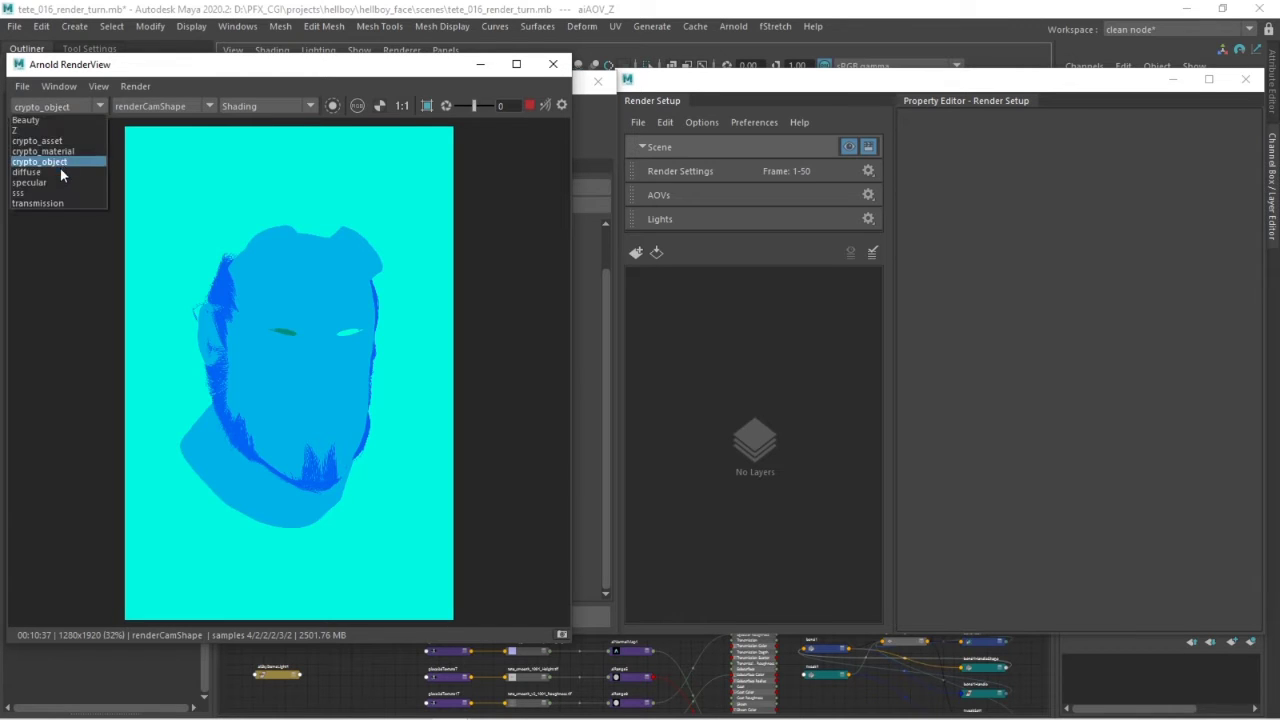
click(58, 172)
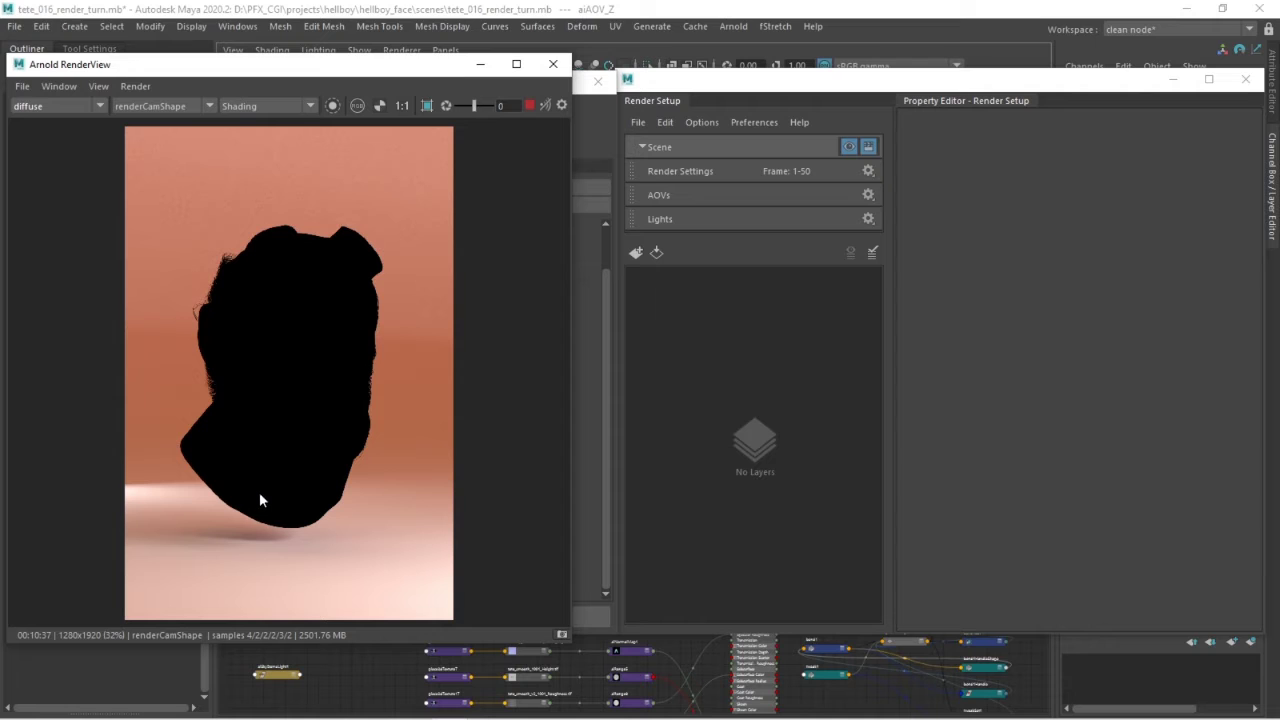
Step: View the specular pass close on the left ear, then the sss and transmission passes
click(72, 110)
click(57, 181)
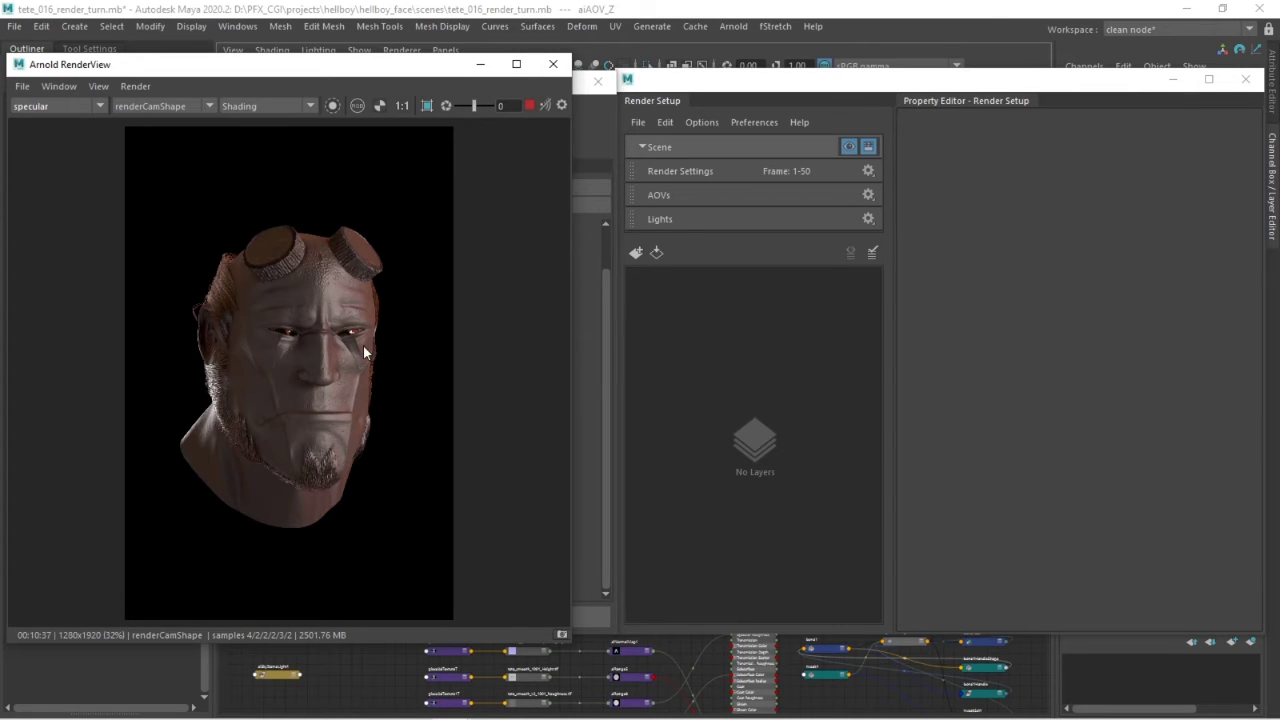
scroll(363, 345, up, 3)
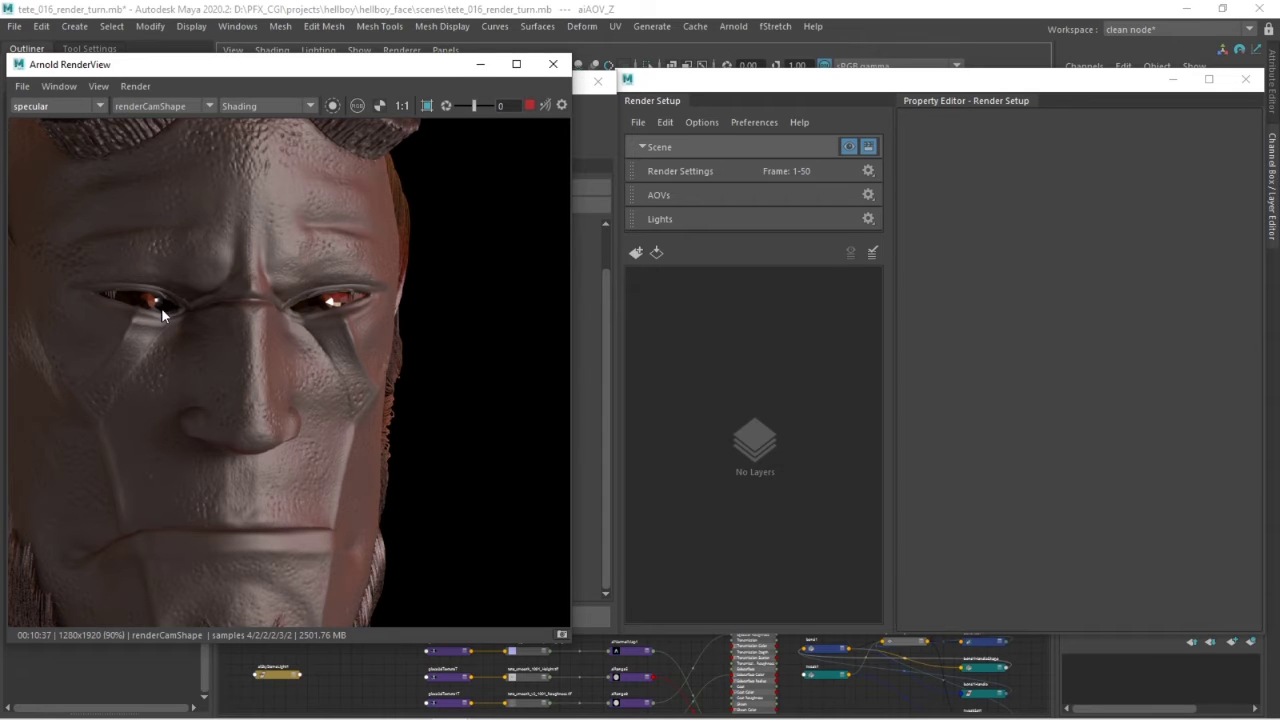
middle_drag(189, 334, 306, 352)
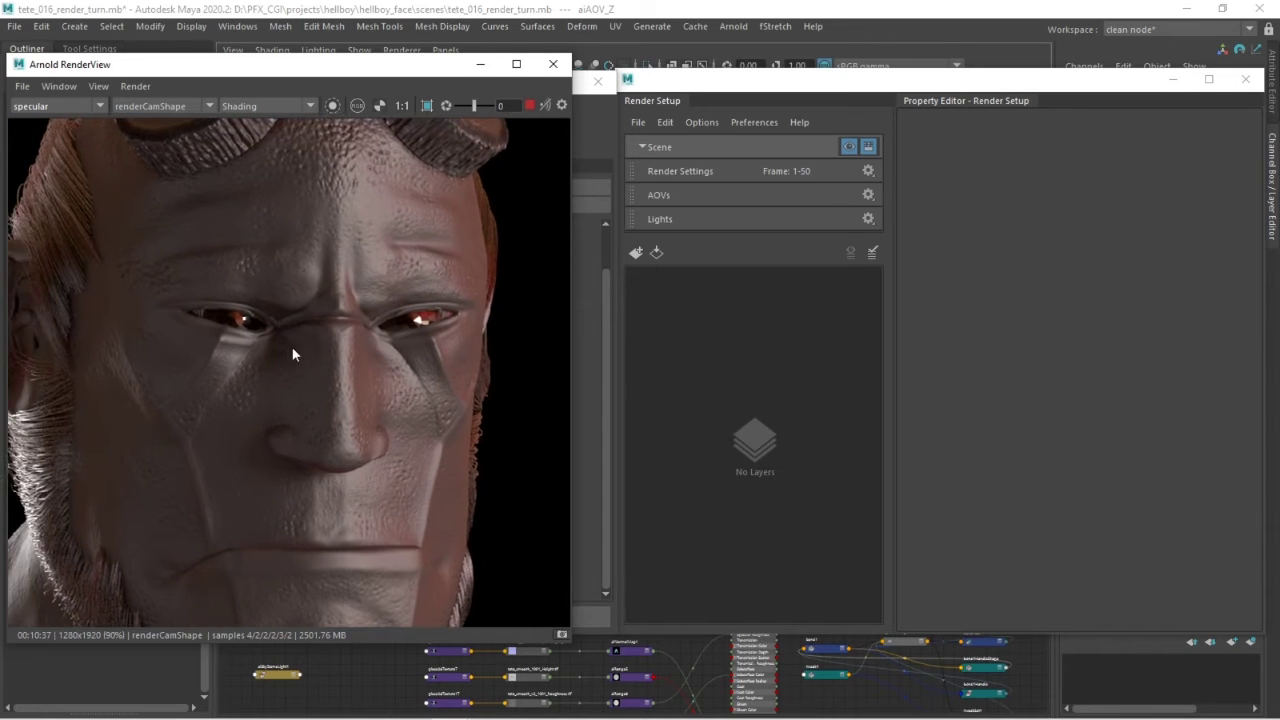
scroll(306, 352, down, 1)
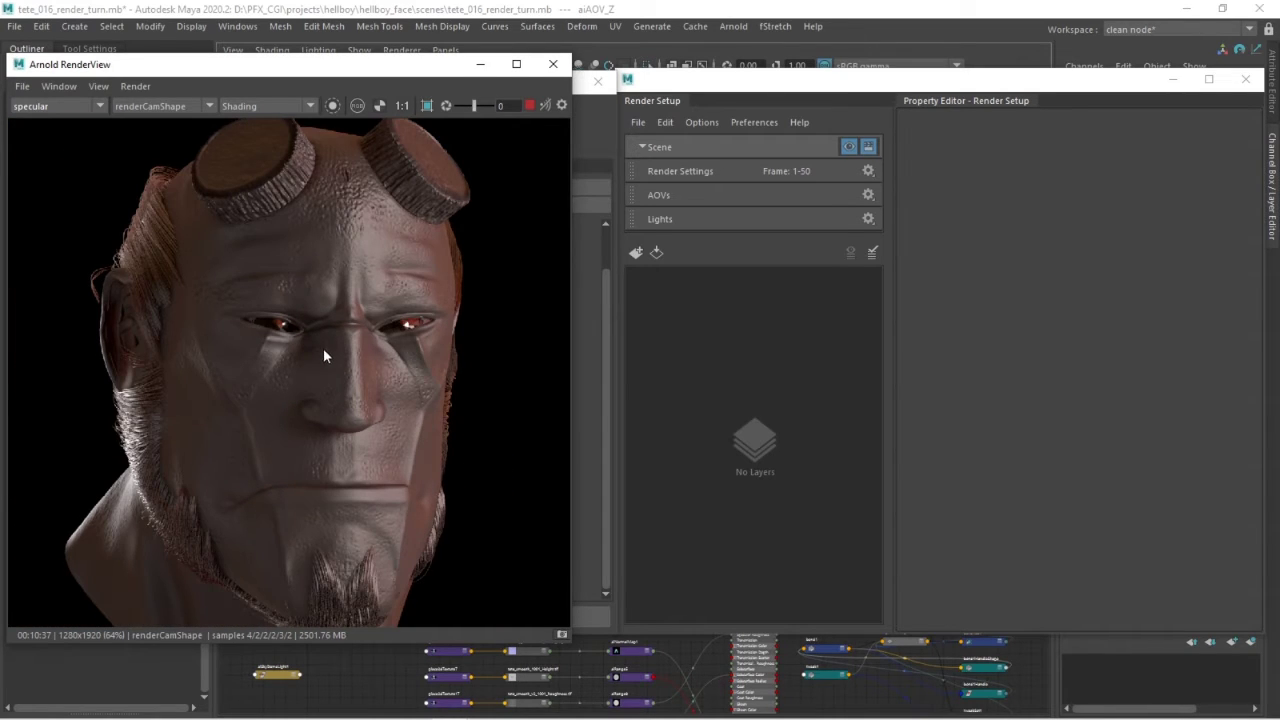
middle_drag(323, 348, 301, 351)
click(80, 104)
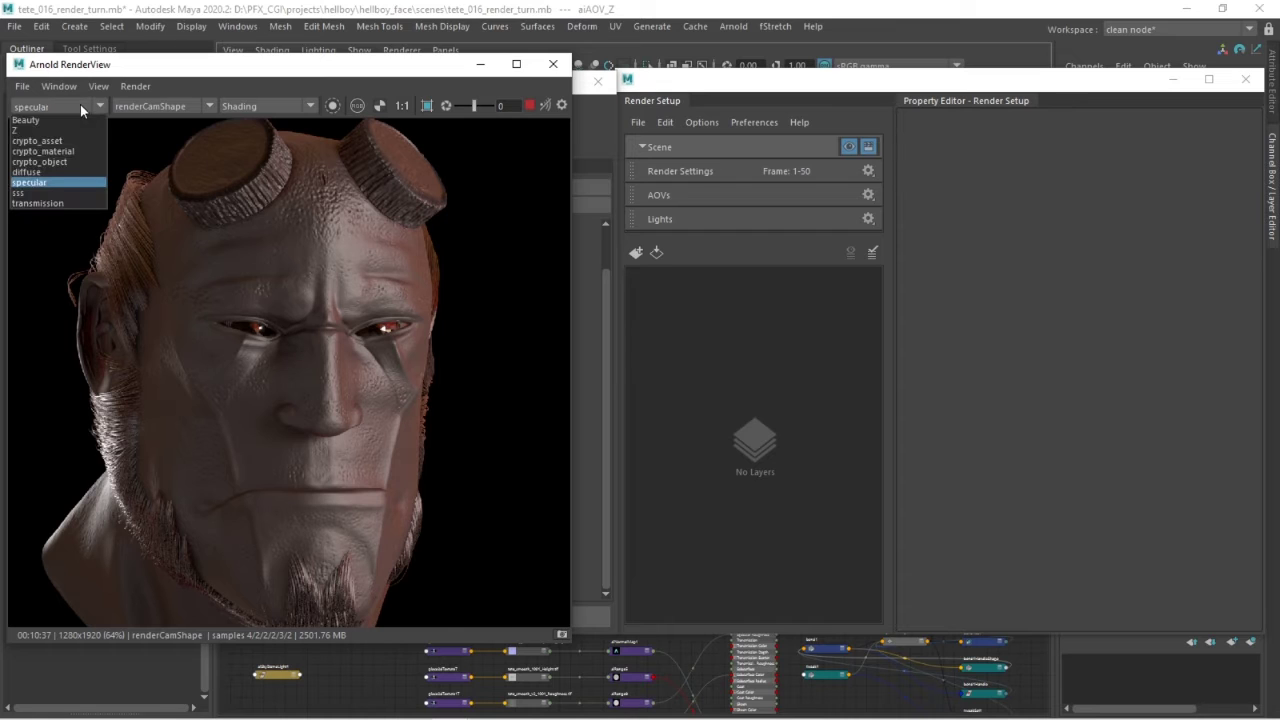
click(55, 188)
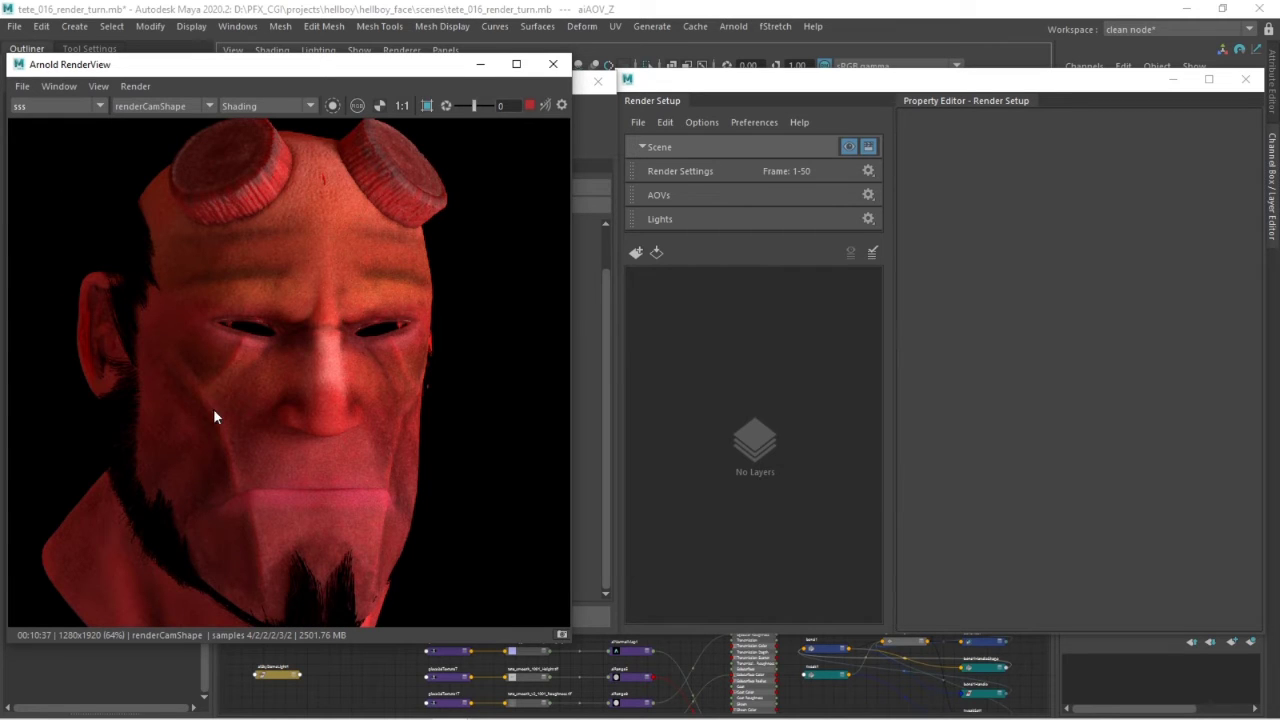
click(70, 106)
click(60, 206)
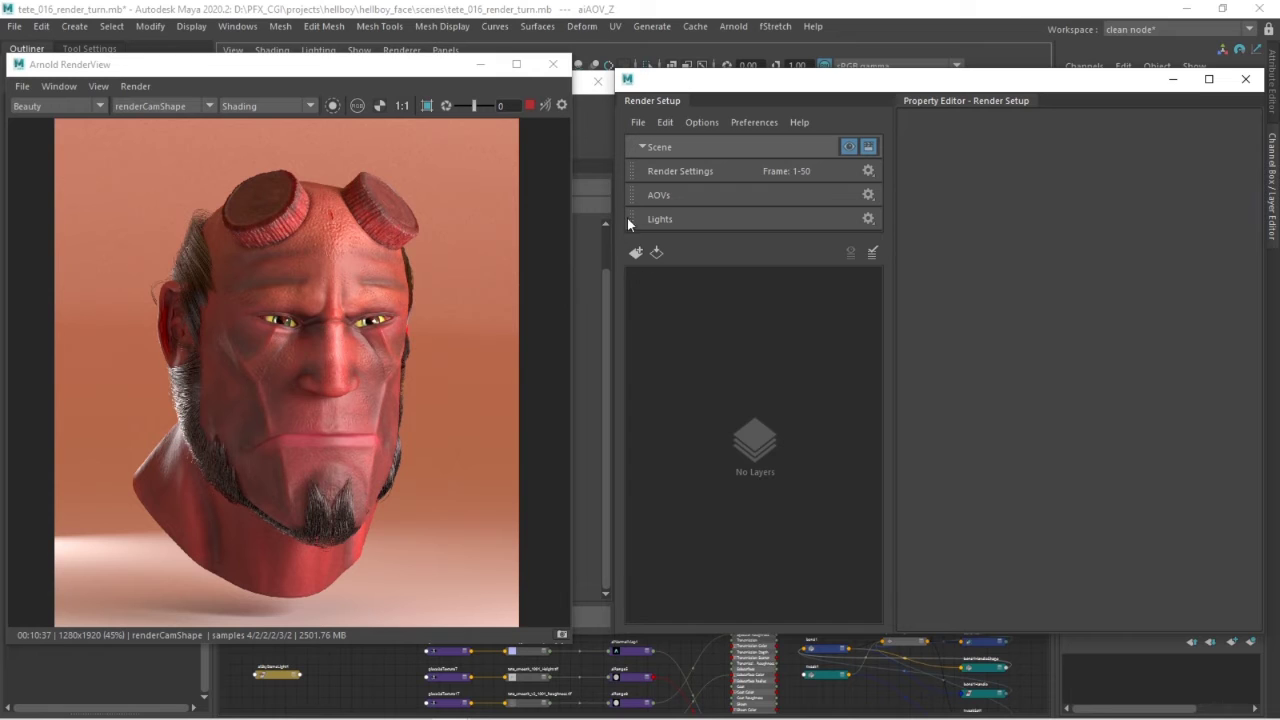
Step: Create a new render layer named LY_hellboy
click(635, 252)
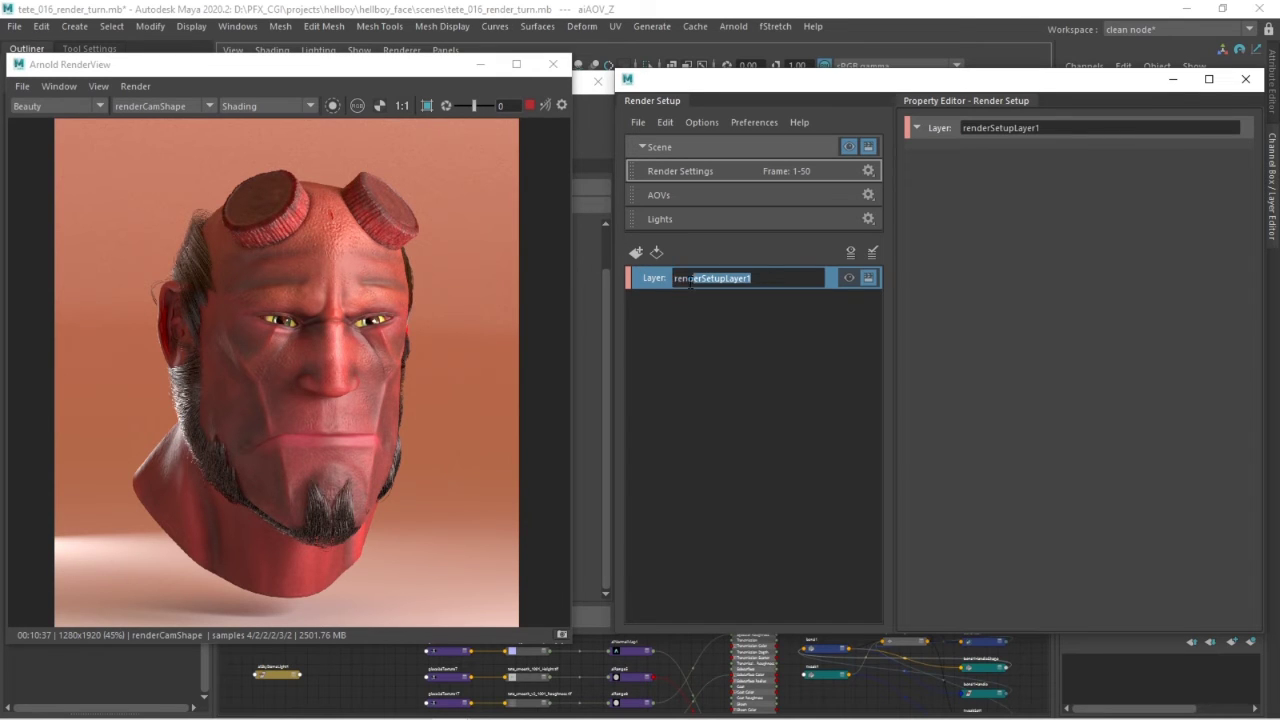
text(LY_hellb)
text(oy)
key(Return)
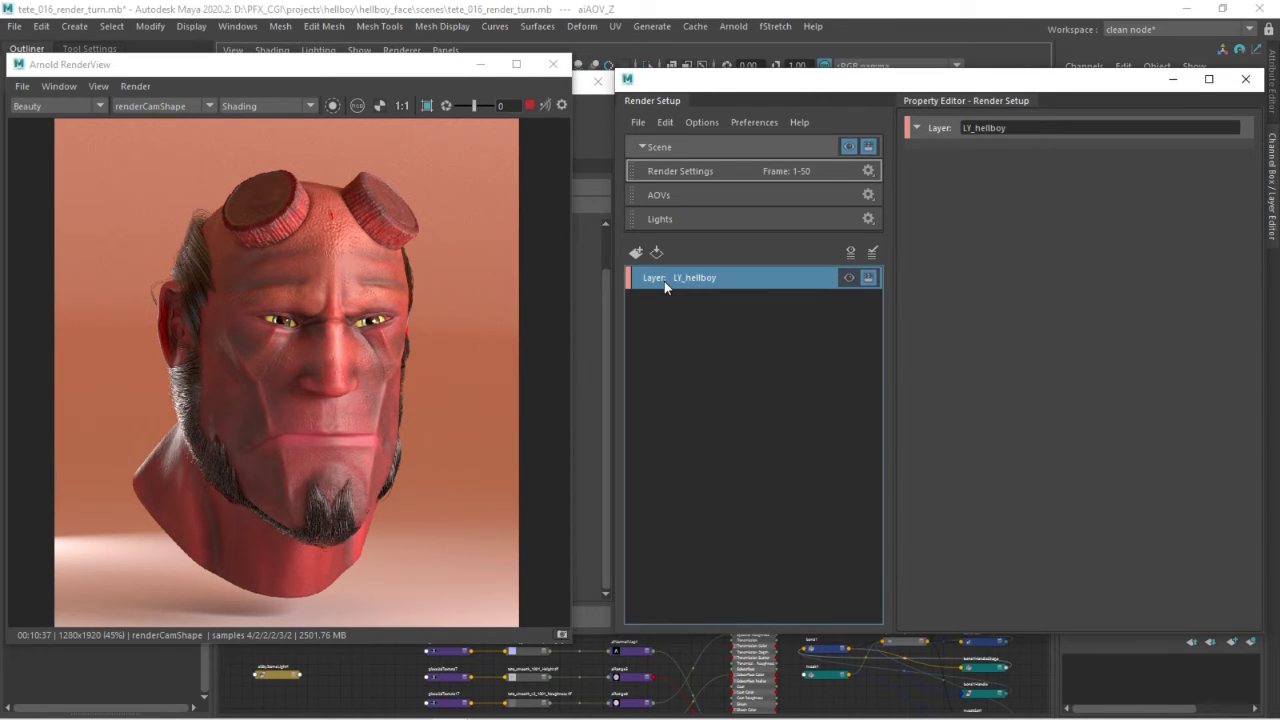
Step: Add a collection named CL_tete to the LY_hellboy layer
right_click(706, 281)
click(735, 281)
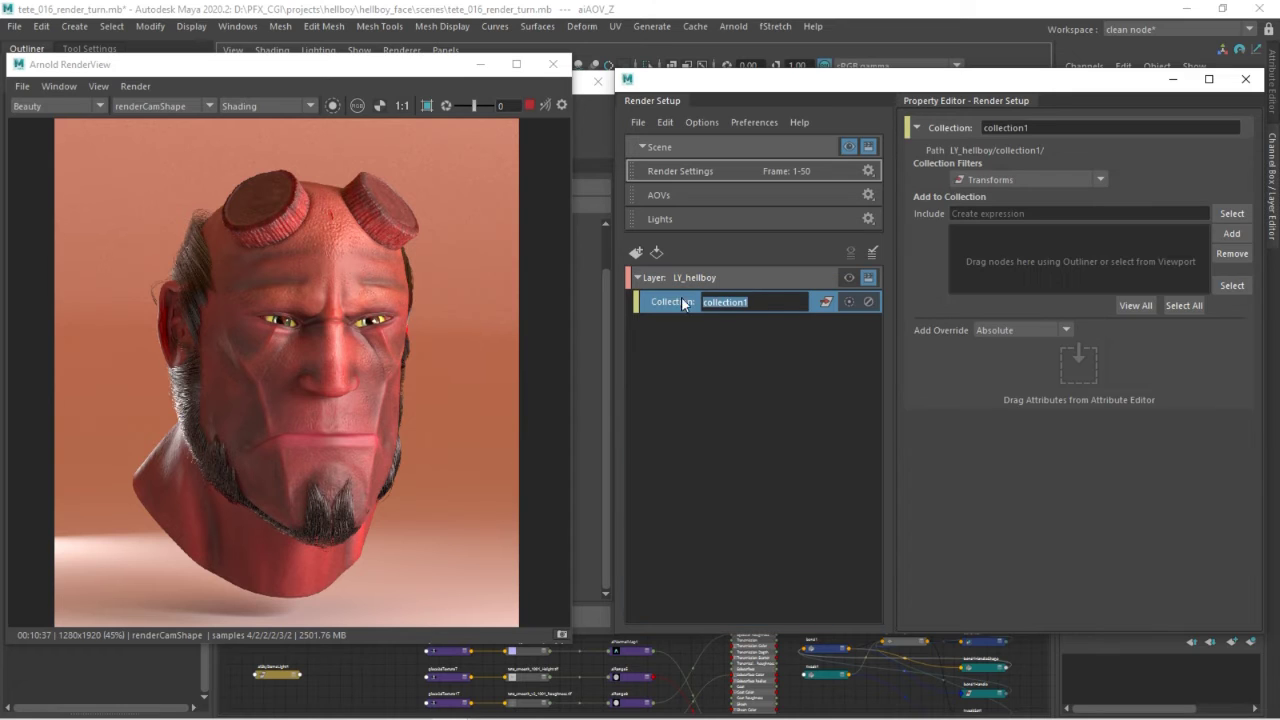
text(CL_)
text(tete)
key(Return)
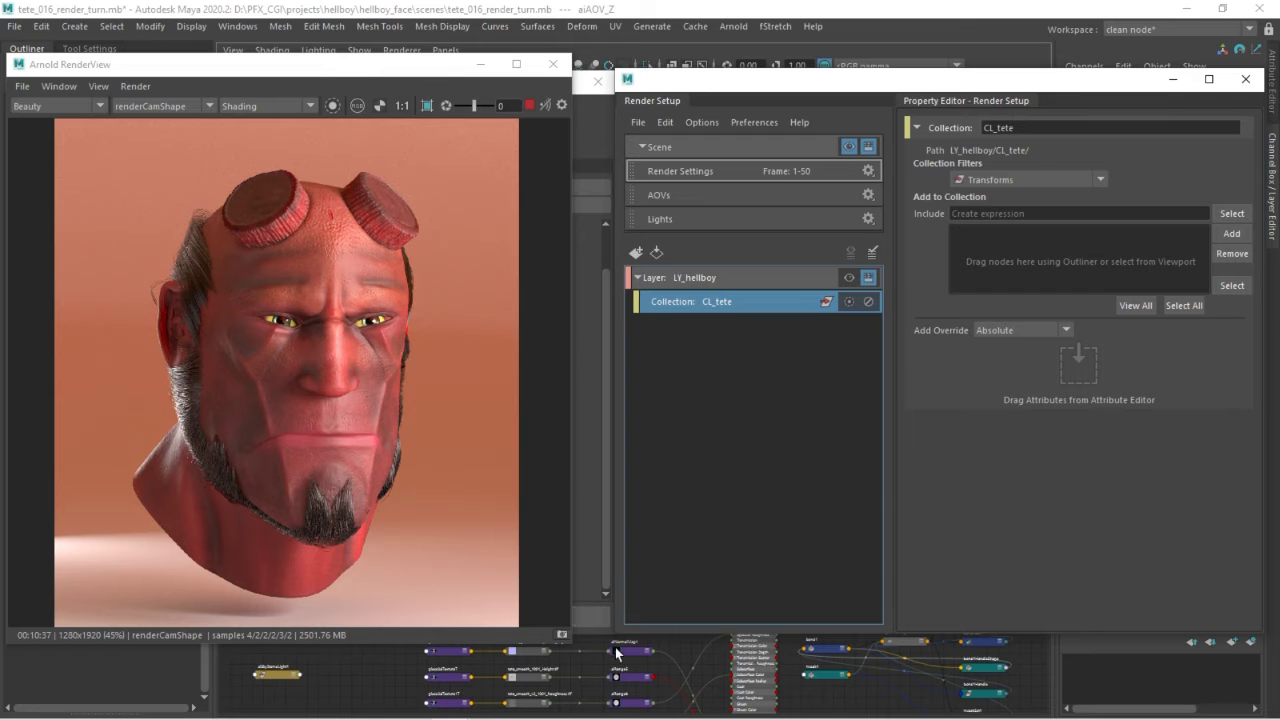
drag(569, 644, 567, 717)
Step: Move the render preview and render settings windows aside and expand the Mesh group
drag(330, 64, 331, 350)
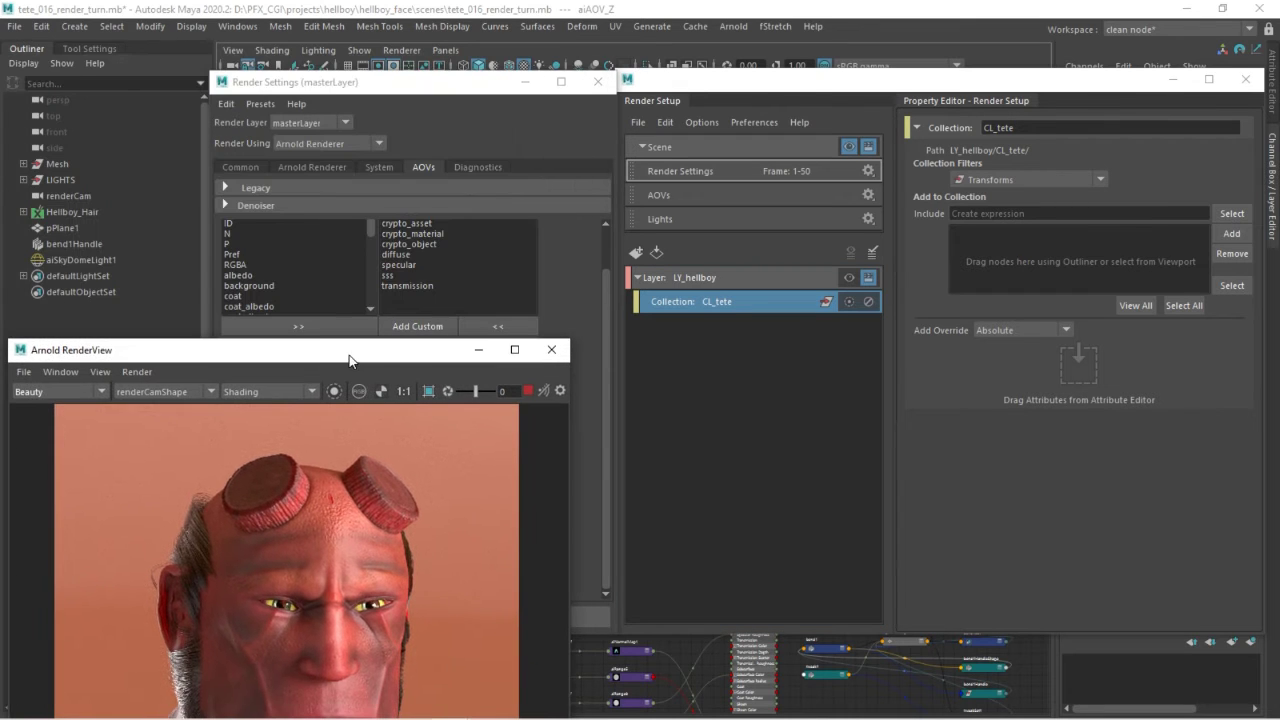
click(23, 164)
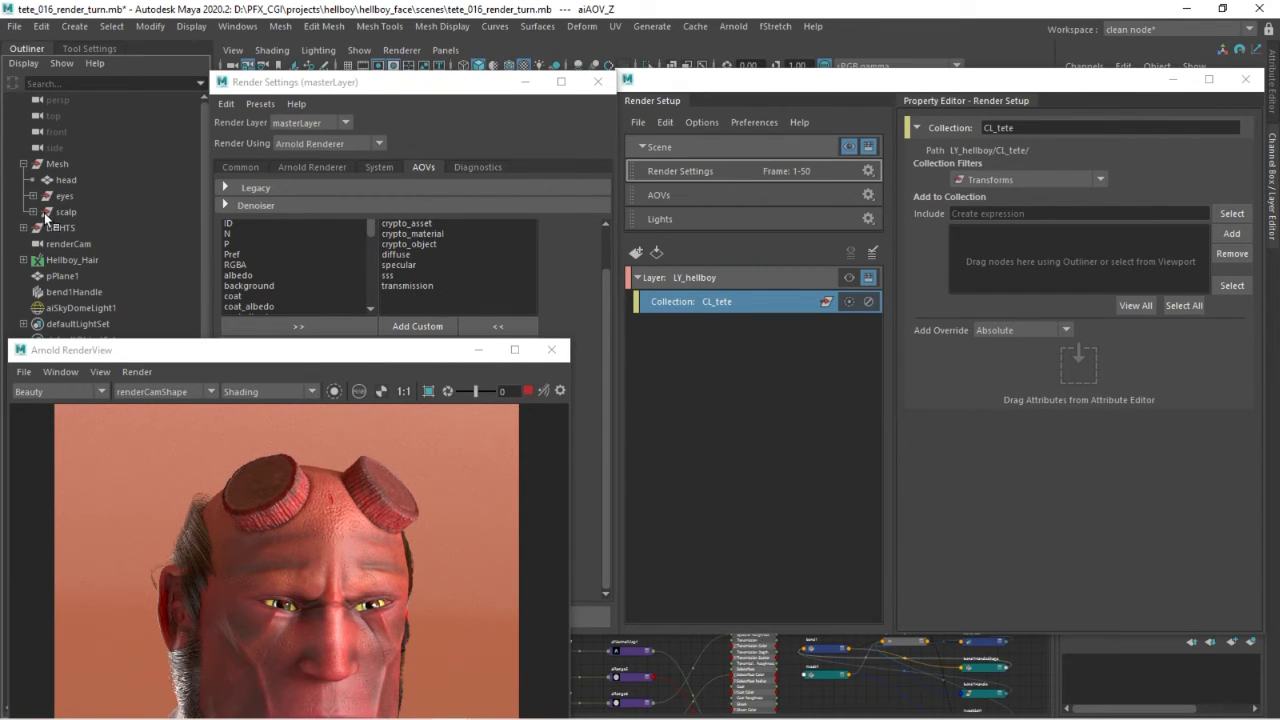
click(23, 164)
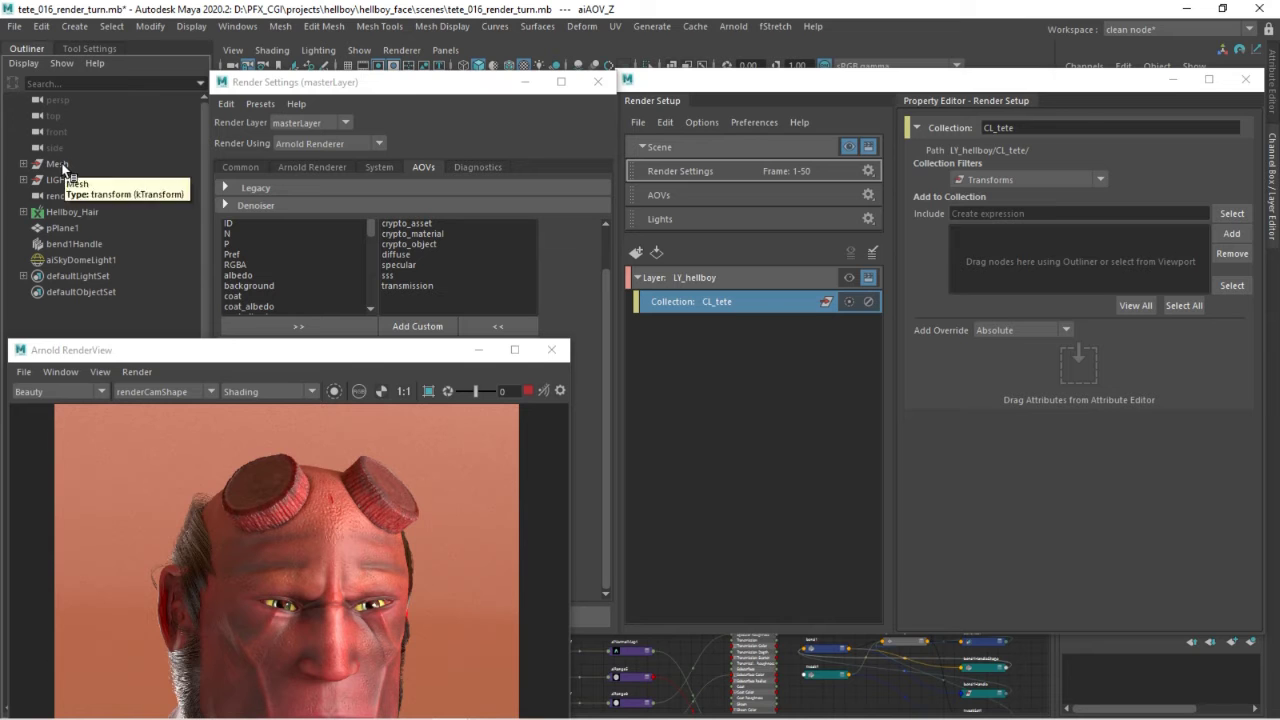
click(60, 164)
drag(490, 76, 366, 48)
mouse_move(752, 84)
mouse_down()
mouse_move(698, 62)
mouse_move(883, 72)
mouse_up()
click(545, 130)
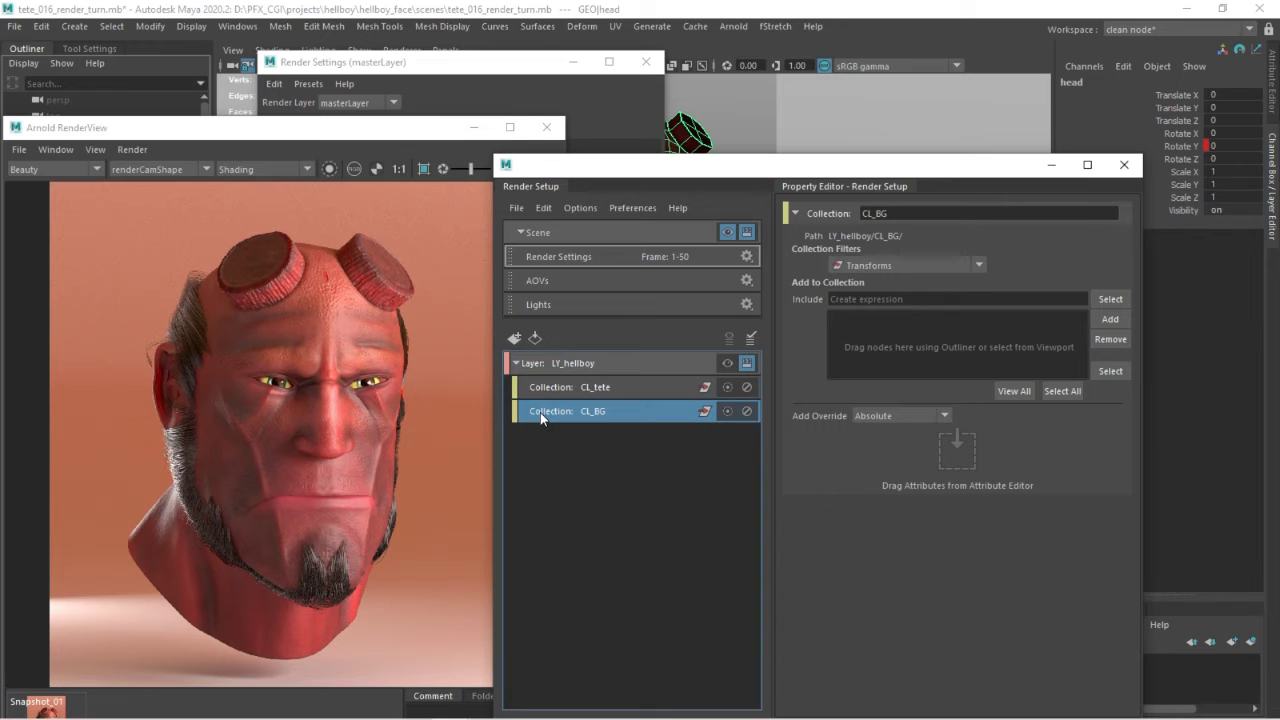
Step: Rename collection CL_tete to CL_head and CL_BG to CL_bg
double_click(610, 390)
key(BackSpace)
key(BackSpace)
key(BackSpace)
key(BackSpace)
text(head)
key(BackSpace)
key(BackSpace)
key(BackSpace)
text(head)
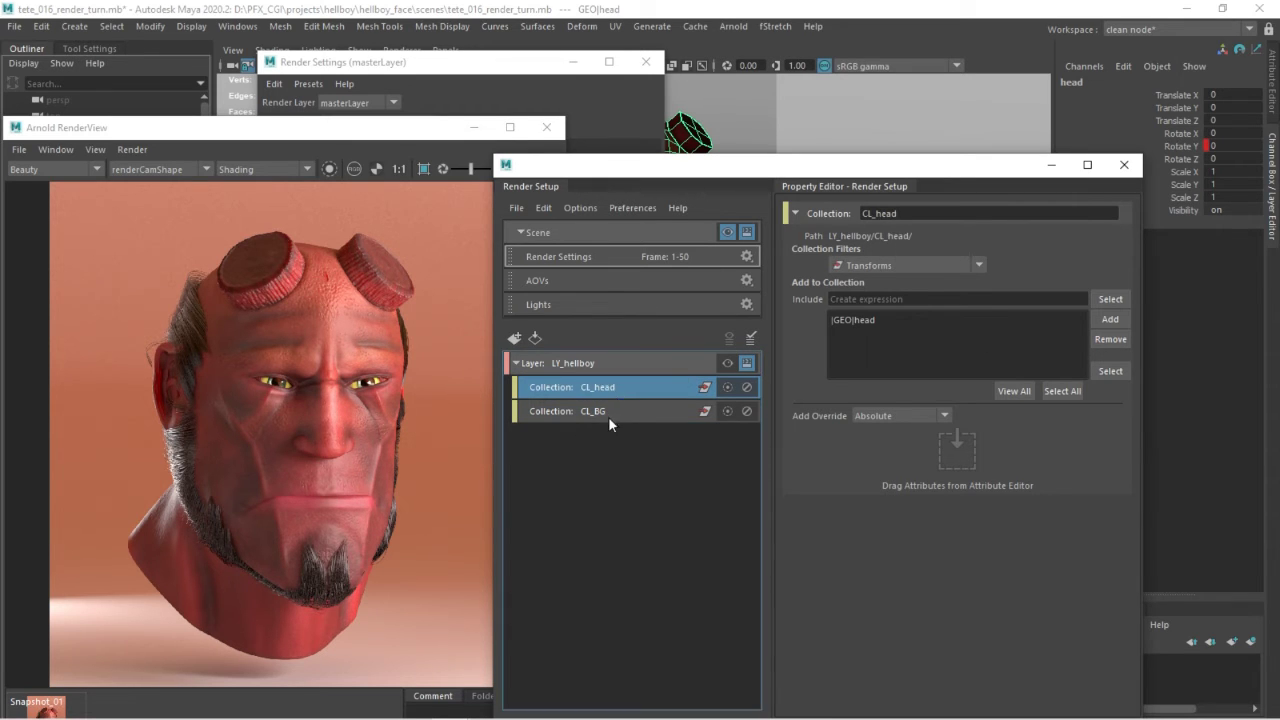
double_click(608, 414)
key(BackSpace)
key(BackSpace)
text(bg)
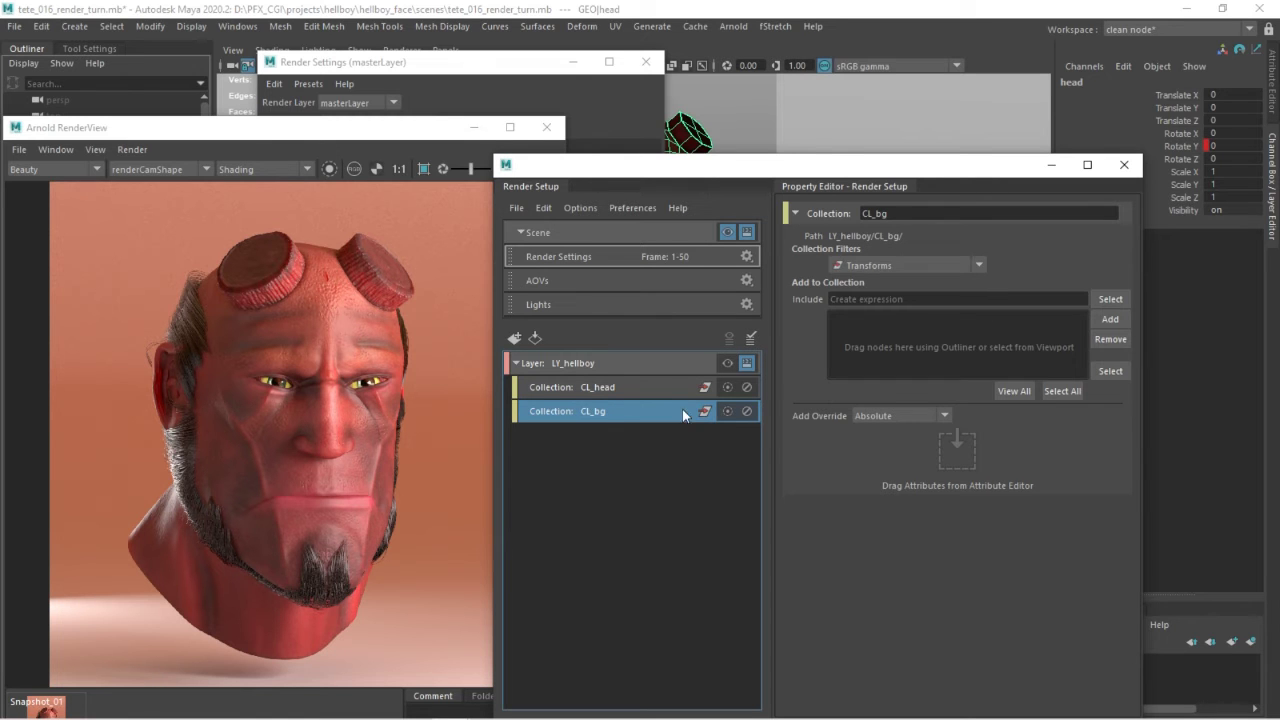
key(Return)
Step: Check the CL_head and CL_bg collections, then select the background plane BG
click(612, 388)
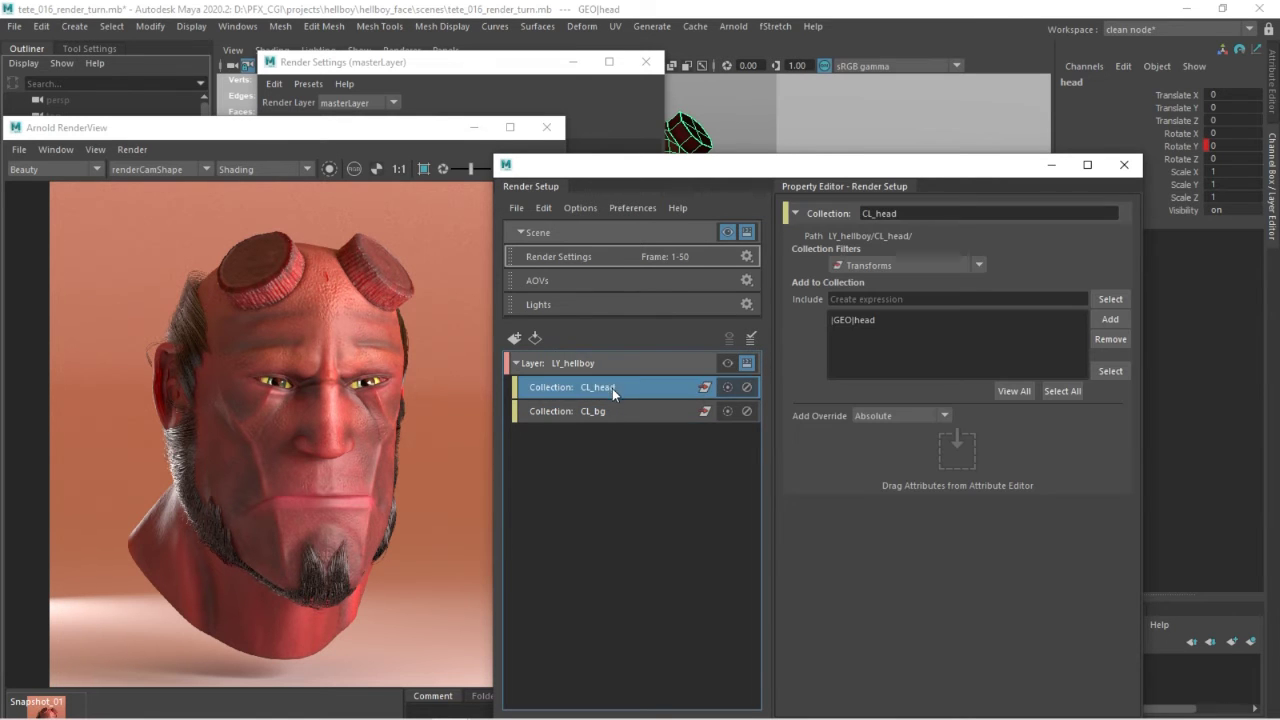
click(600, 411)
mouse_move(251, 134)
mouse_down()
mouse_move(258, 384)
mouse_move(208, 428)
mouse_up()
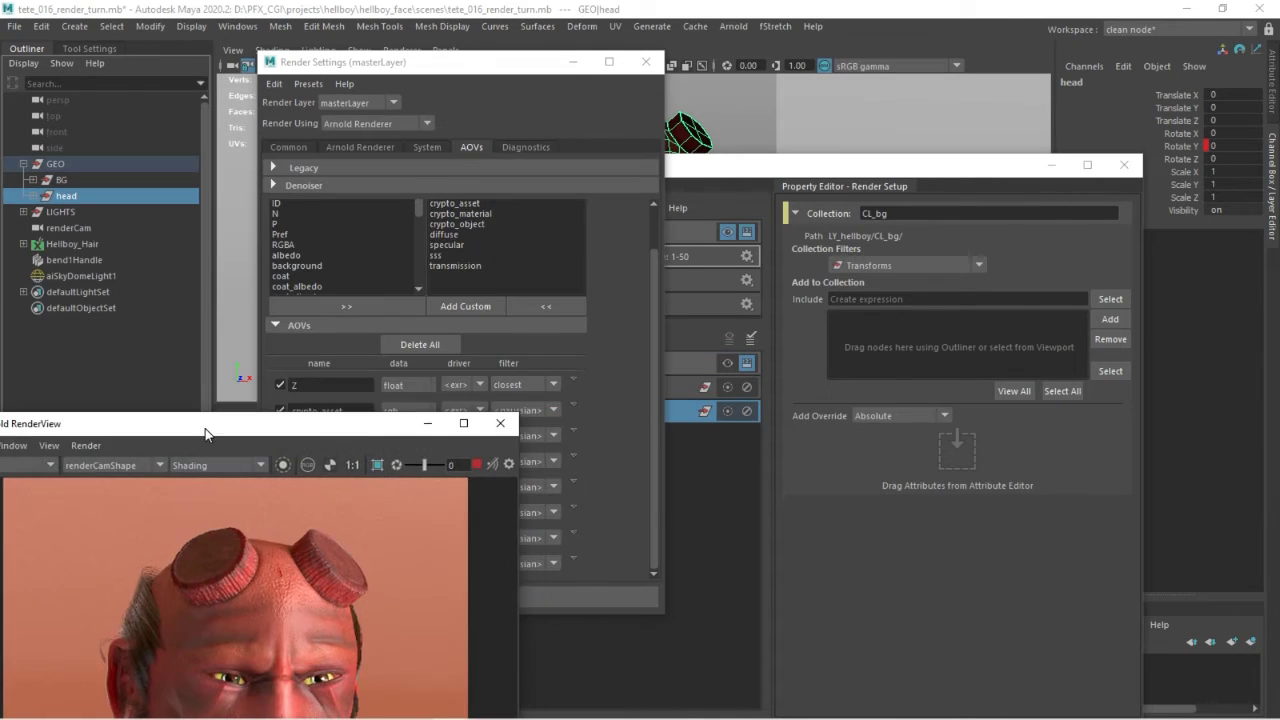
click(62, 180)
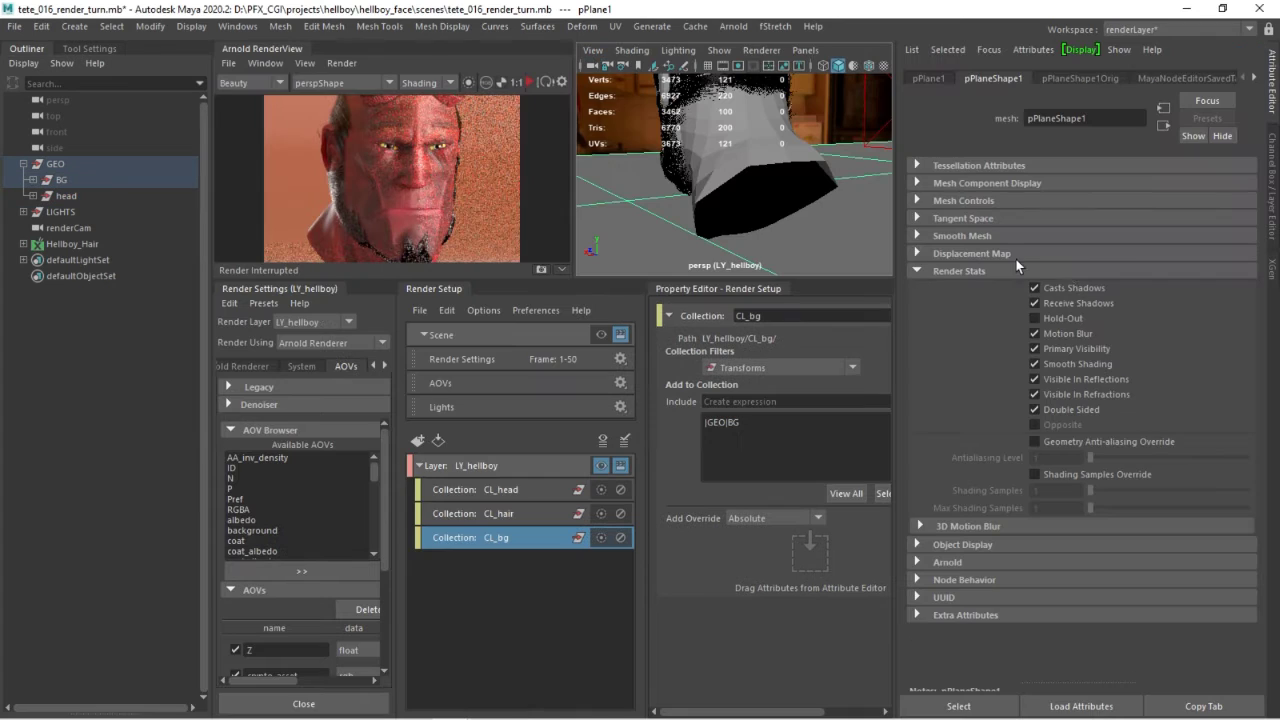
Step: Add an absolute override turning off the background plane's Primary Visibility
right_click(1062, 350)
click(1105, 424)
click(1035, 348)
click(570, 586)
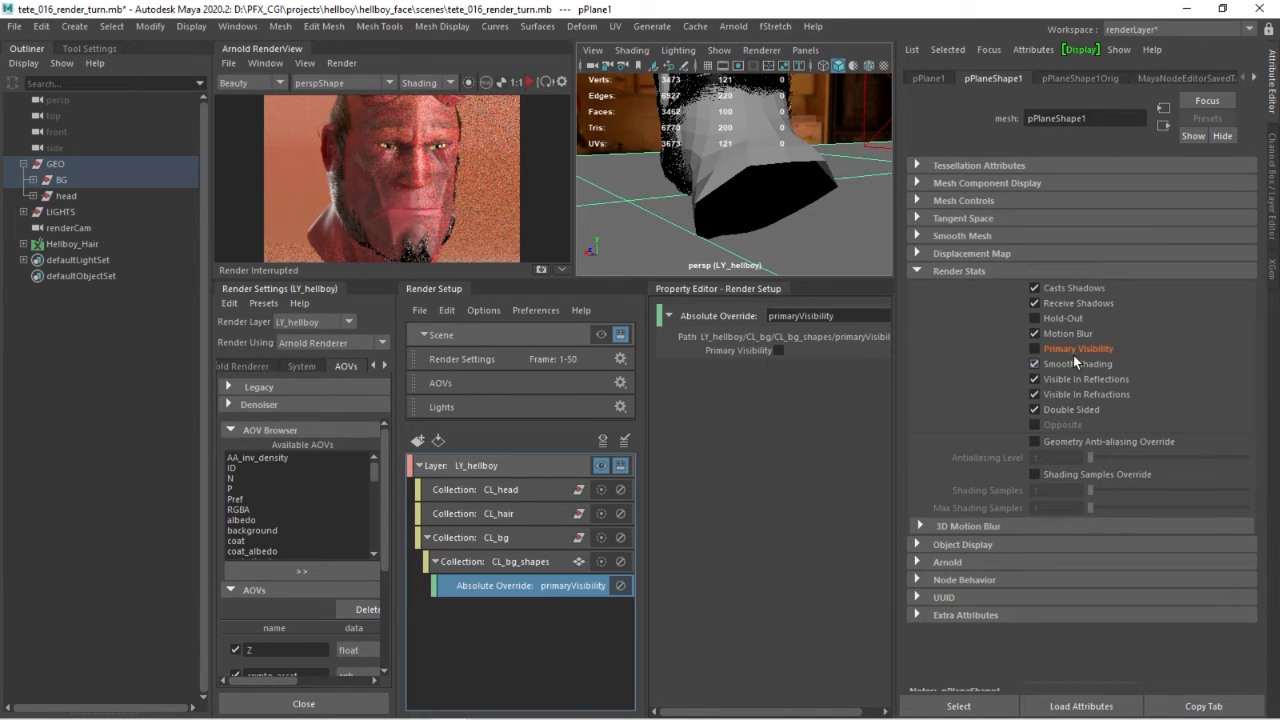
Step: Delete the CL_hair collection and re-render the preview
click(427, 537)
click(512, 514)
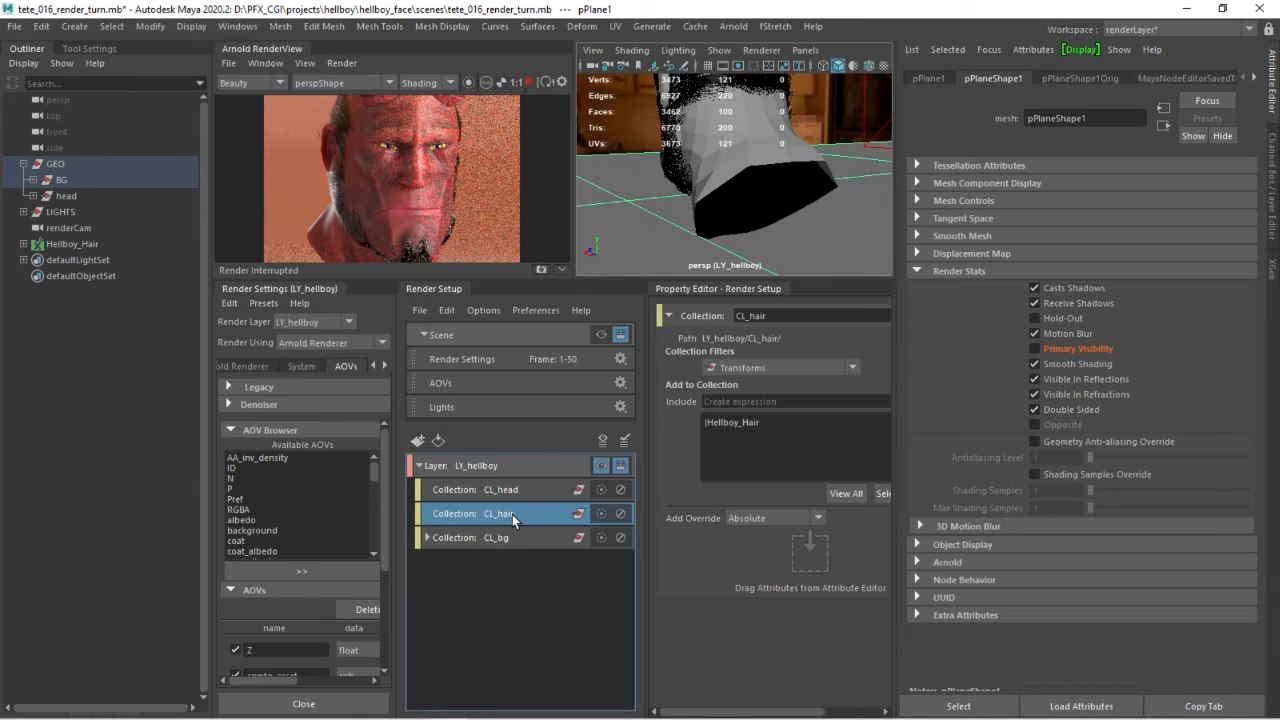
right_click(529, 514)
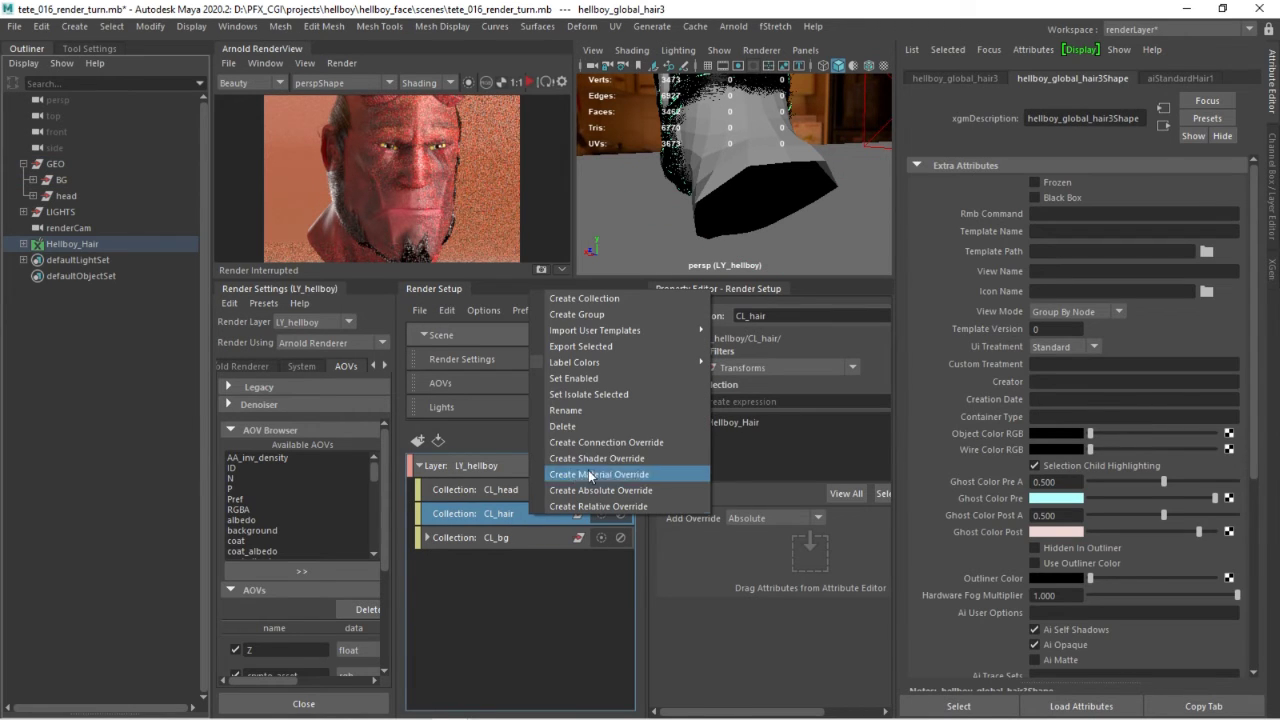
click(575, 427)
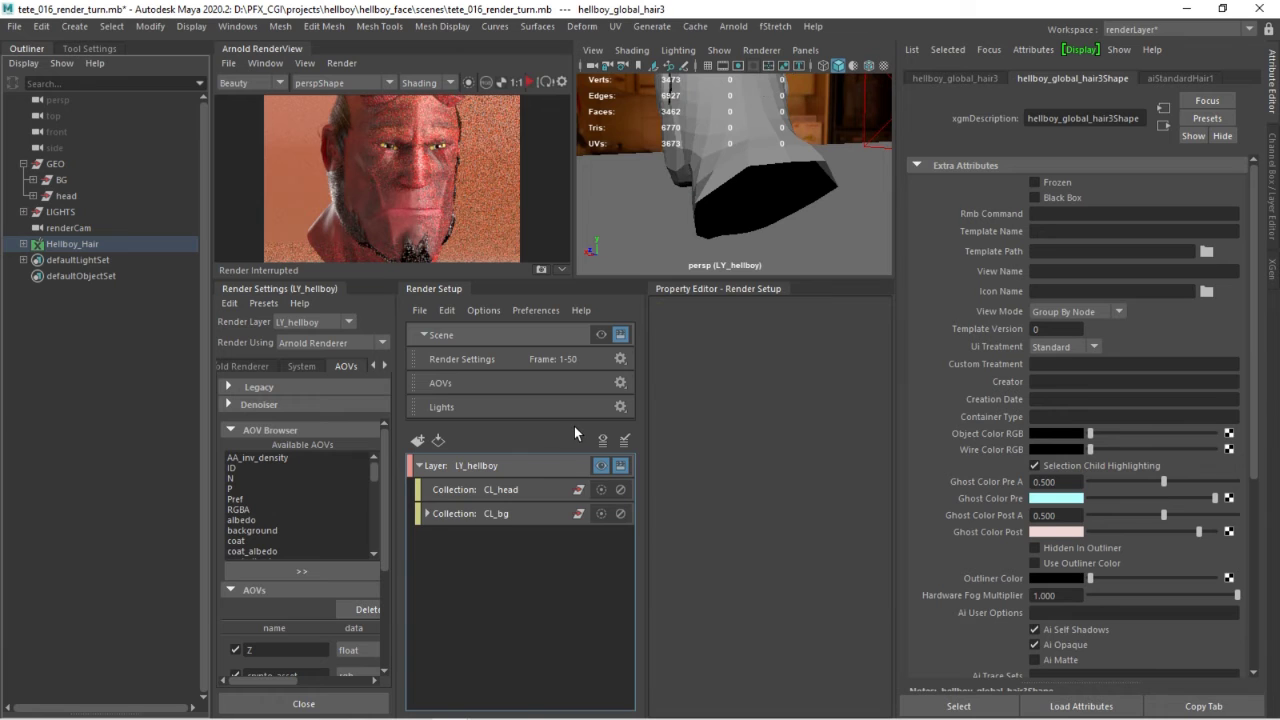
click(530, 85)
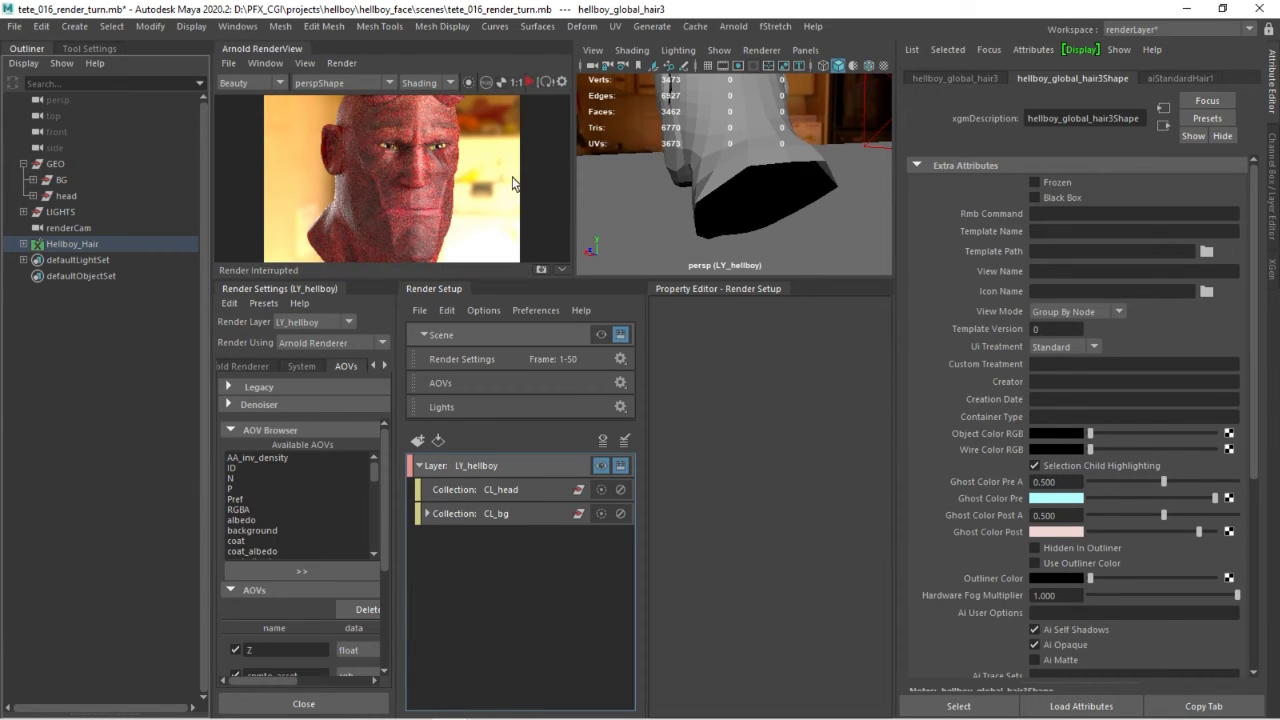
click(628, 114)
Step: Set the aiSkyDomeLight1 camera visibility to 0
click(23, 212)
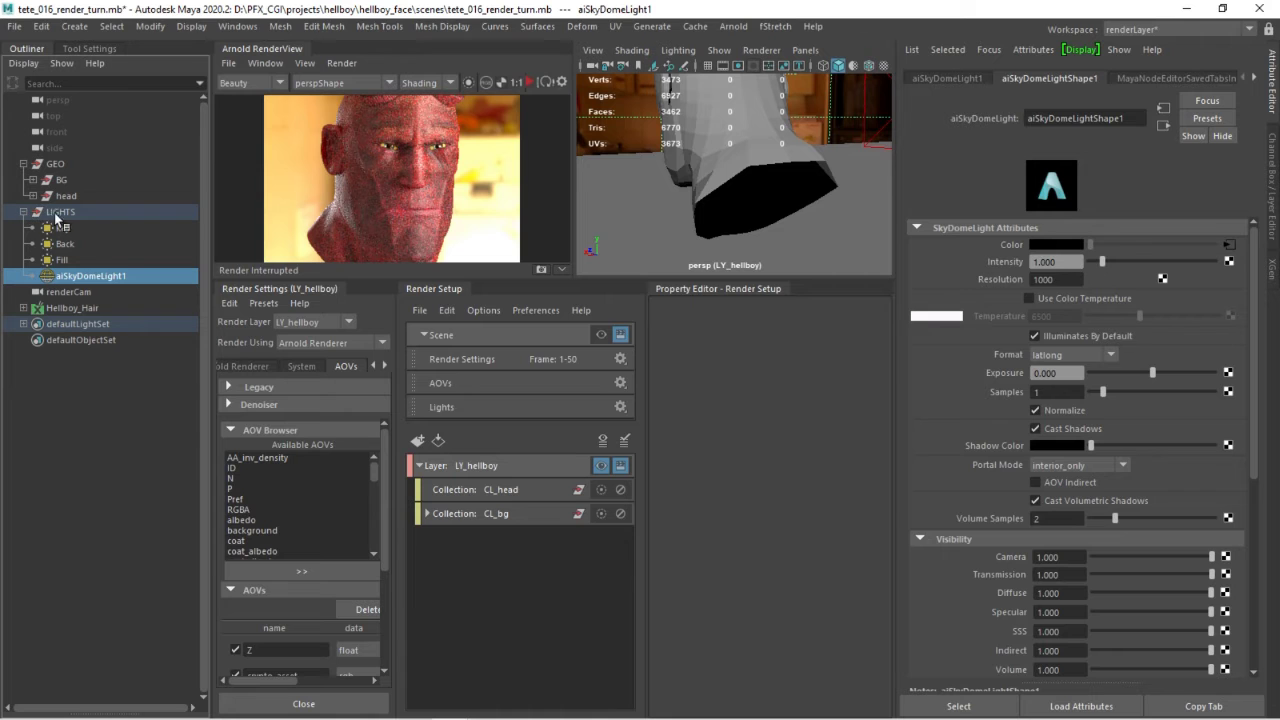
click(1093, 557)
click(530, 83)
Step: Turn off the Z, crypto_material, crypto_object, specular, sss and transmission AOVs globally
mouse_move(397, 519)
mouse_down()
mouse_move(496, 519)
mouse_move(490, 607)
mouse_up()
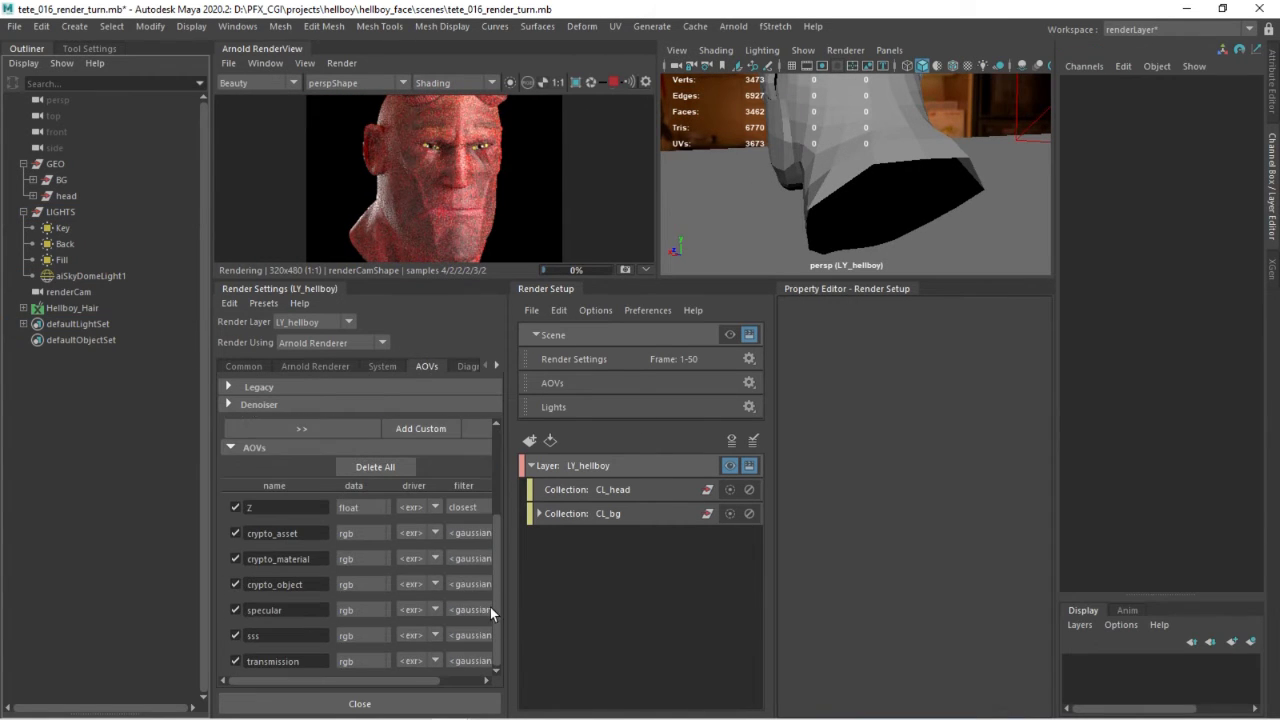
click(236, 508)
click(236, 558)
click(235, 583)
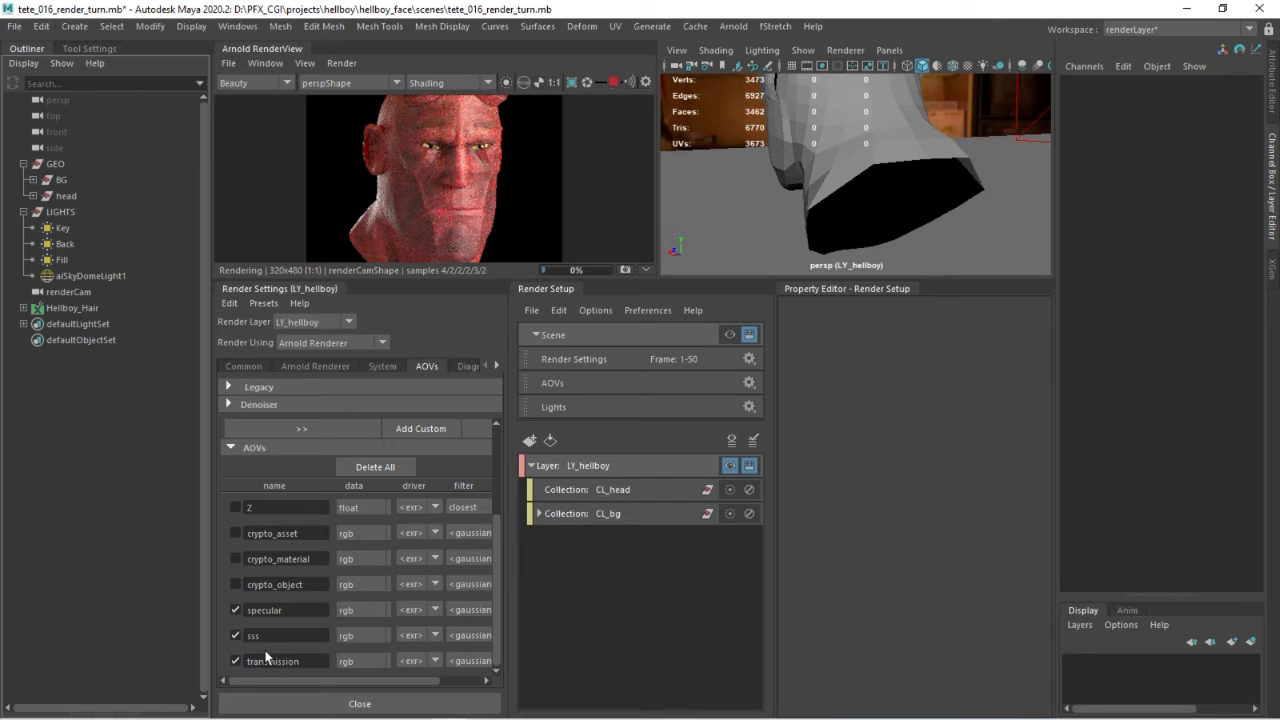
click(236, 635)
click(236, 660)
click(235, 610)
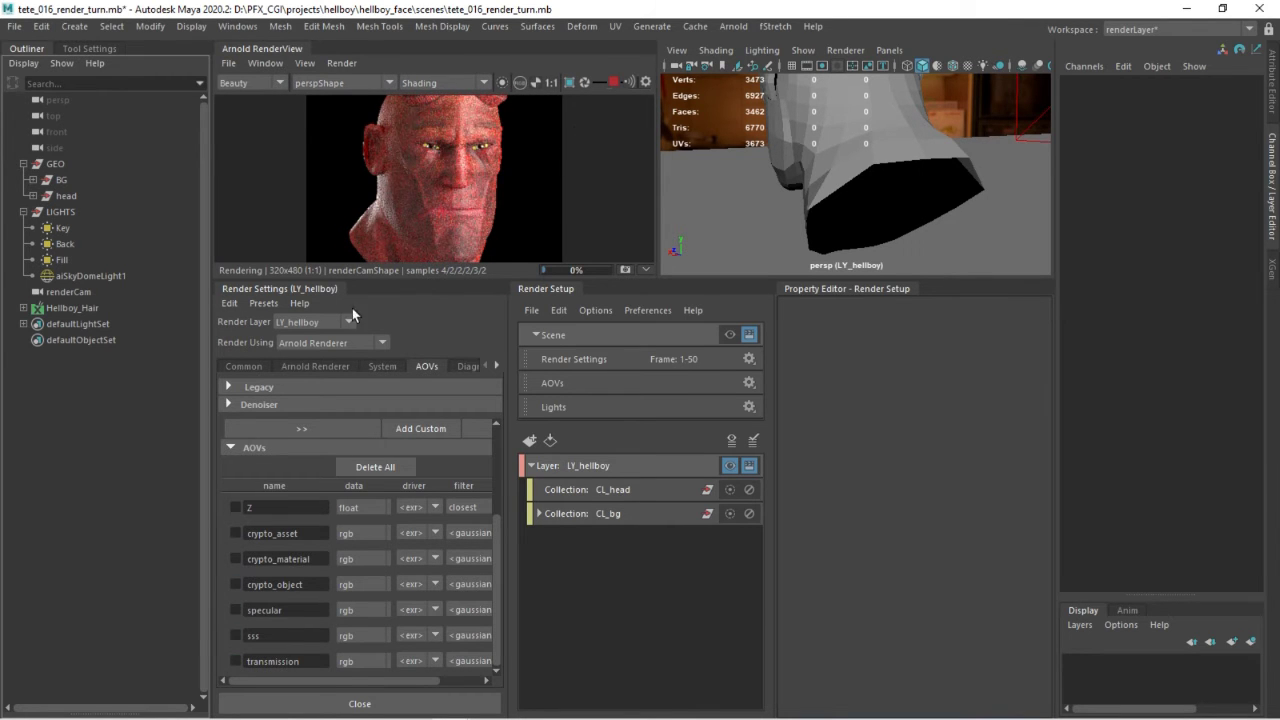
Step: Add LY_hellboy overrides enabling specular, sss, transmission, crypto_object, crypto_material and crypto_asset AOVs
right_click(236, 611)
click(295, 684)
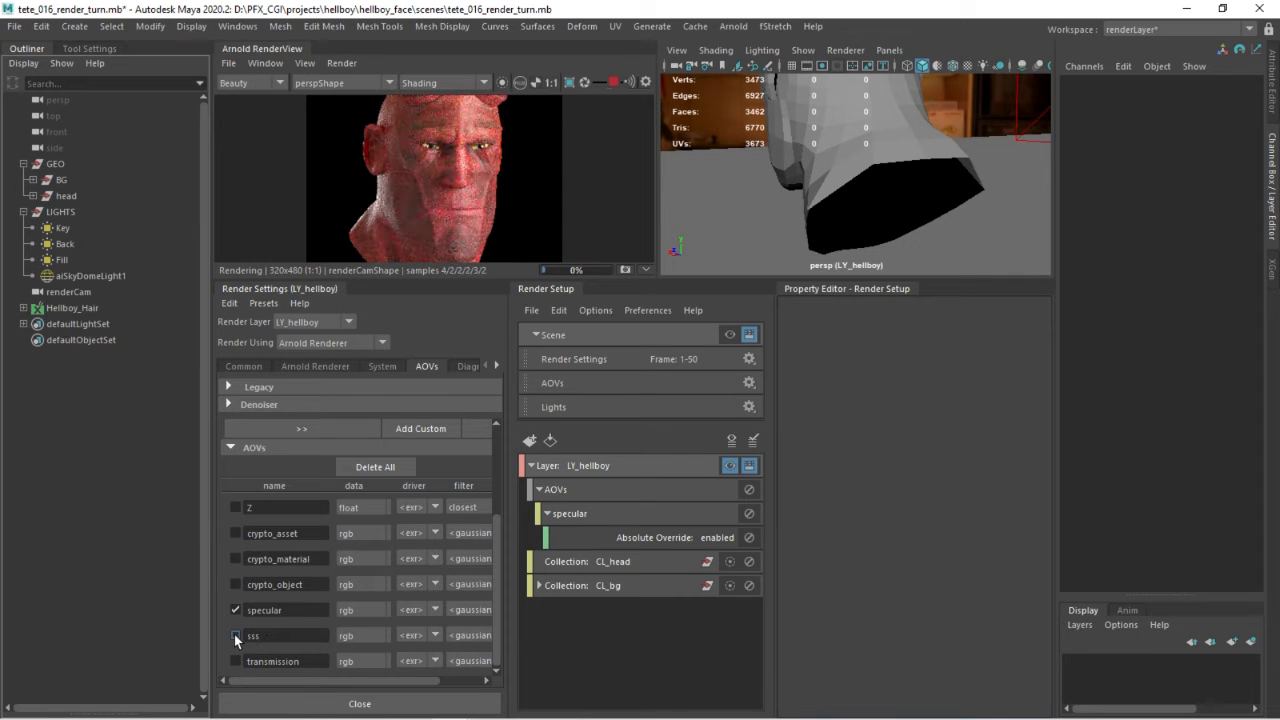
right_click(234, 634)
click(295, 706)
right_click(236, 661)
click(280, 656)
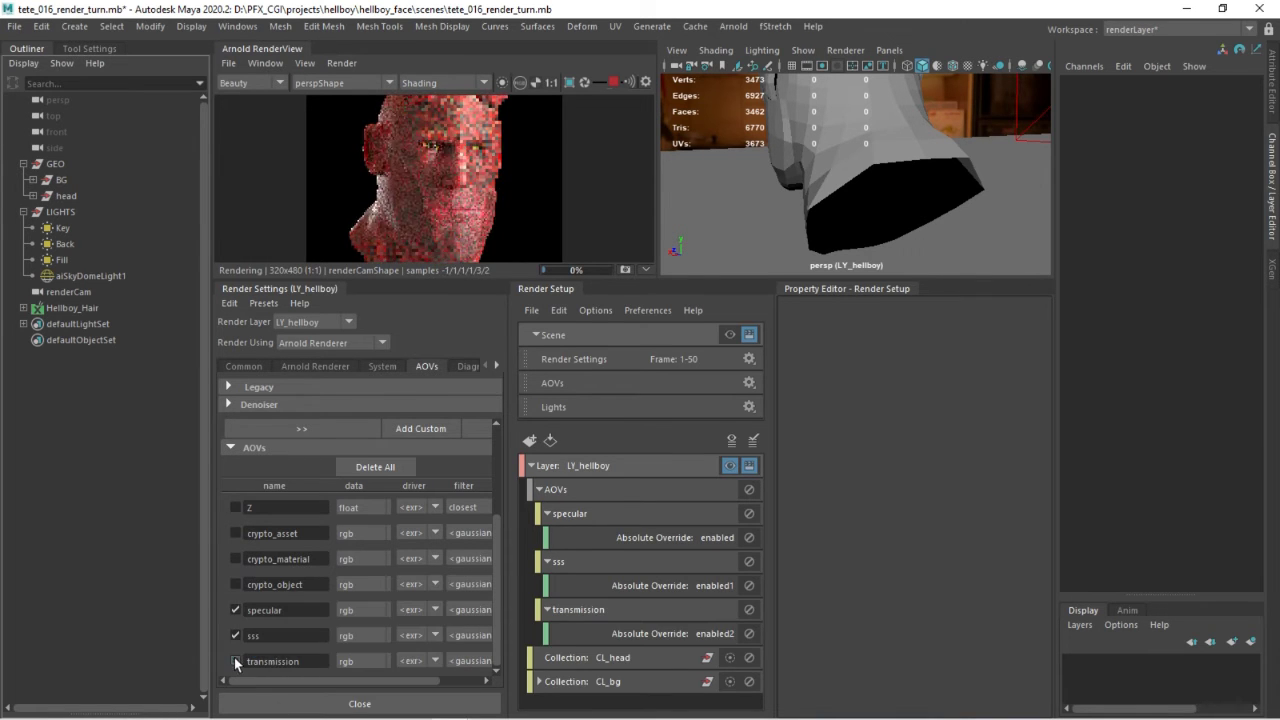
right_click(237, 582)
click(300, 654)
right_click(236, 560)
click(300, 630)
right_click(236, 534)
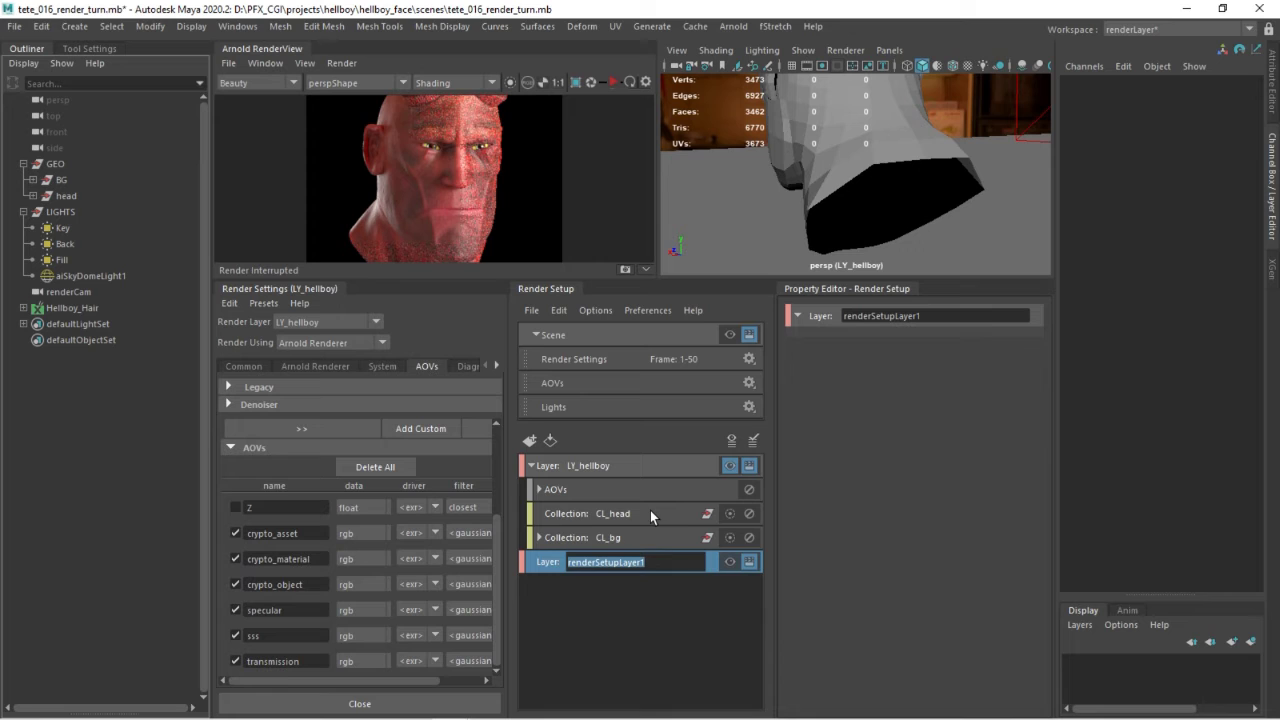
Step: Name the new render layer LY_hair and open its context menu
text(LY_hair)
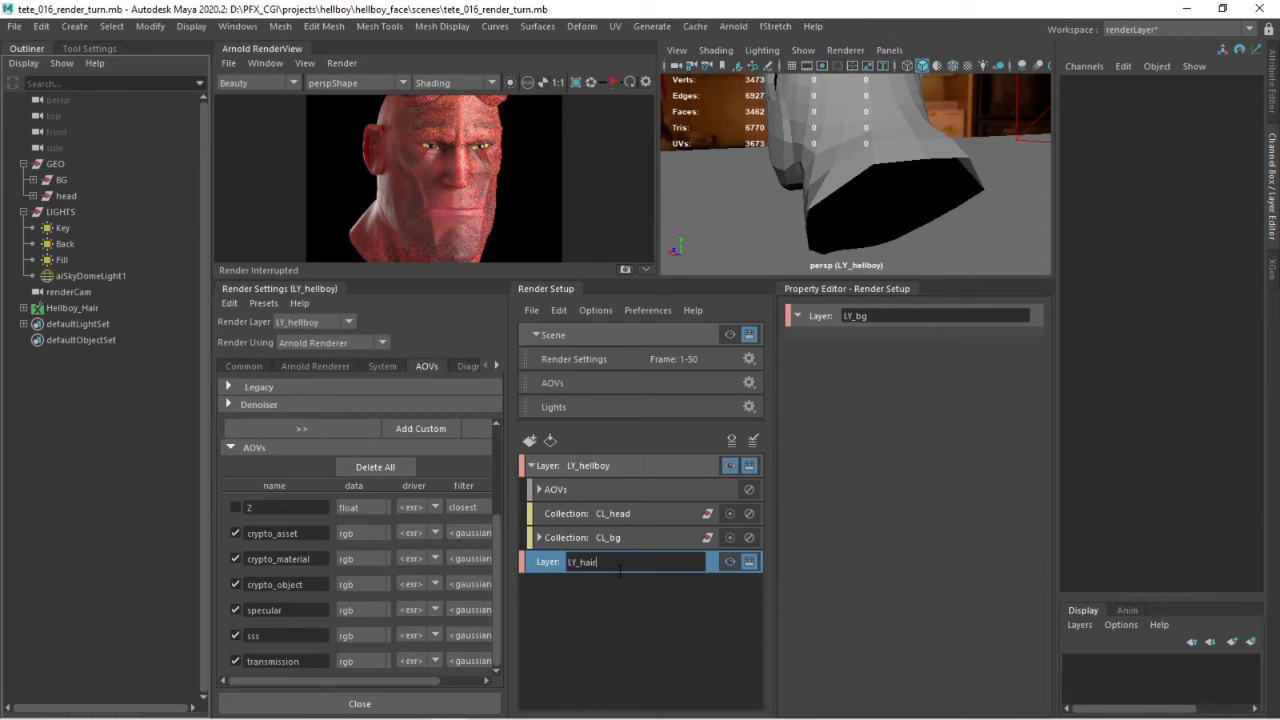
key(Return)
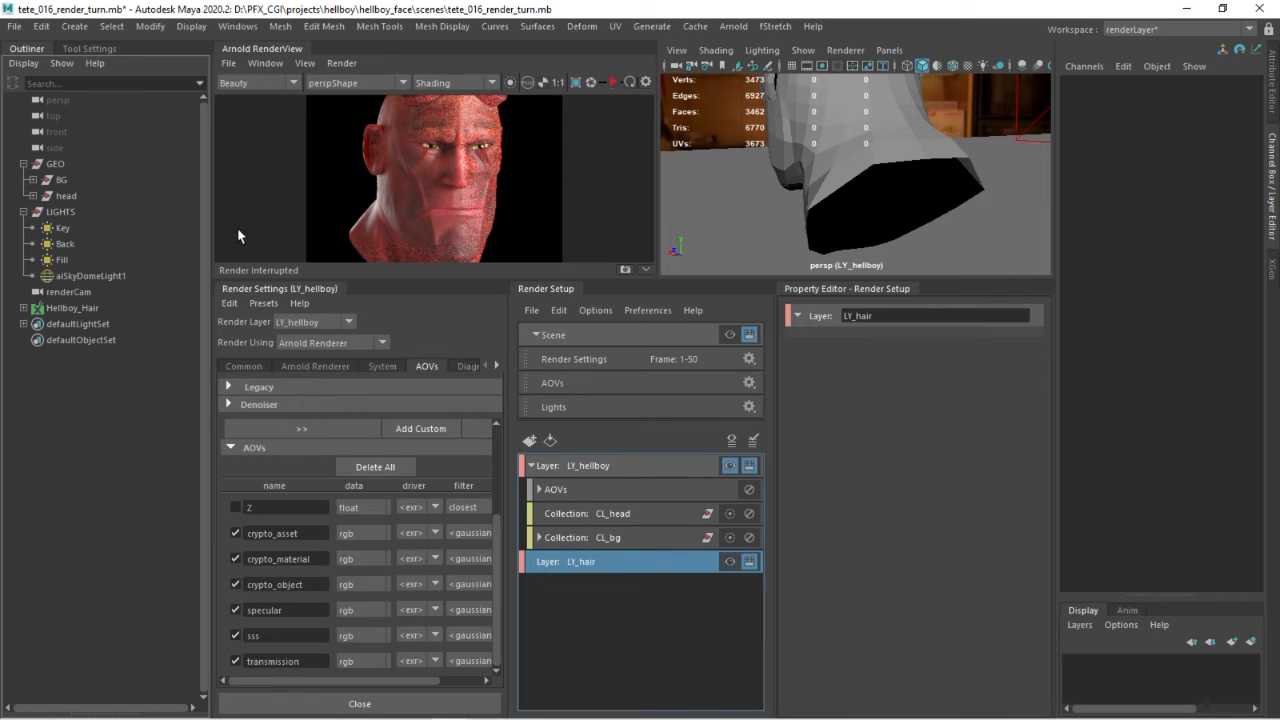
right_click(601, 570)
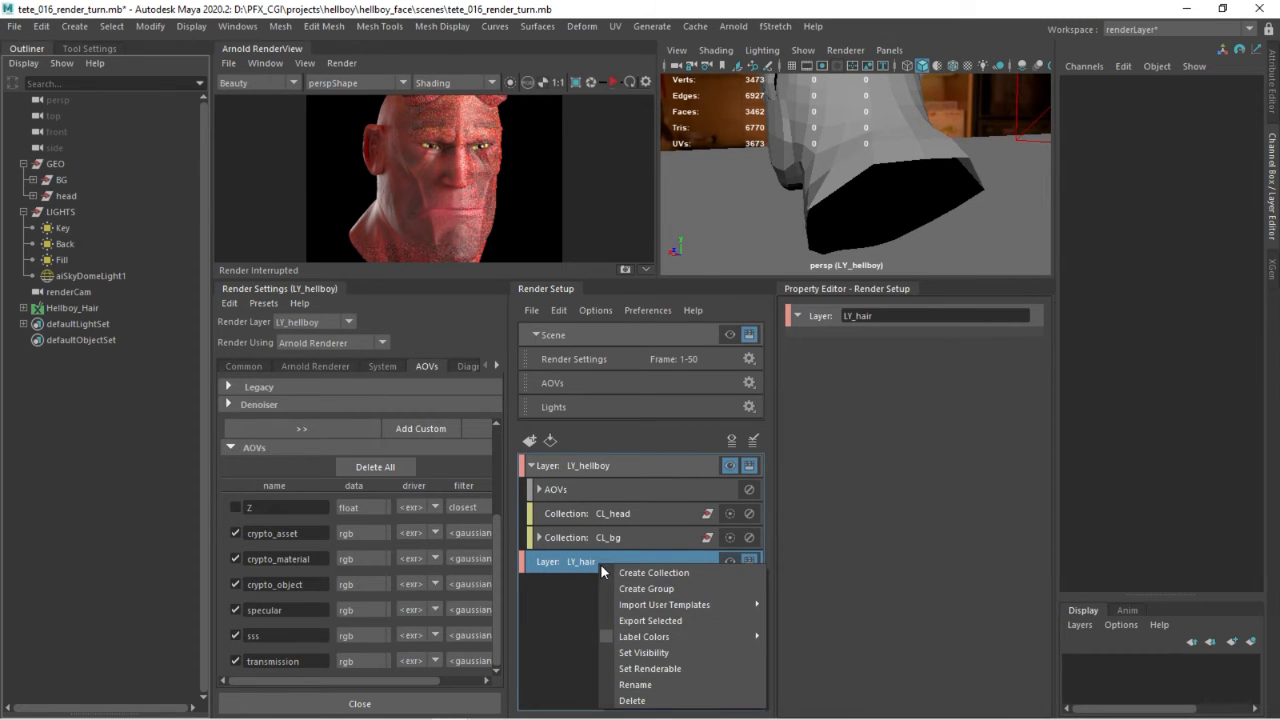
Step: Create a CL1_head collection in LY_hair containing the head geometry
click(685, 572)
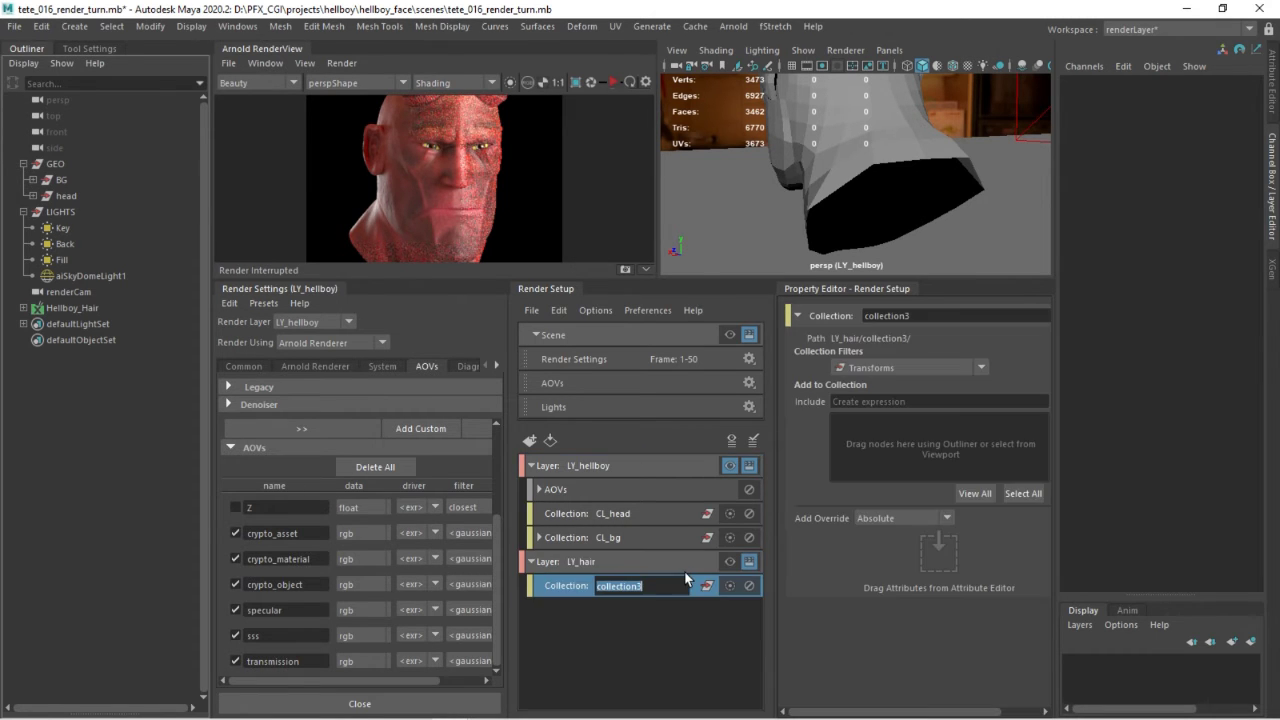
text(CL1_hea)
text(d)
key(Return)
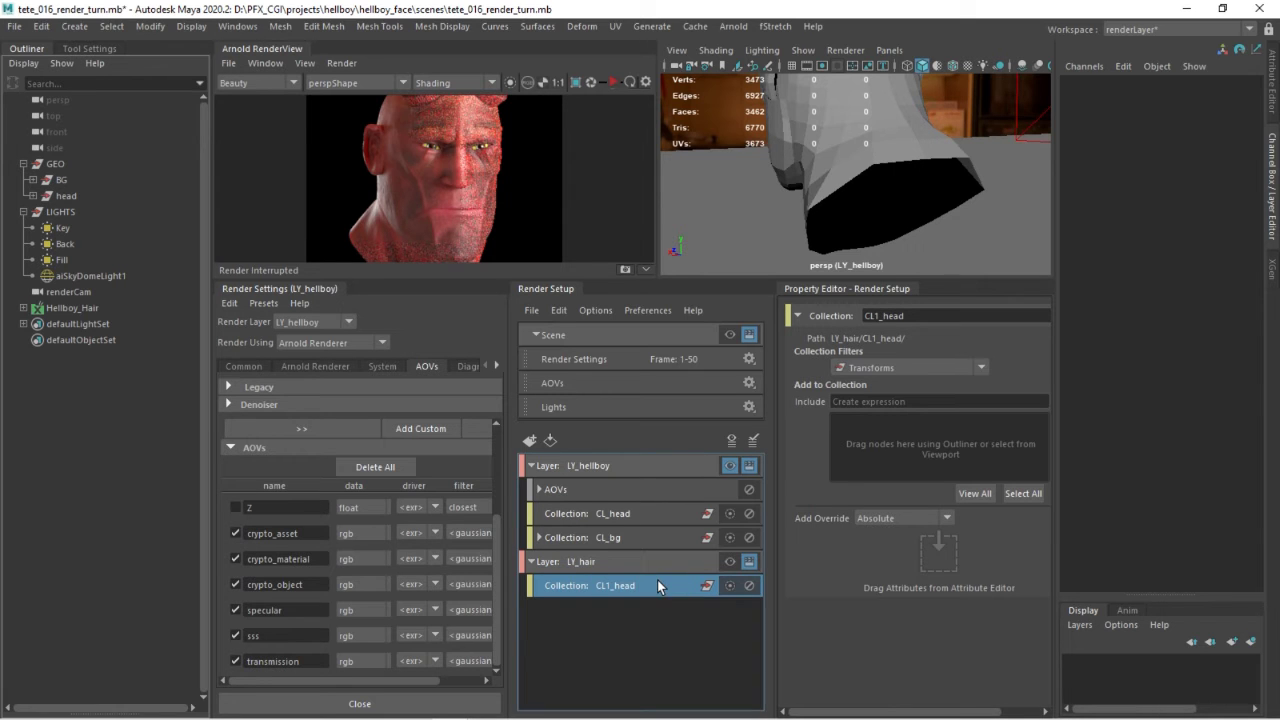
click(70, 196)
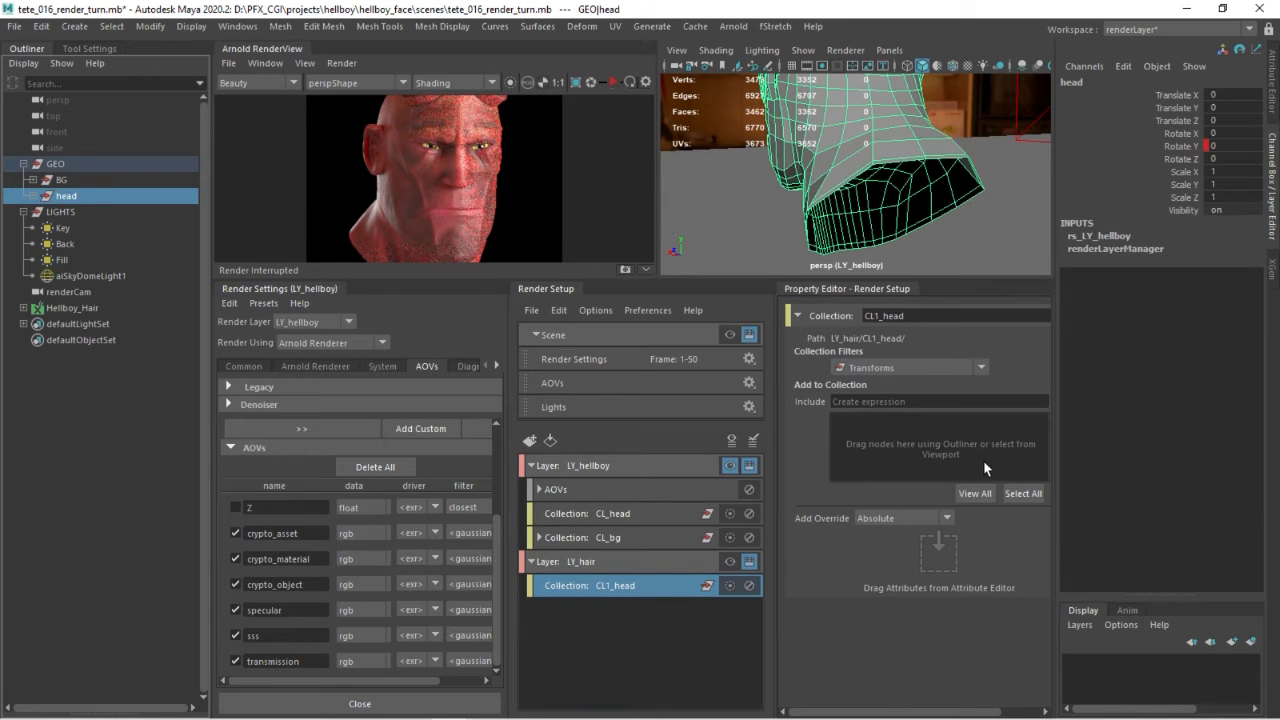
drag(771, 493, 721, 493)
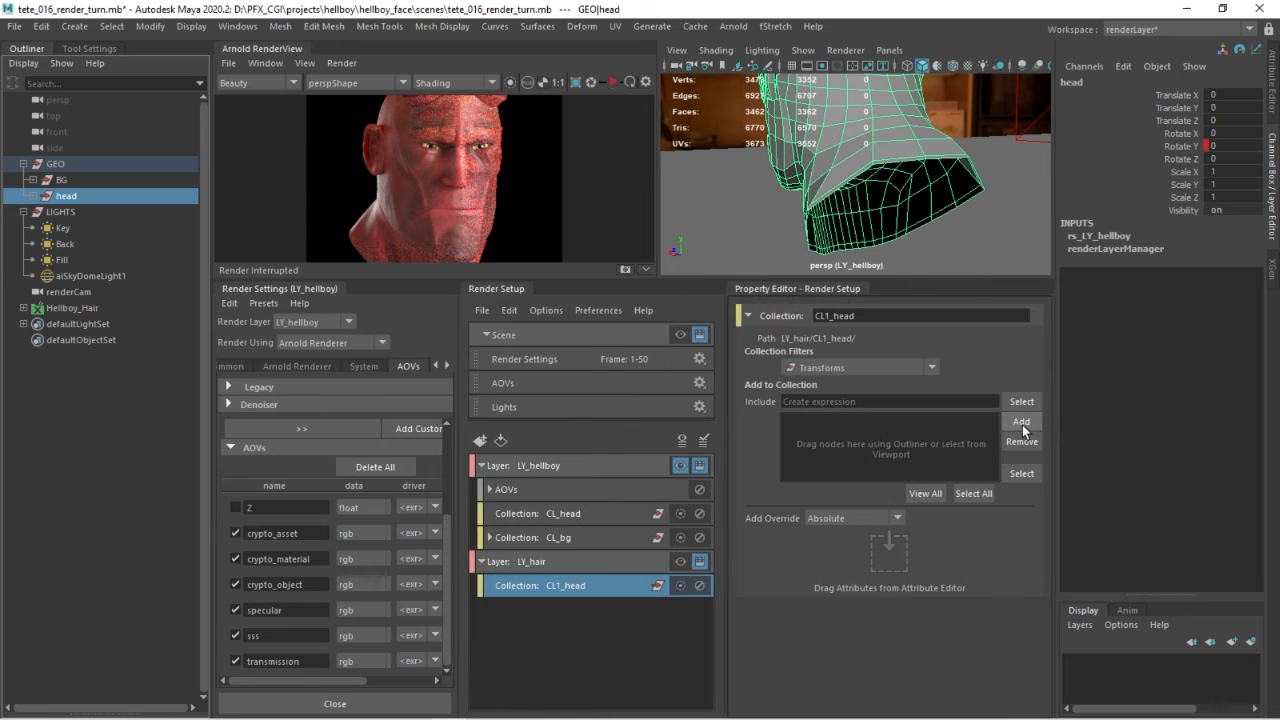
click(1021, 421)
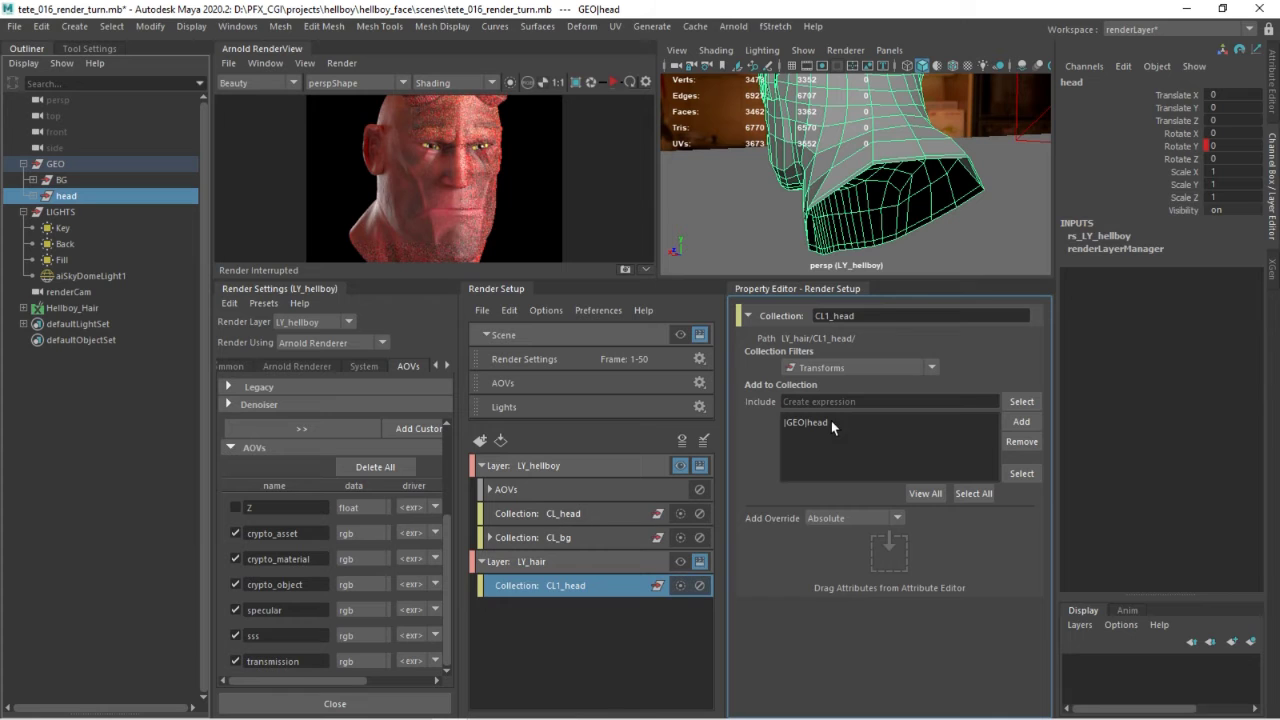
Step: Create a CL1_hair collection and add Hellboy_Hair to it
right_click(575, 588)
click(605, 600)
double_click(575, 610)
text(CL1_ha)
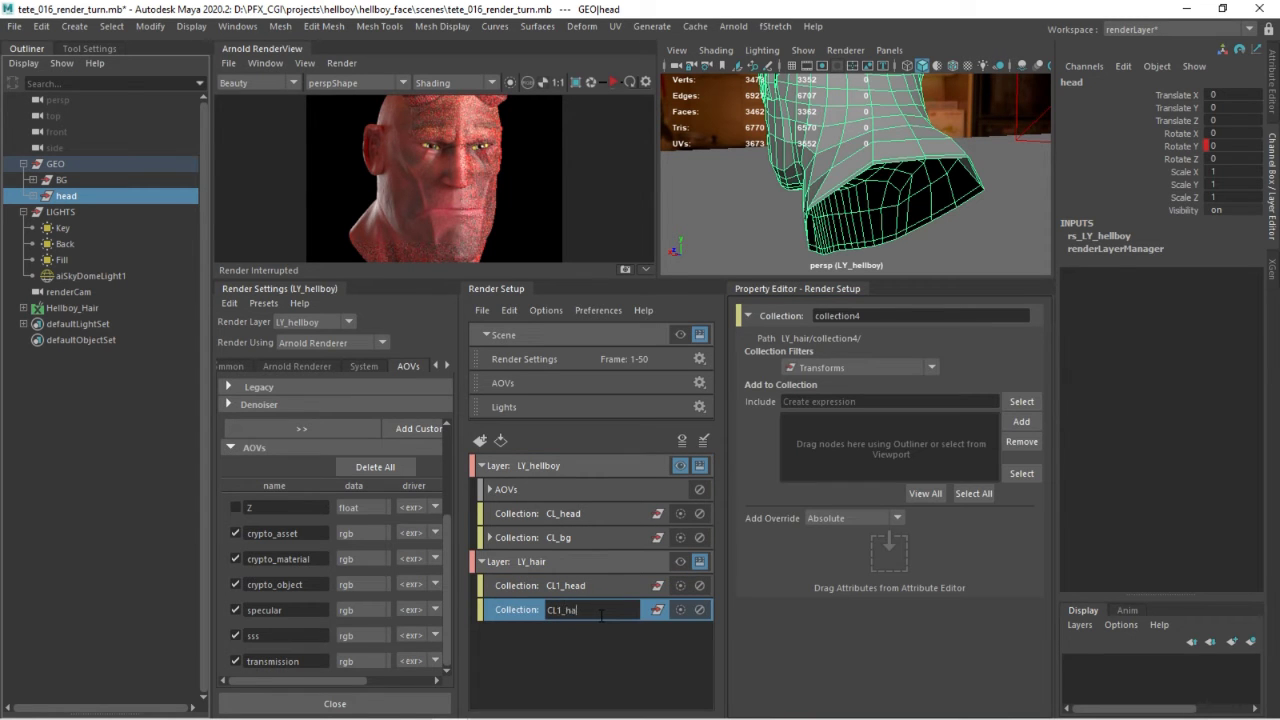
text(ir)
key(Return)
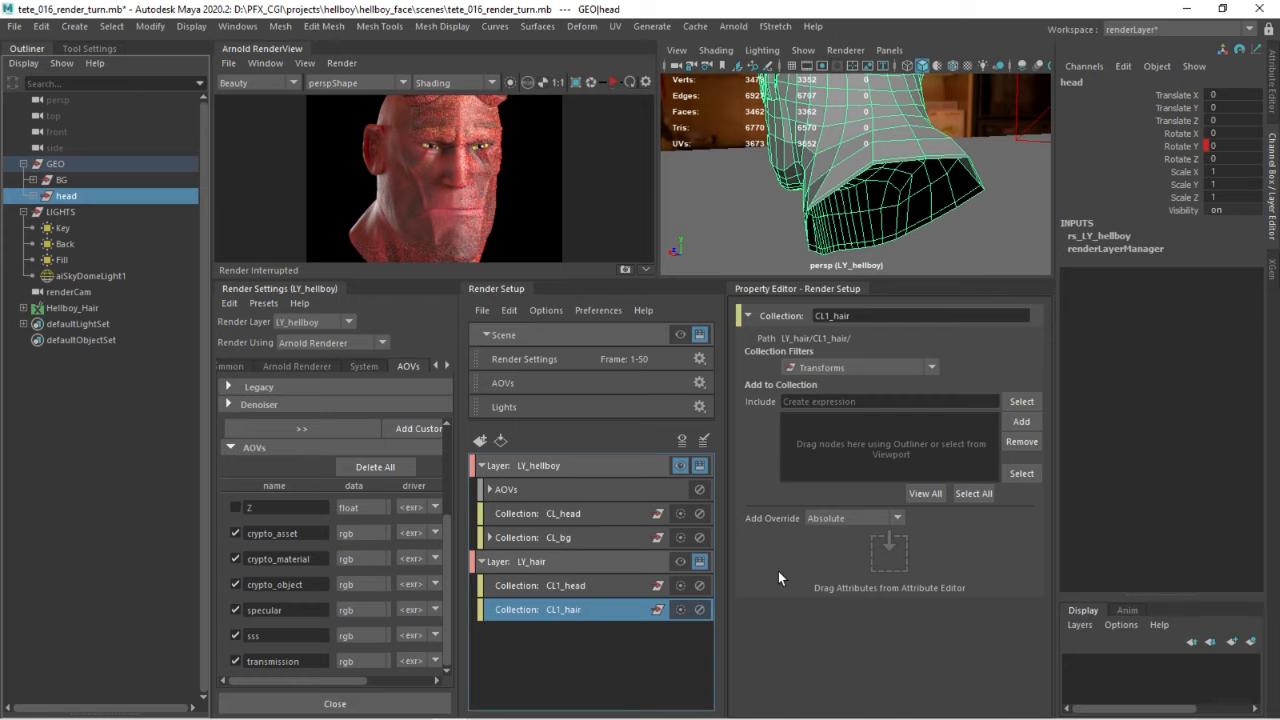
click(78, 309)
click(1021, 421)
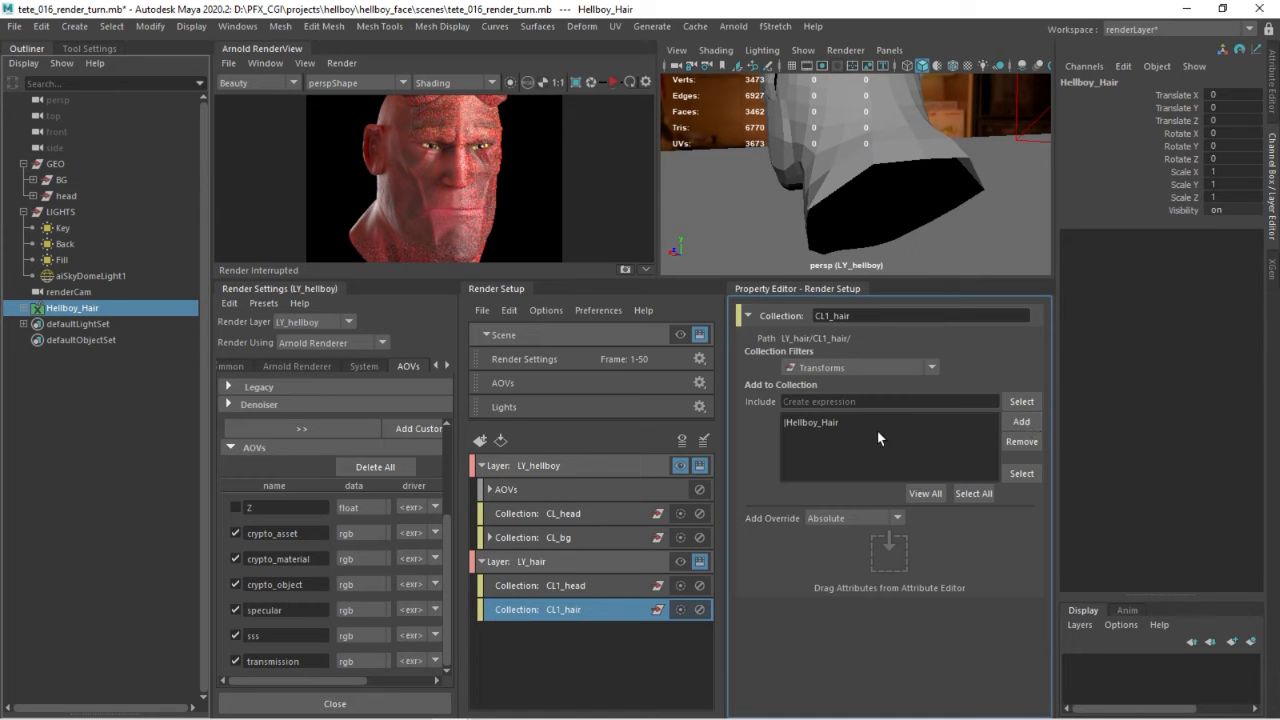
click(566, 585)
Step: Open the Hypershade and select the shd_skin shader node
click(238, 26)
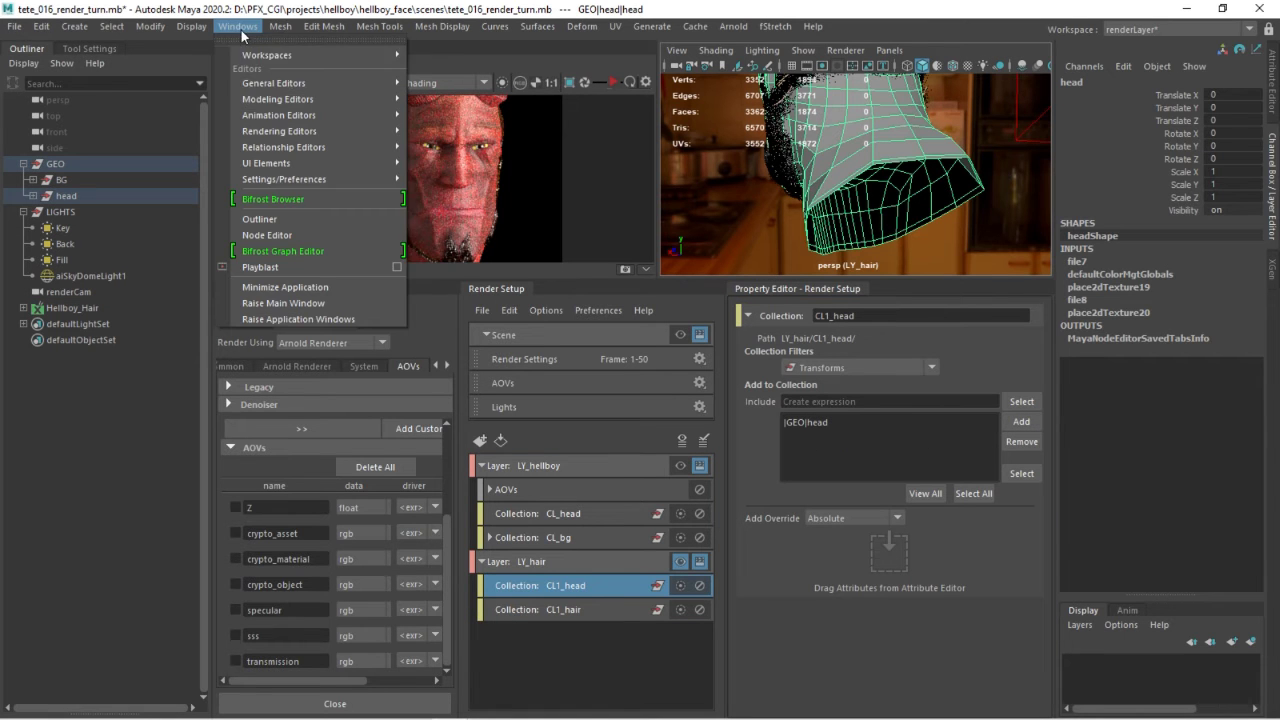
mouse_move(279, 131)
click(470, 164)
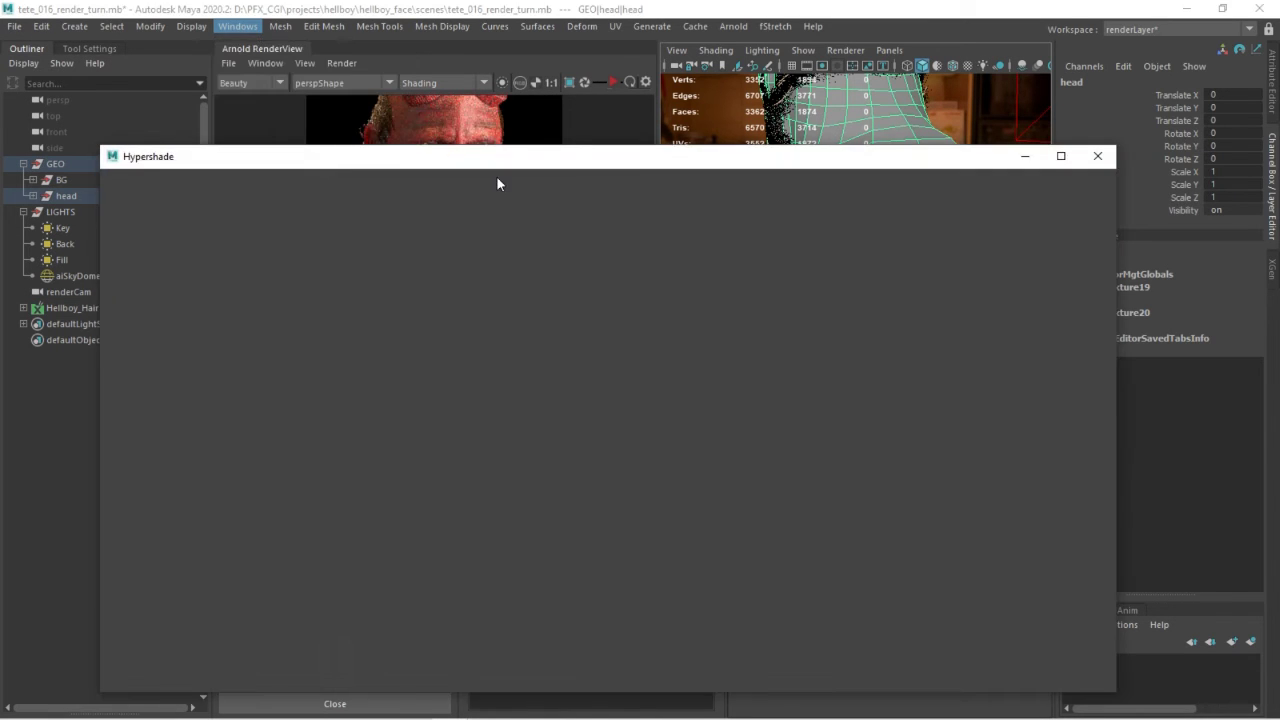
click(616, 398)
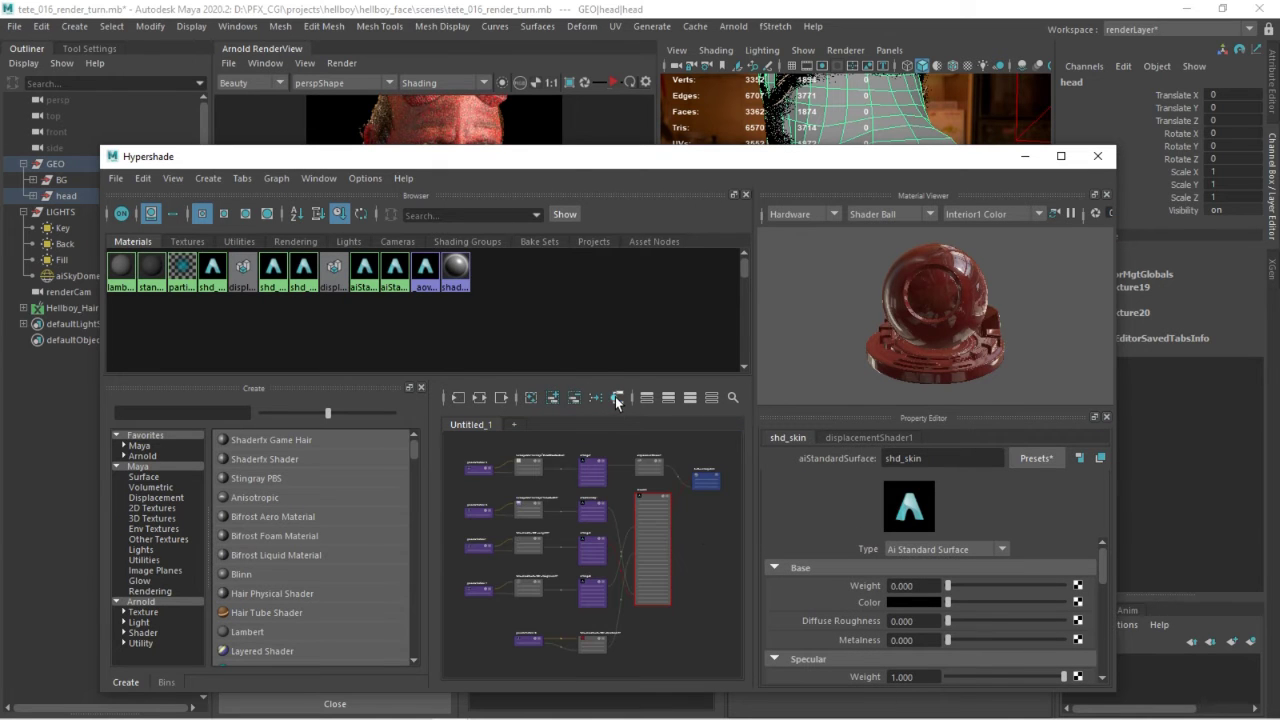
alt+middle_drag(700, 528, 645, 521)
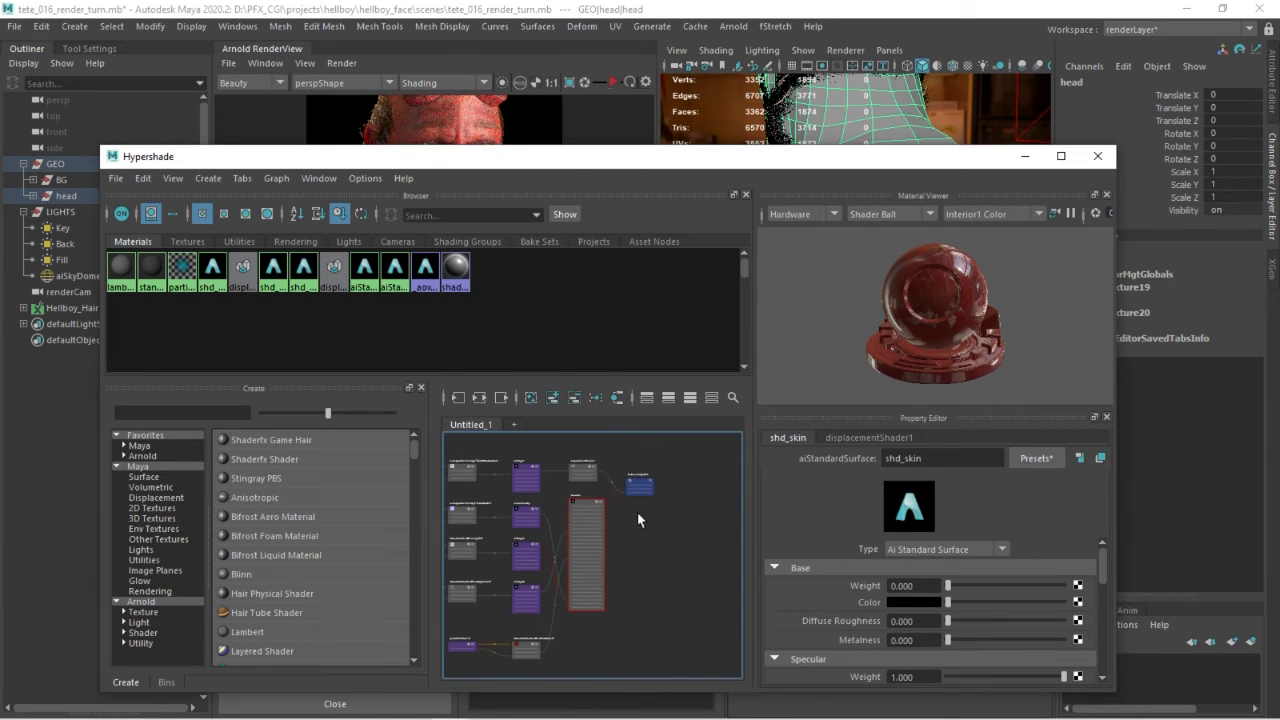
scroll(640, 519, up, 5)
click(532, 505)
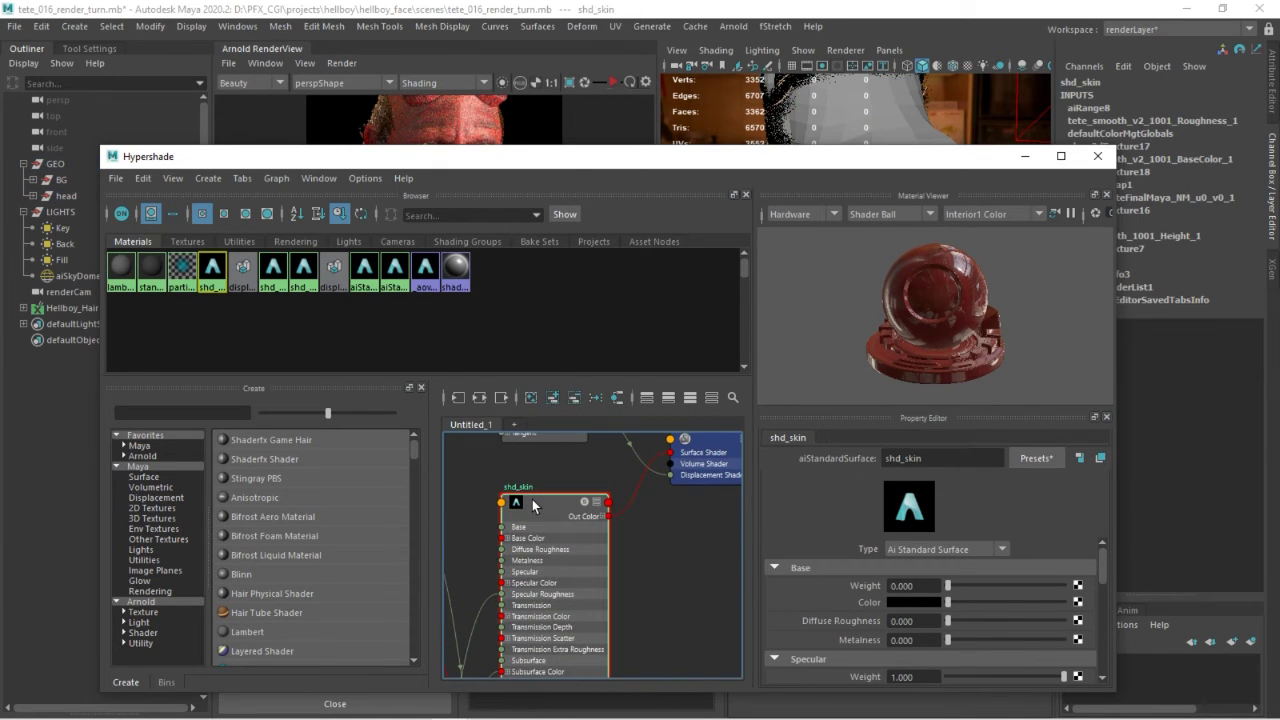
click(1106, 195)
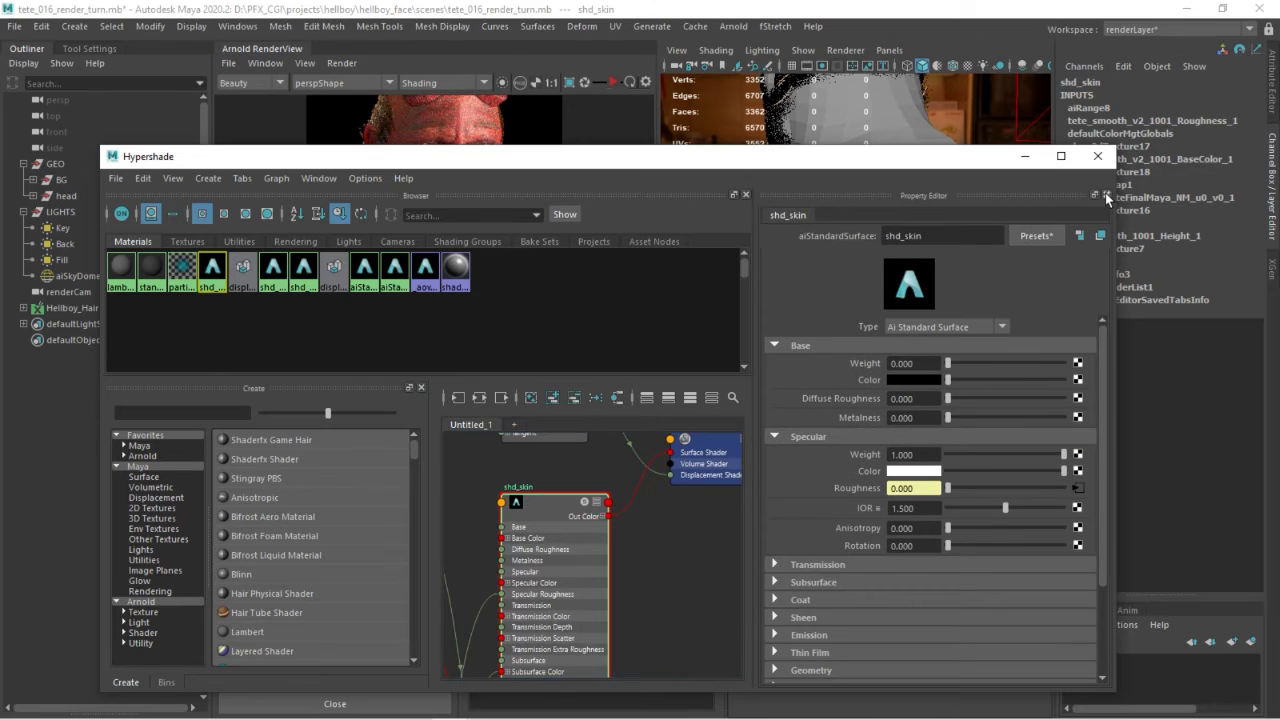
scroll(800, 560, down, 3)
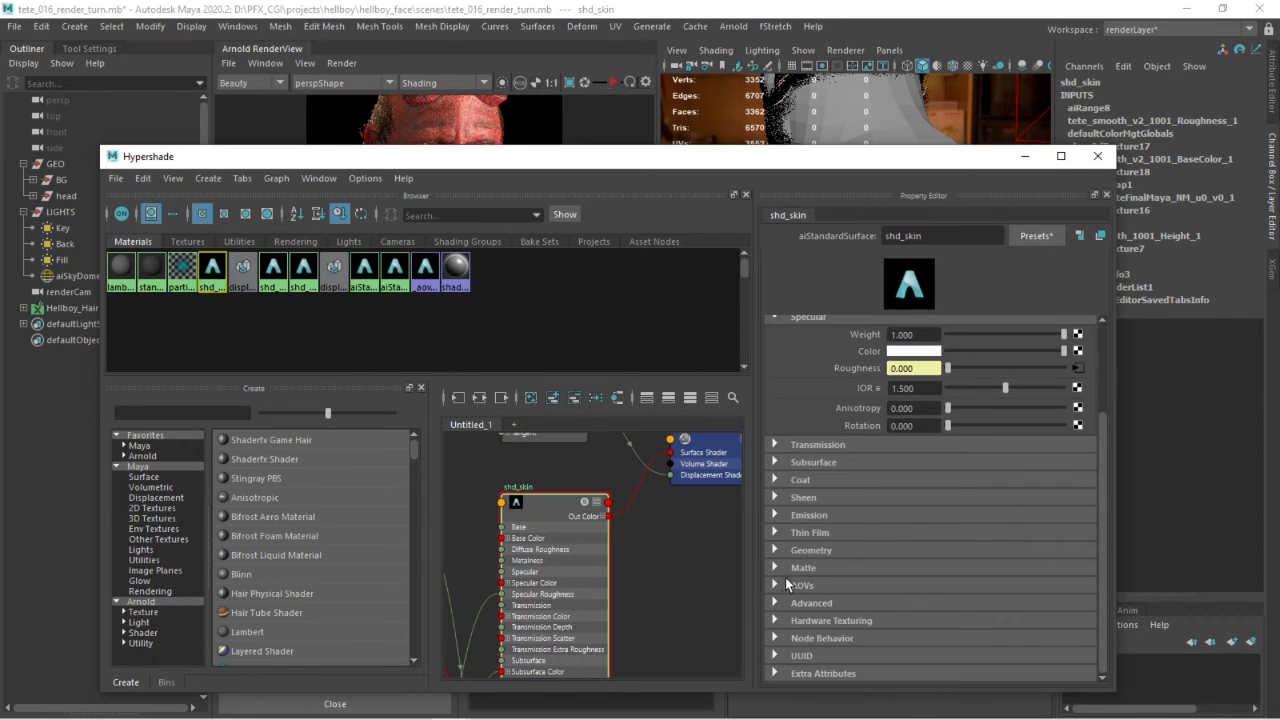
Step: Override shd_skin's Enable Matte to on for the visible layer and restart the render
click(785, 567)
right_click(924, 592)
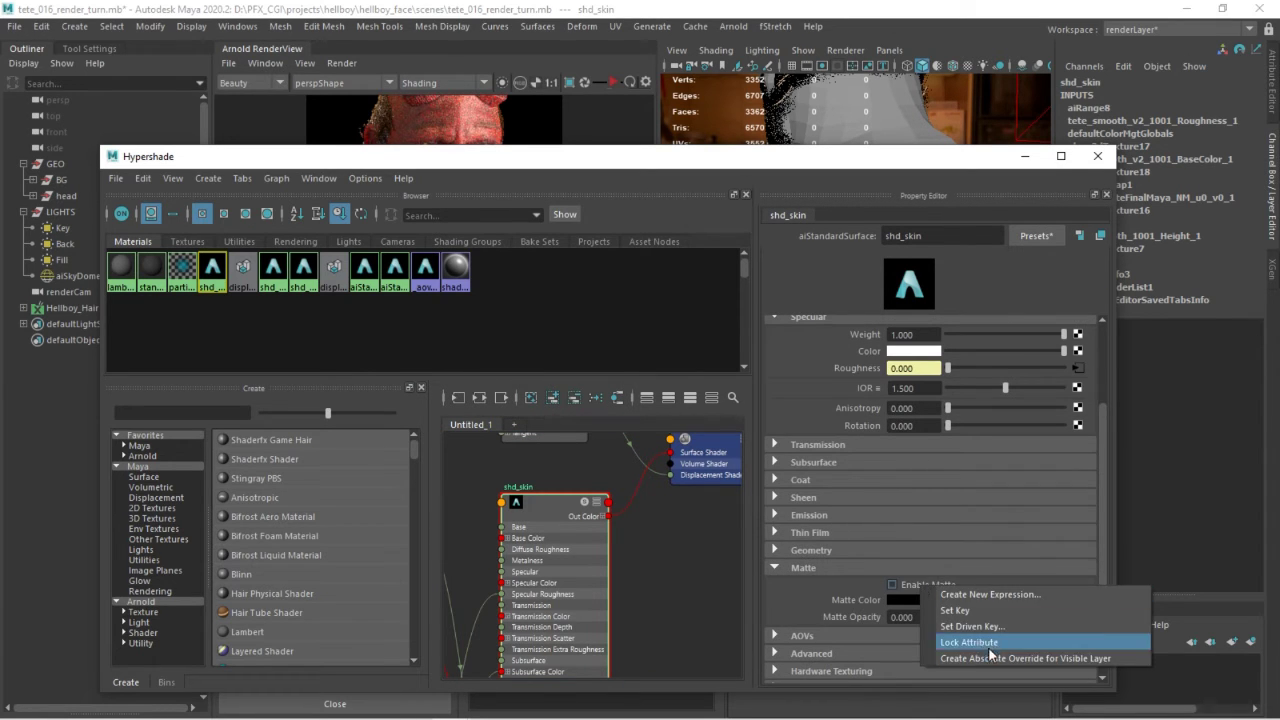
click(990, 657)
click(892, 585)
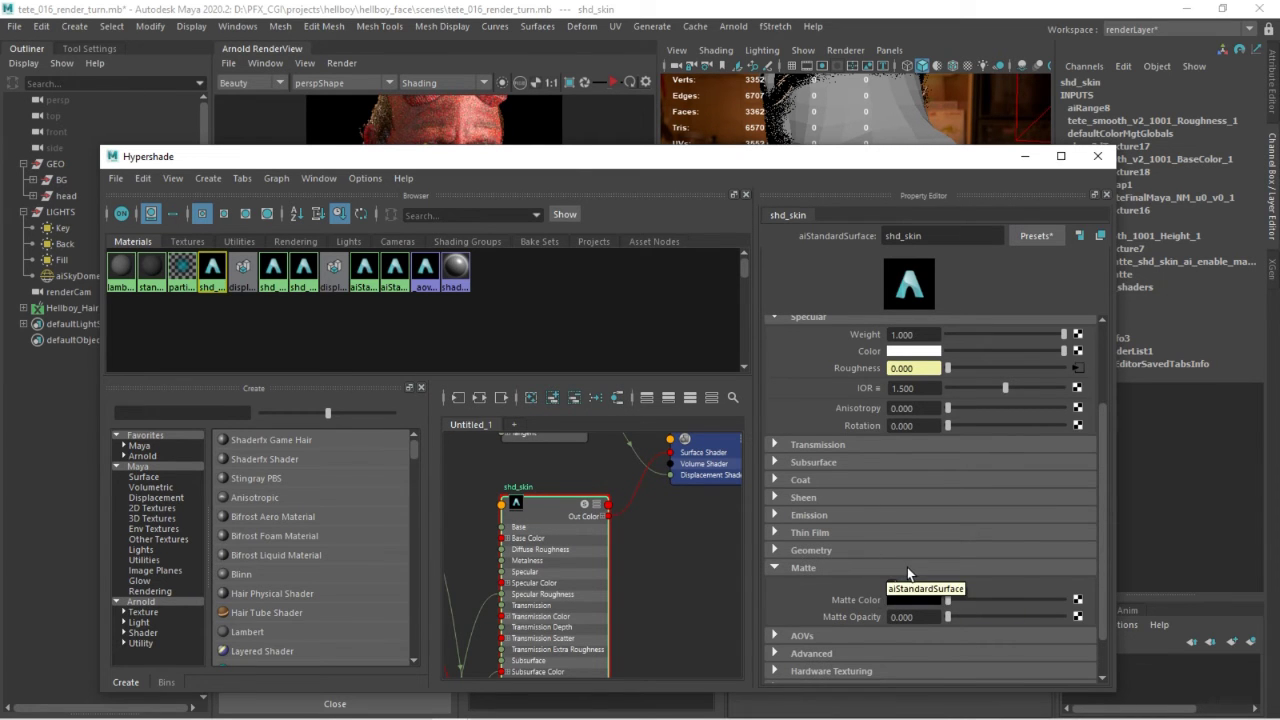
drag(694, 158, 667, 300)
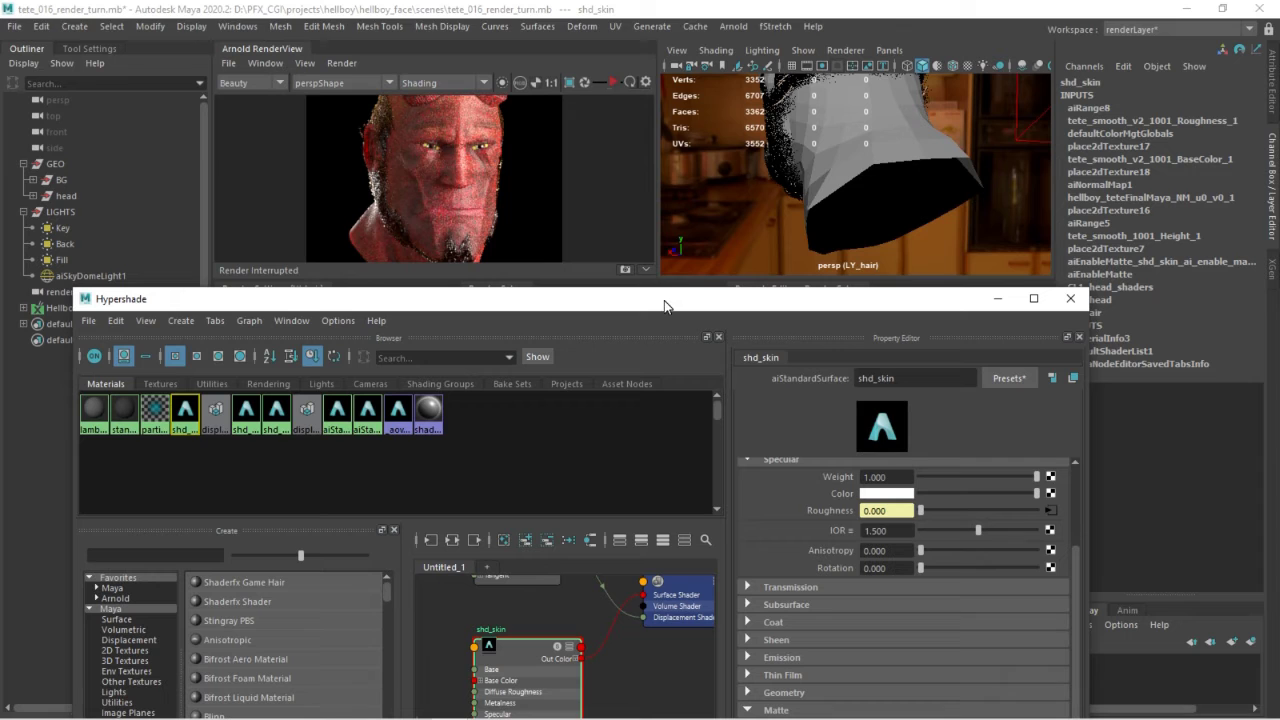
click(628, 82)
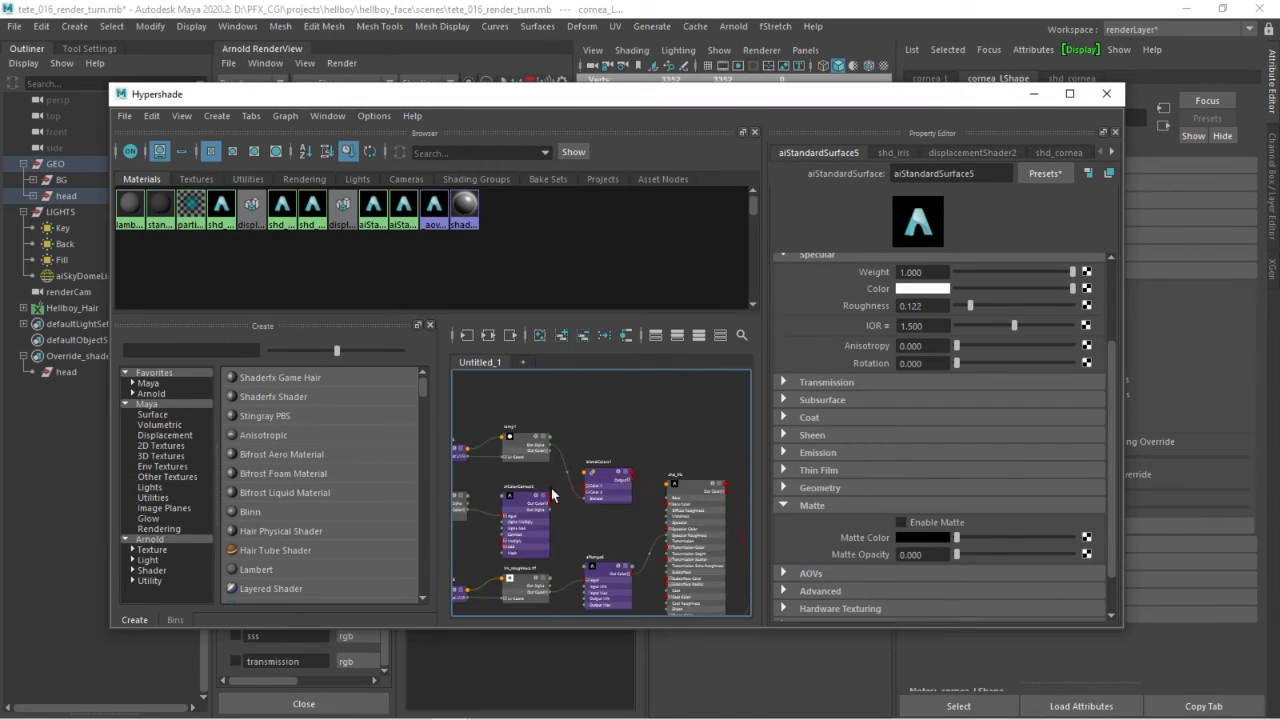
Step: Tidy the Hypershade graph layout and select the shader nodes
click(429, 326)
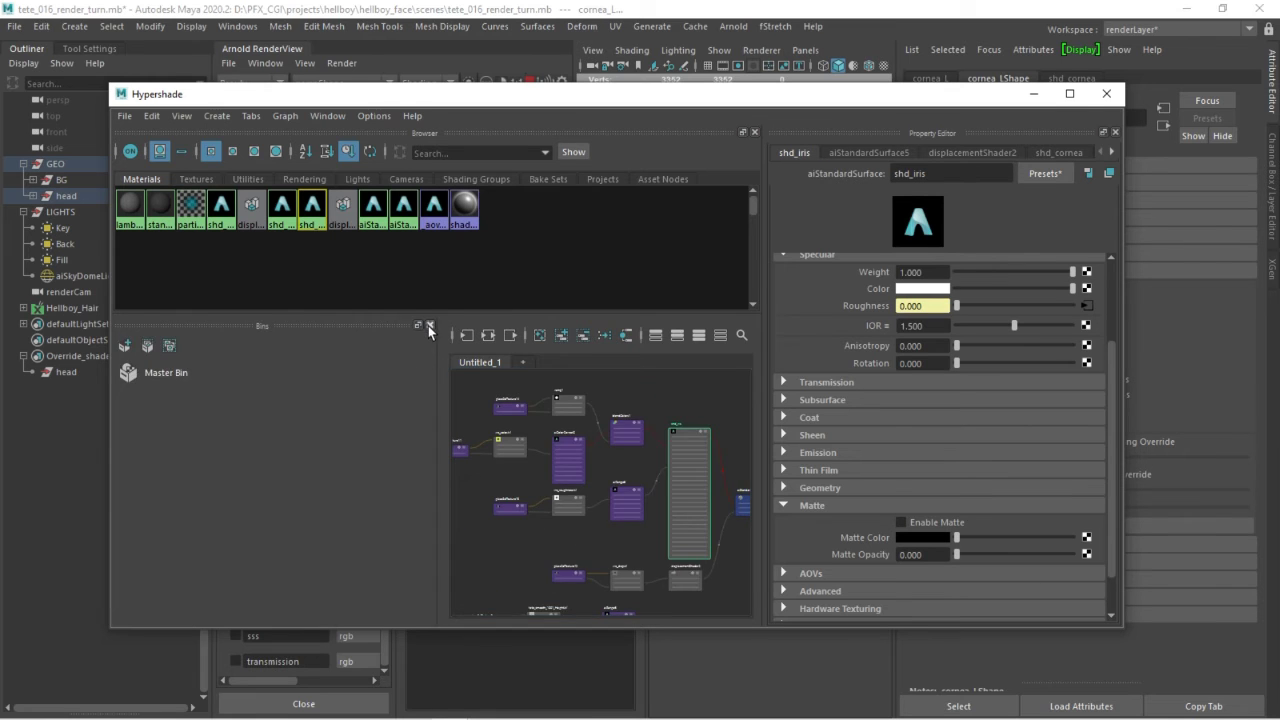
click(428, 326)
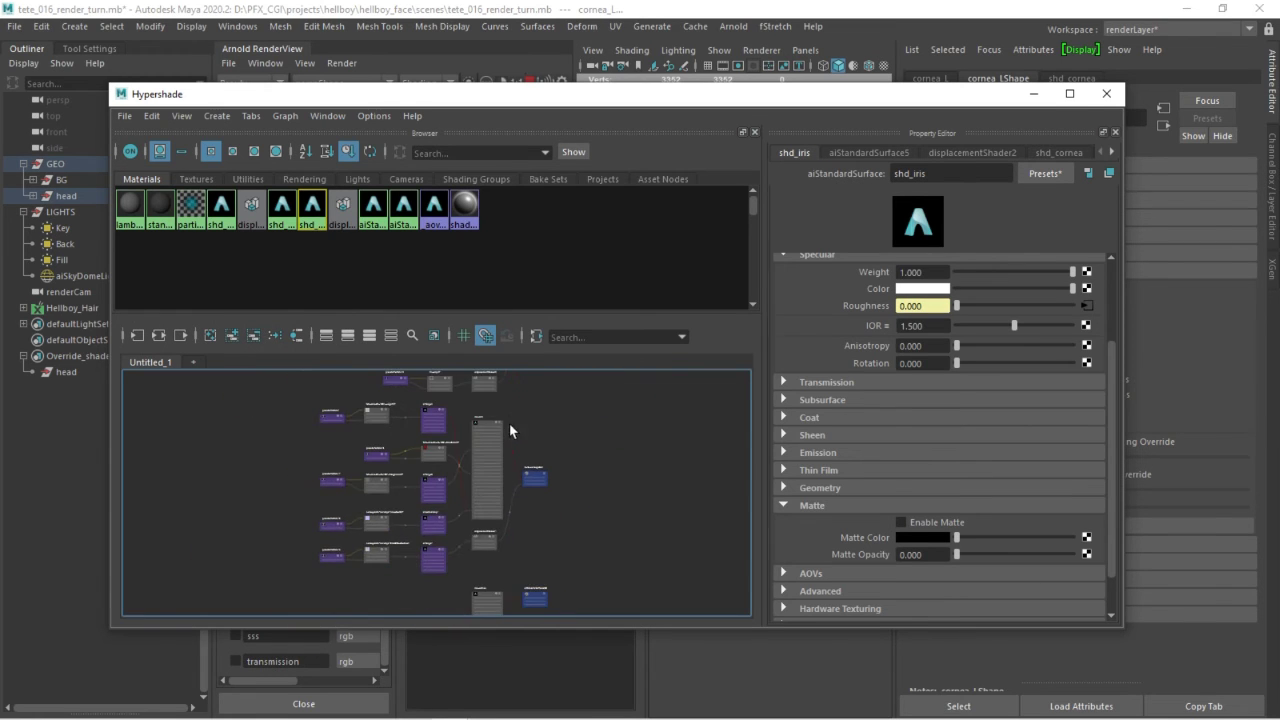
drag(509, 430, 503, 487)
click(503, 487)
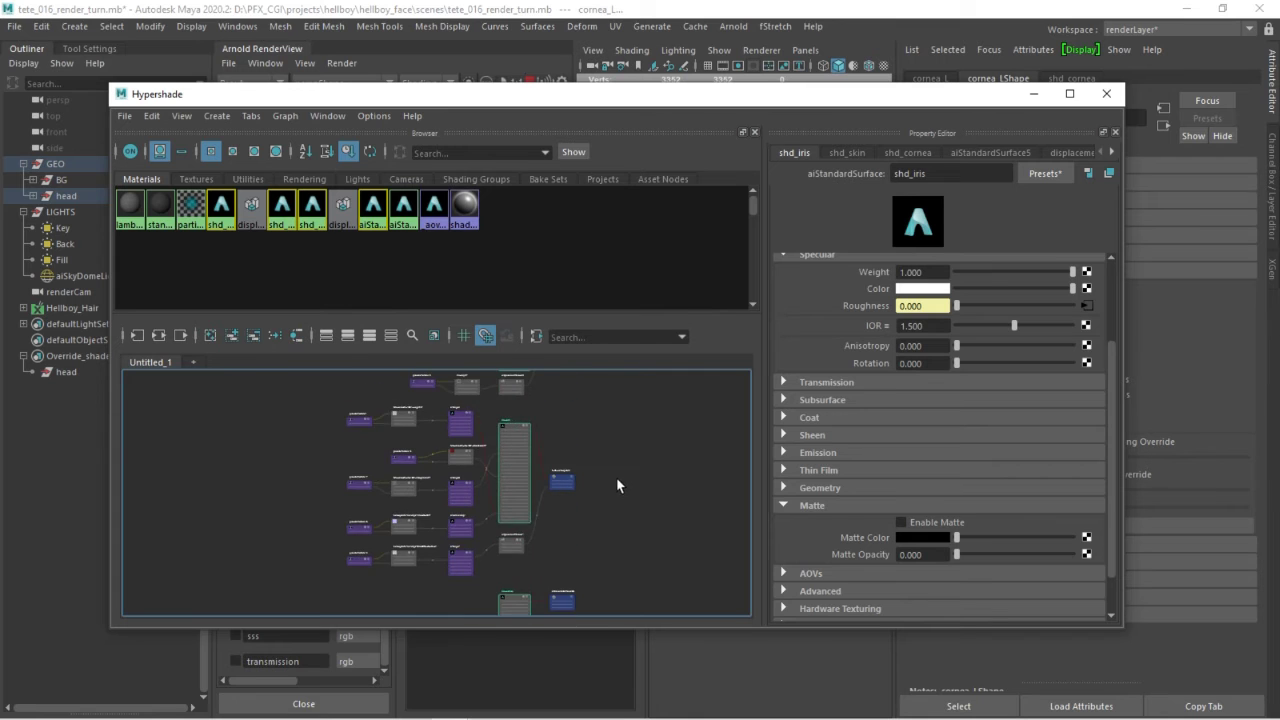
scroll(580, 540, down, 5)
scroll(494, 514, up, 1)
scroll(550, 515, up, 3)
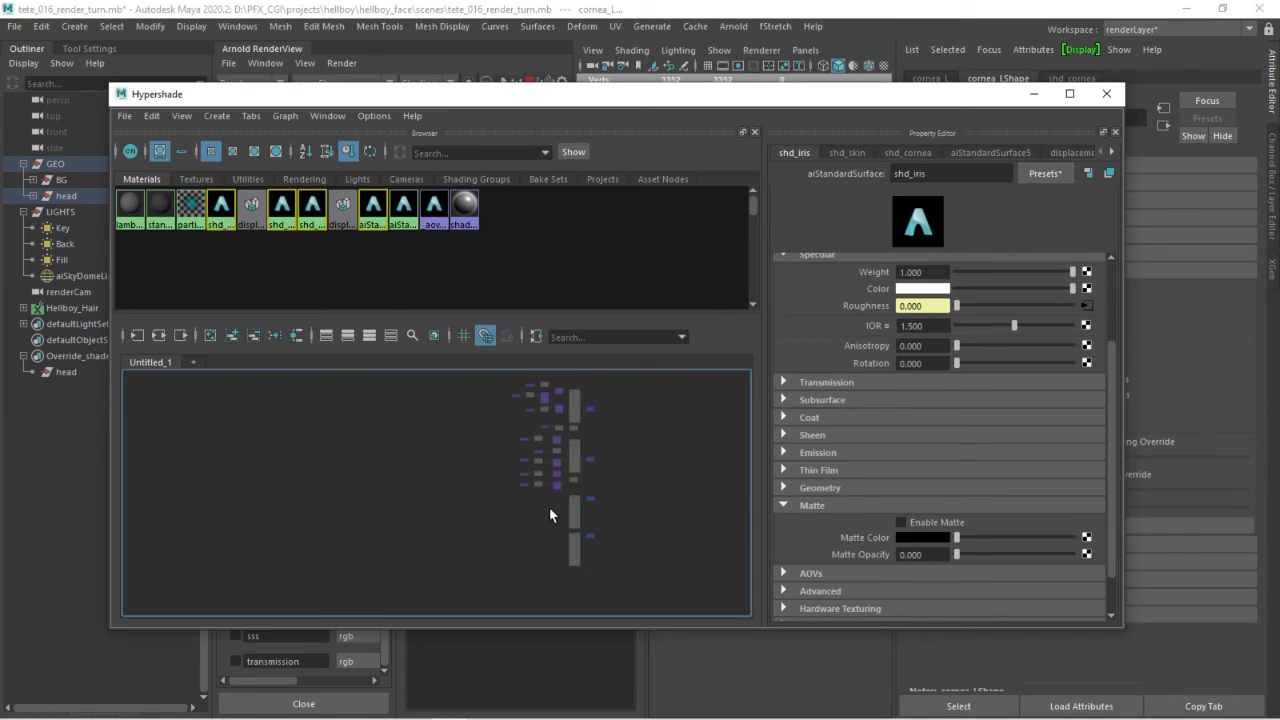
drag(605, 95, 674, 109)
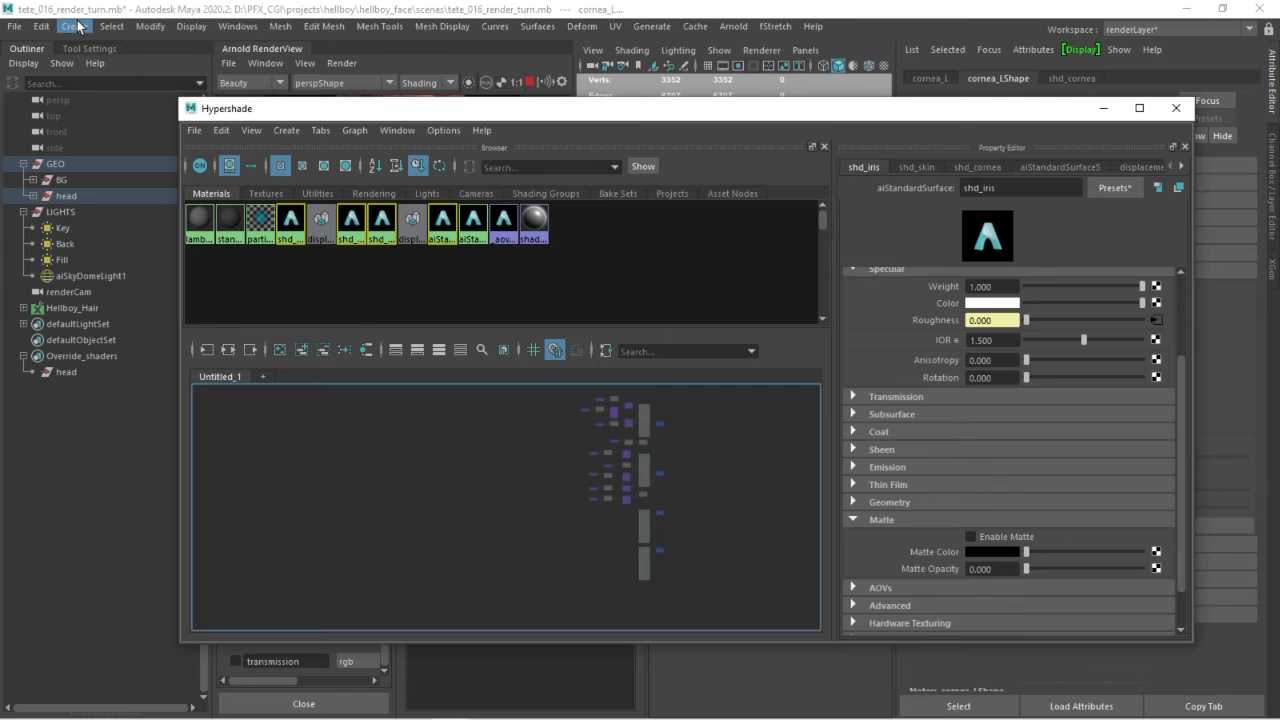
Step: Create set1 from the selection and remove the meshes, leaving only shaders
click(75, 26)
mouse_move(149, 325)
click(290, 371)
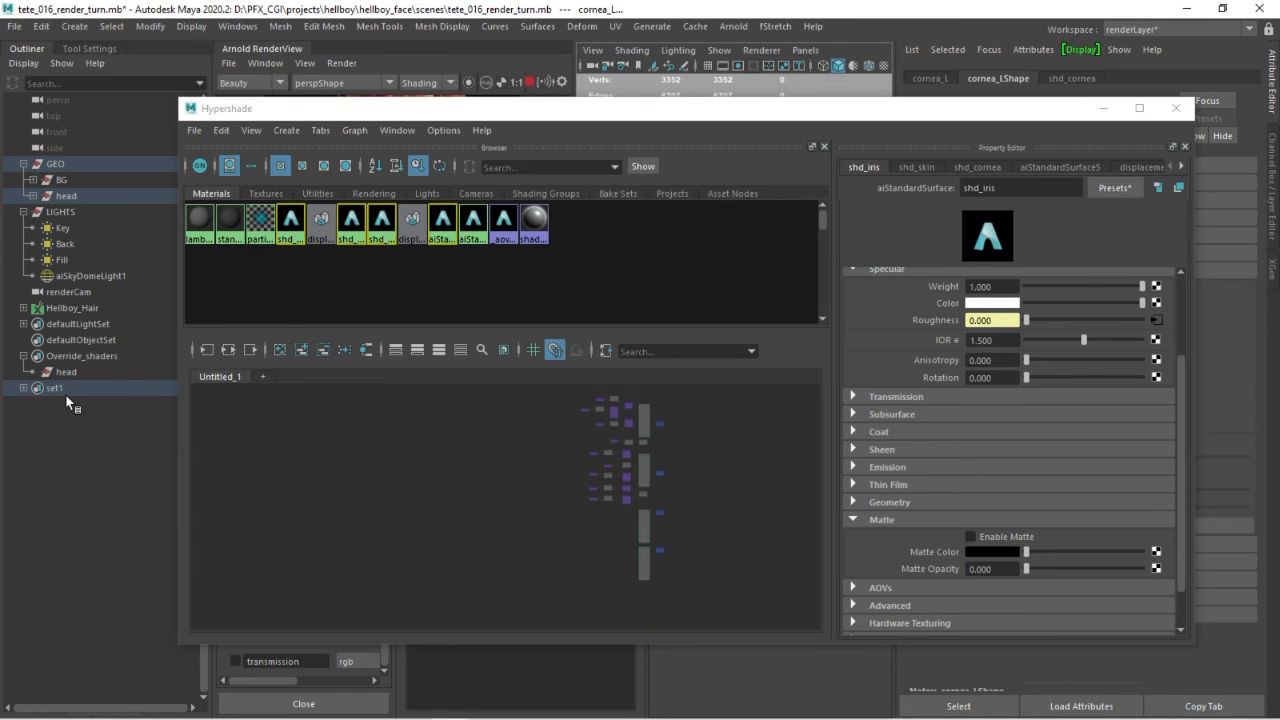
click(23, 387)
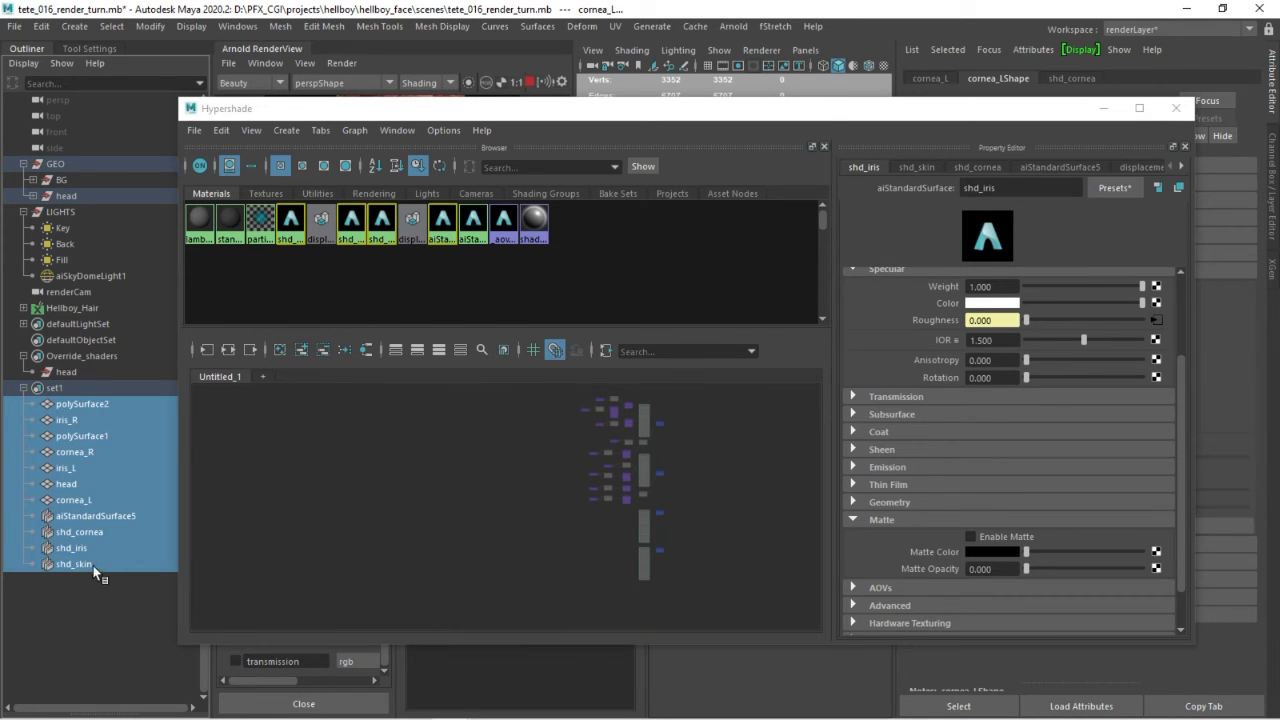
click(77, 504)
right_click(78, 404)
click(105, 431)
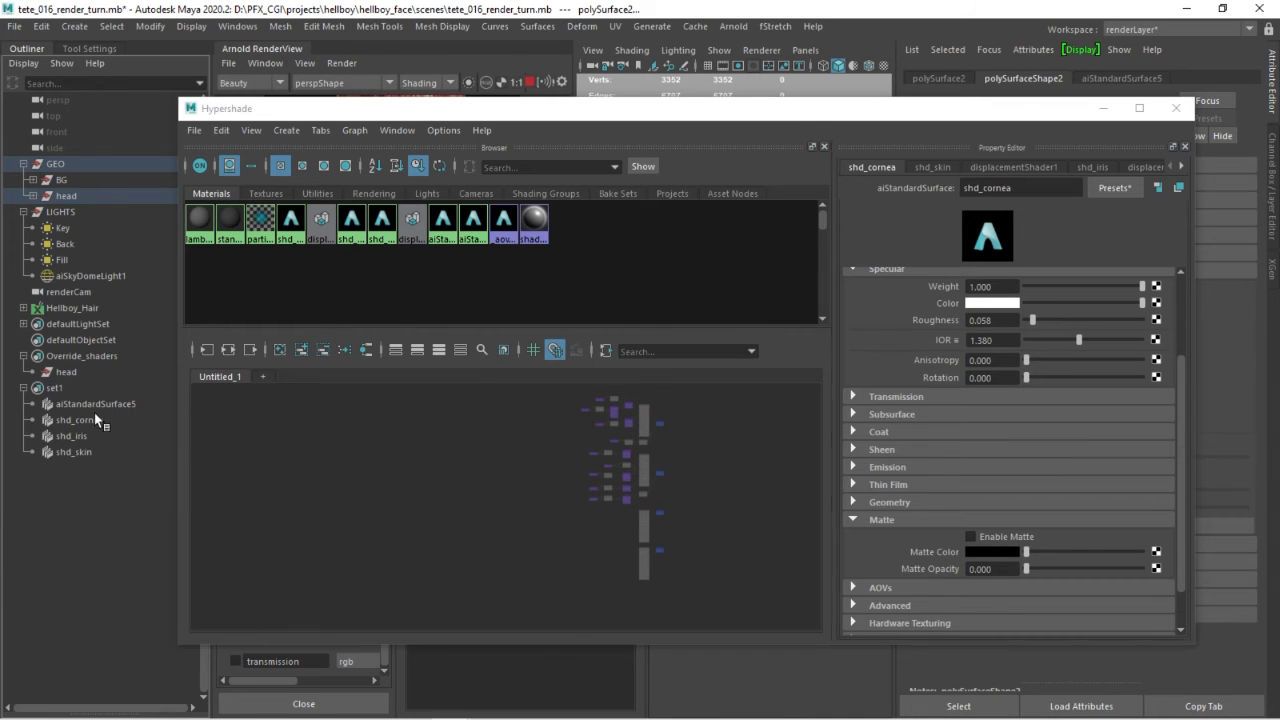
Step: Delete the old Override_shaders set and rename set1 to override_shaders
click(77, 356)
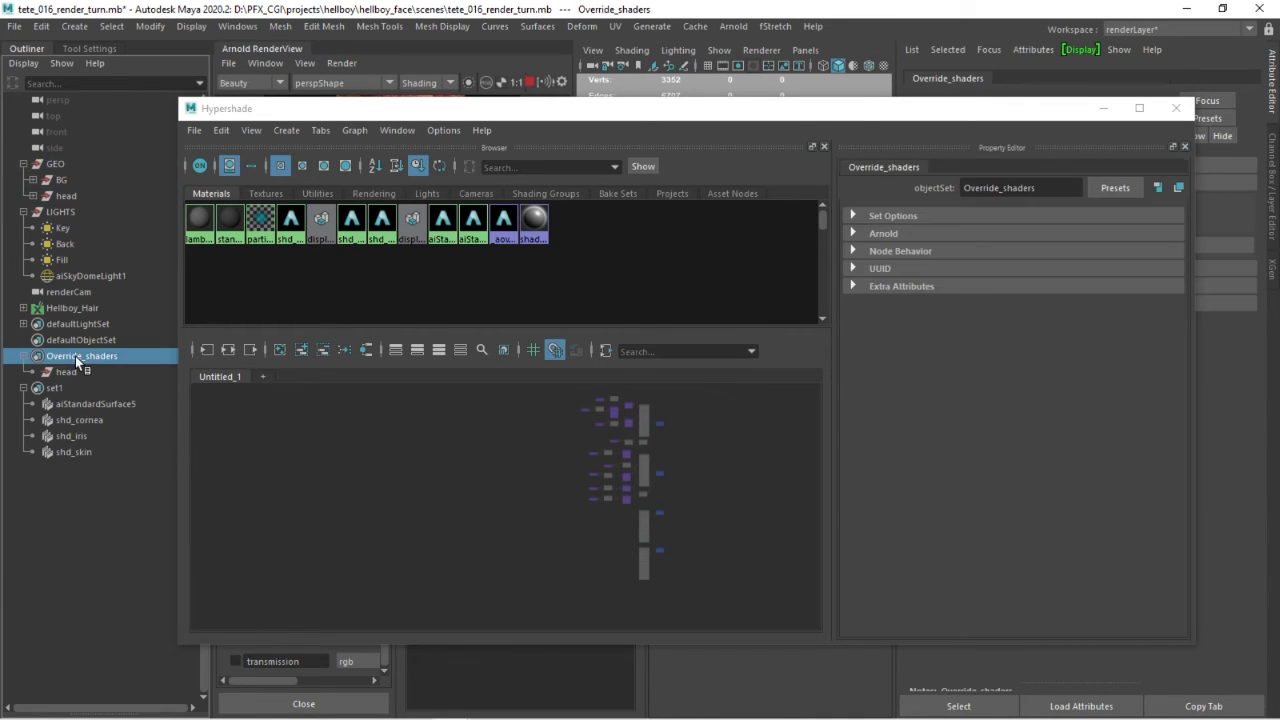
key(Delete)
click(64, 356)
double_click(64, 356)
text(o)
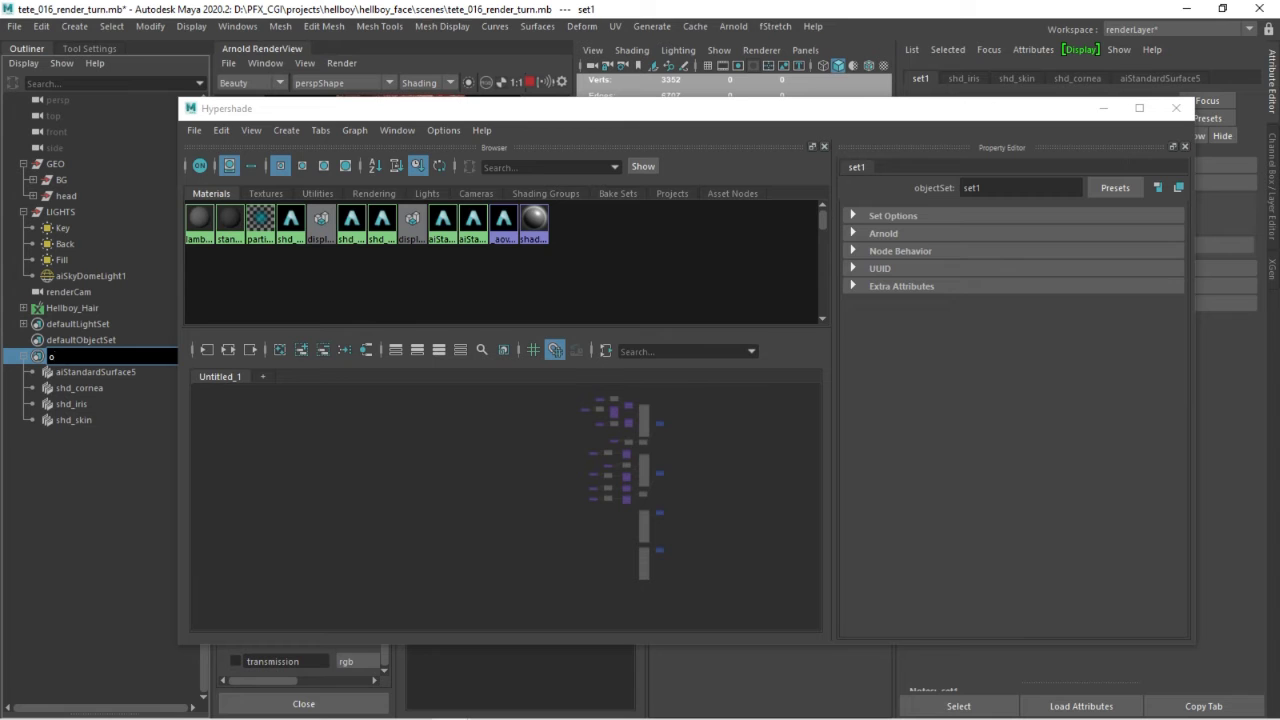
text(verride_shade)
text(rs)
key(Return)
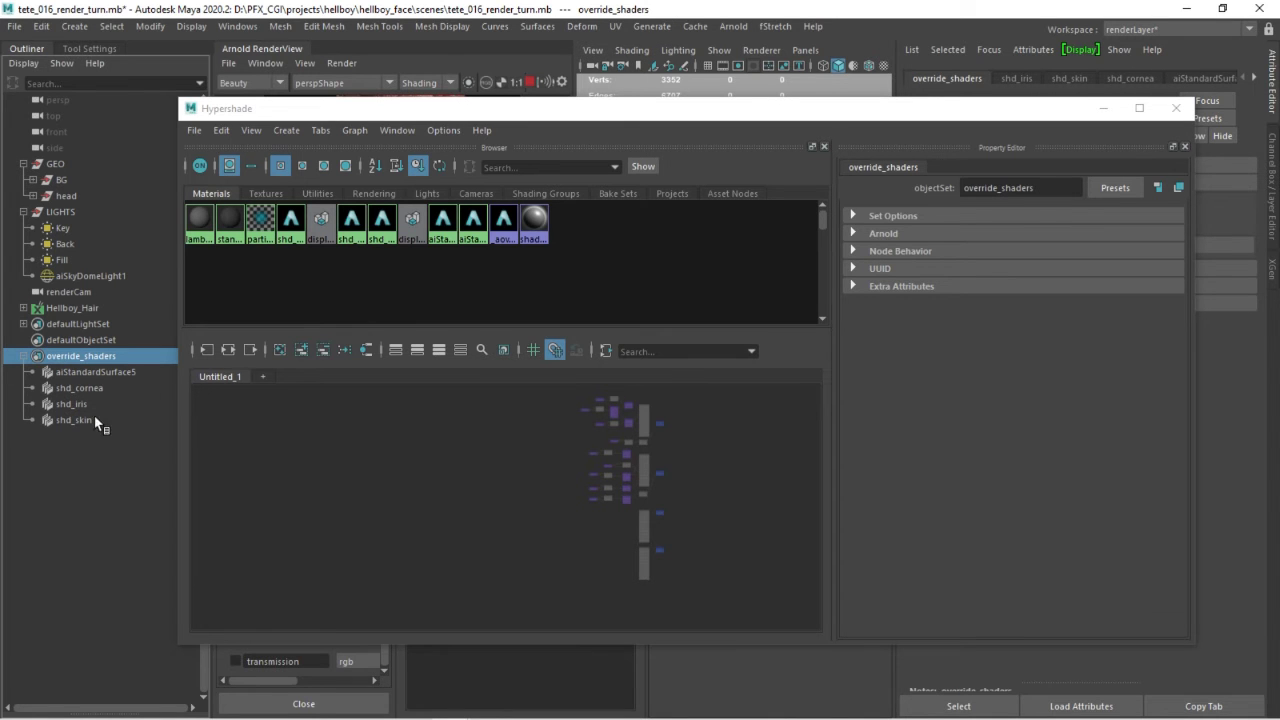
click(93, 372)
click(82, 356)
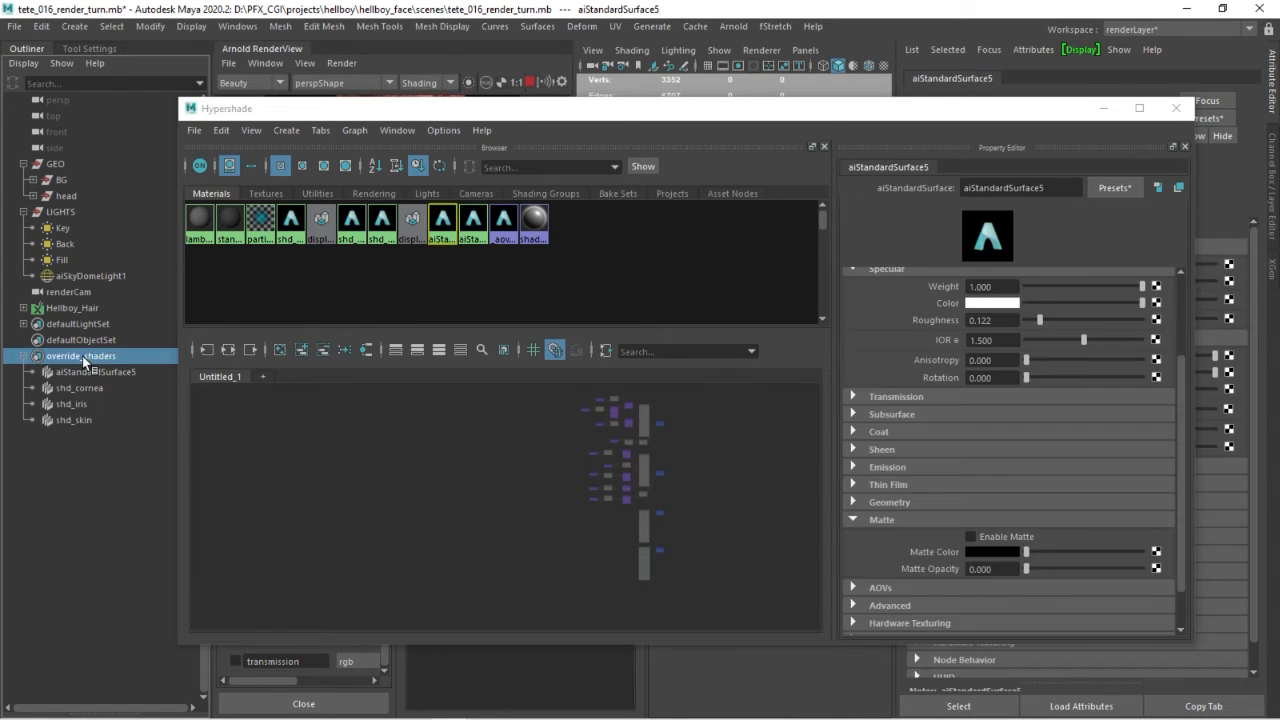
click(1176, 108)
Step: Add the aiEnableMatte Arnold attribute to the override_shaders set
click(1060, 223)
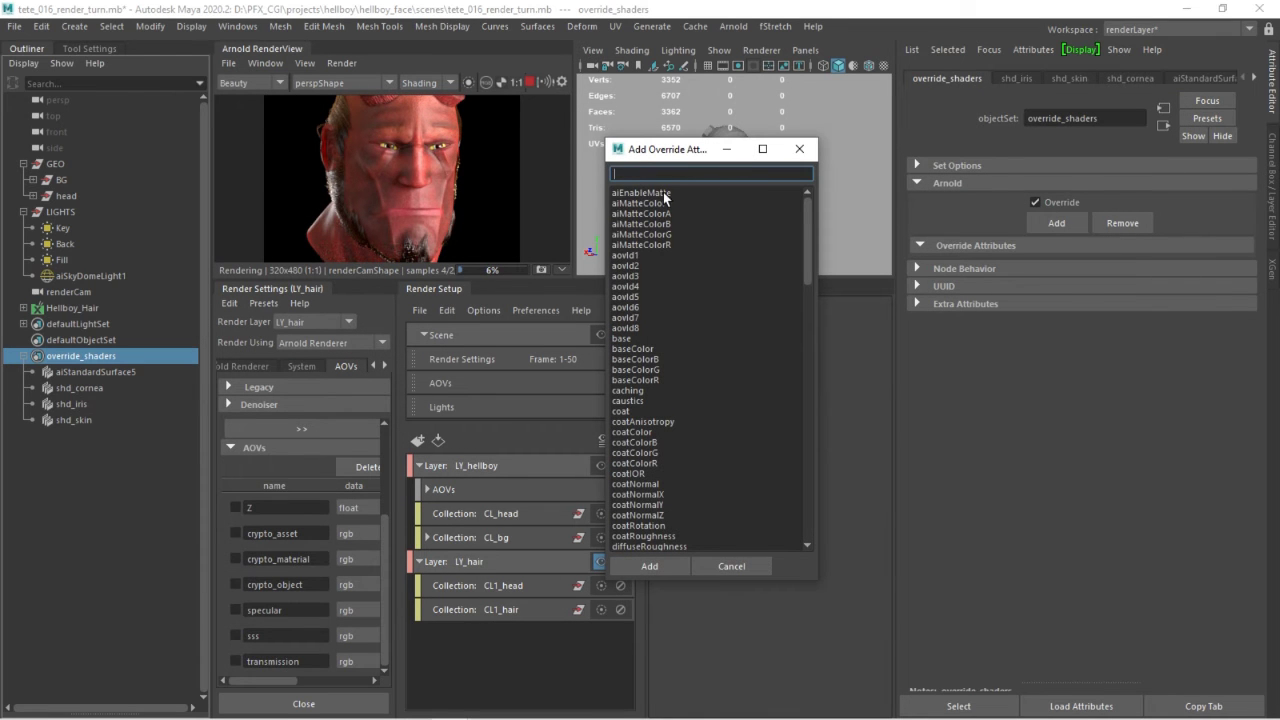
text(aiM)
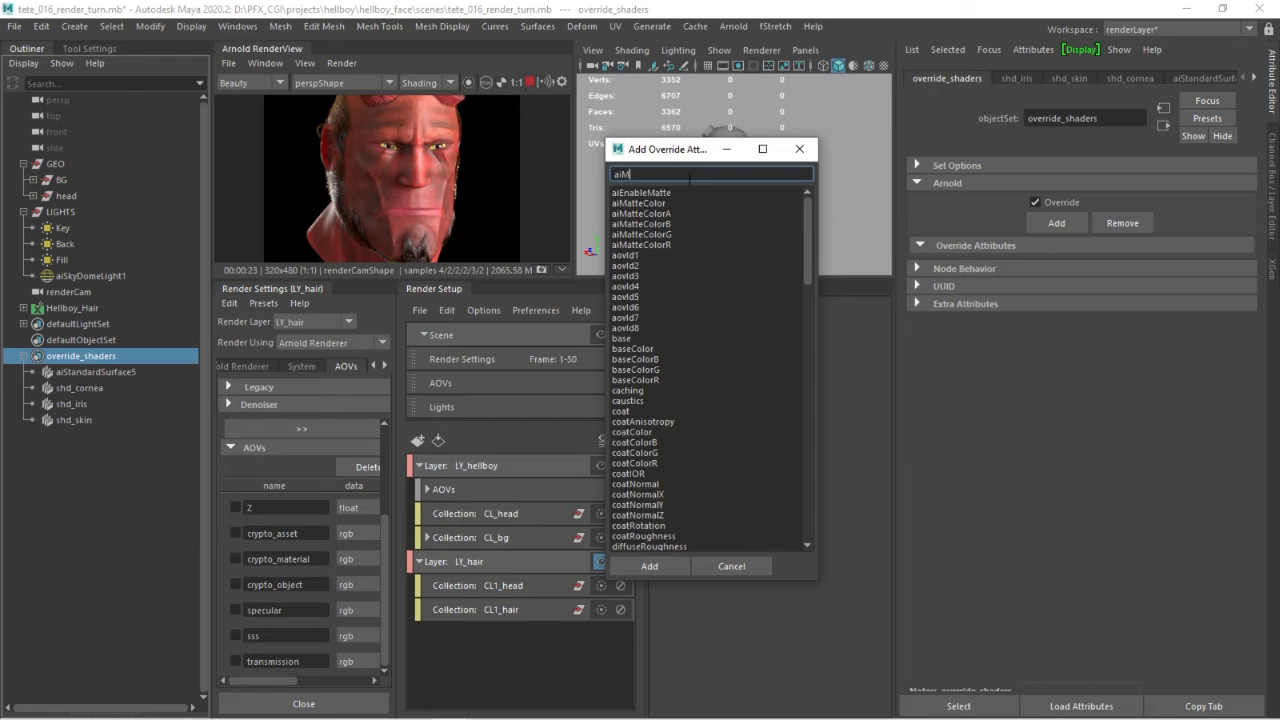
click(651, 565)
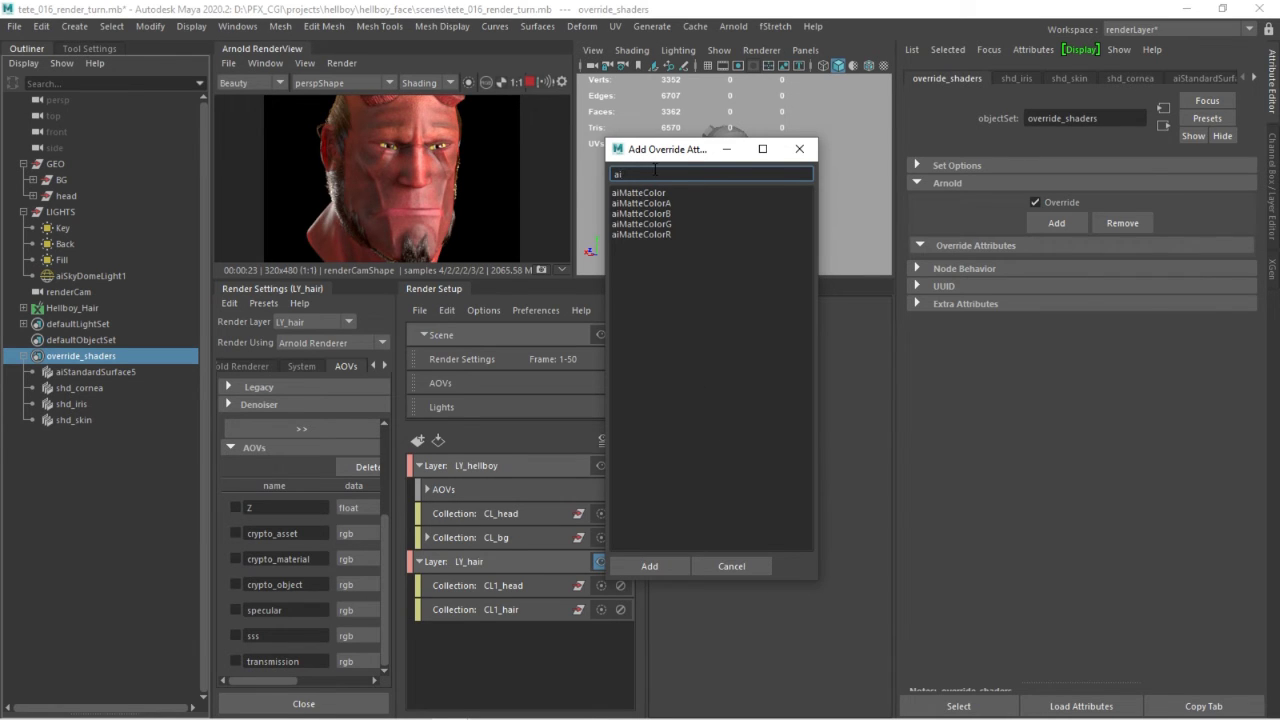
key(Return)
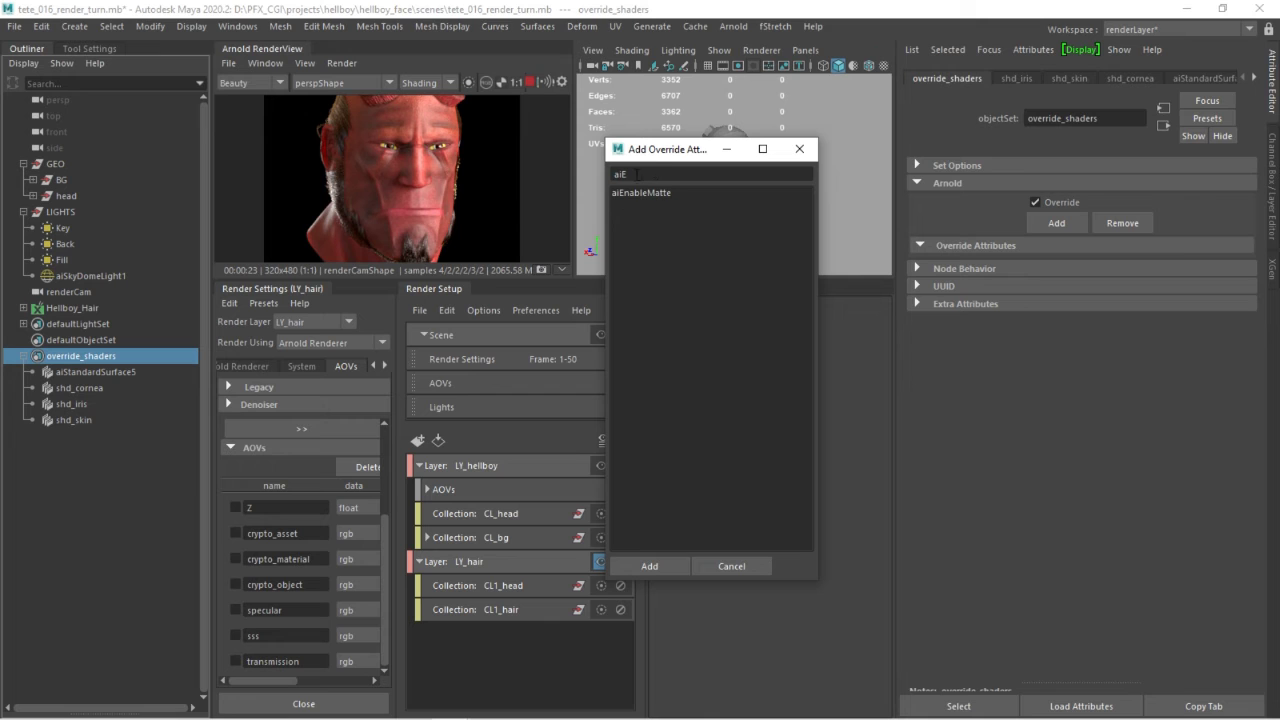
click(639, 191)
click(665, 564)
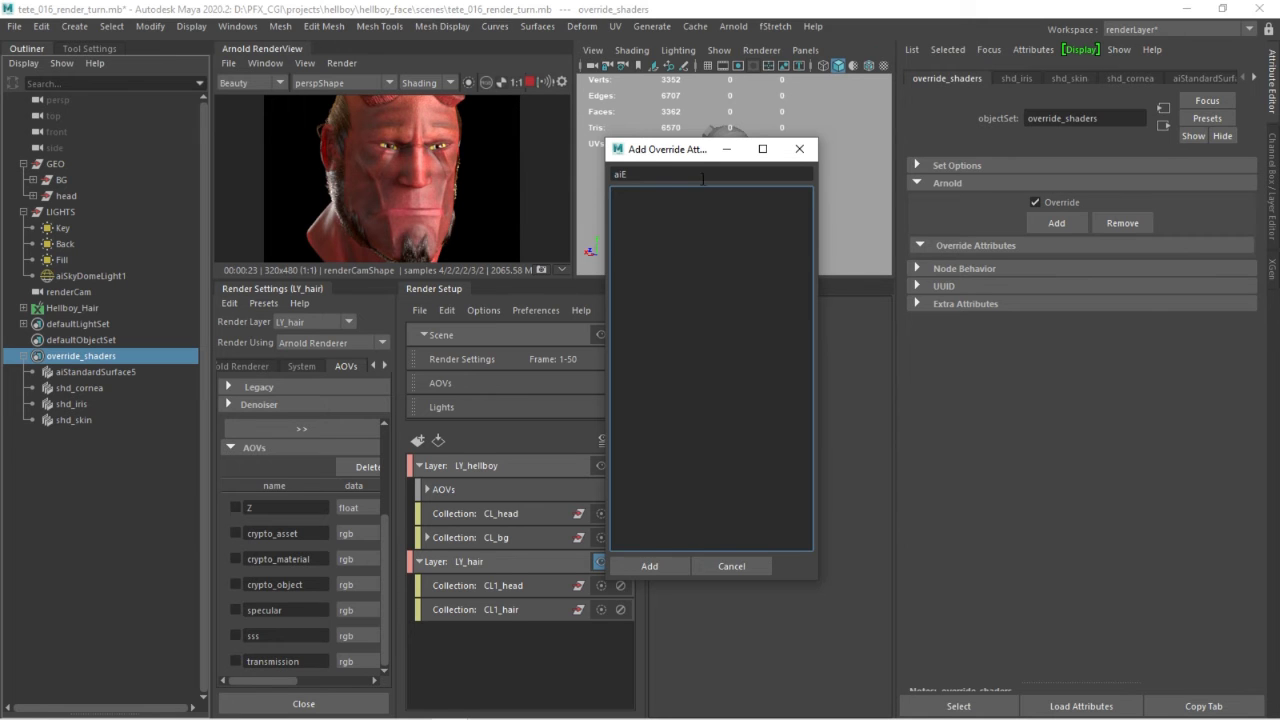
Step: Create an enabled Ai Enable Matte absolute override for the visible LY_hair layer
right_click(1035, 321)
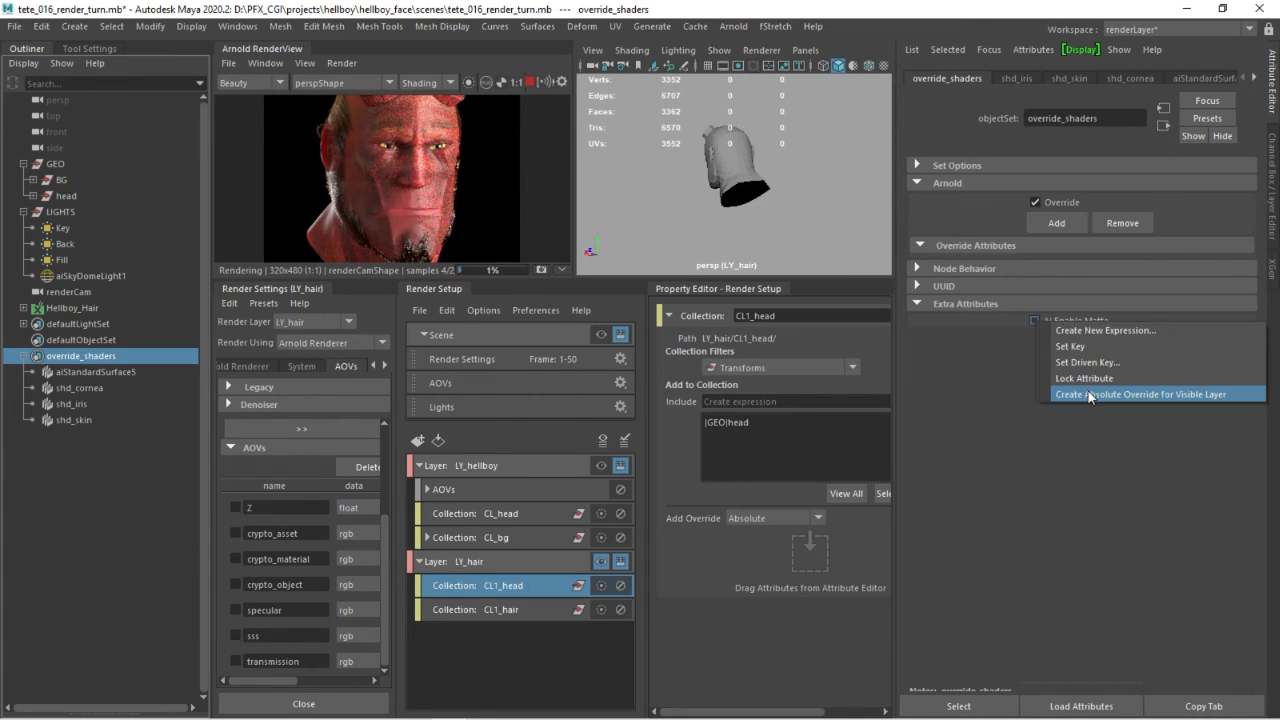
click(1160, 391)
click(1035, 320)
click(605, 561)
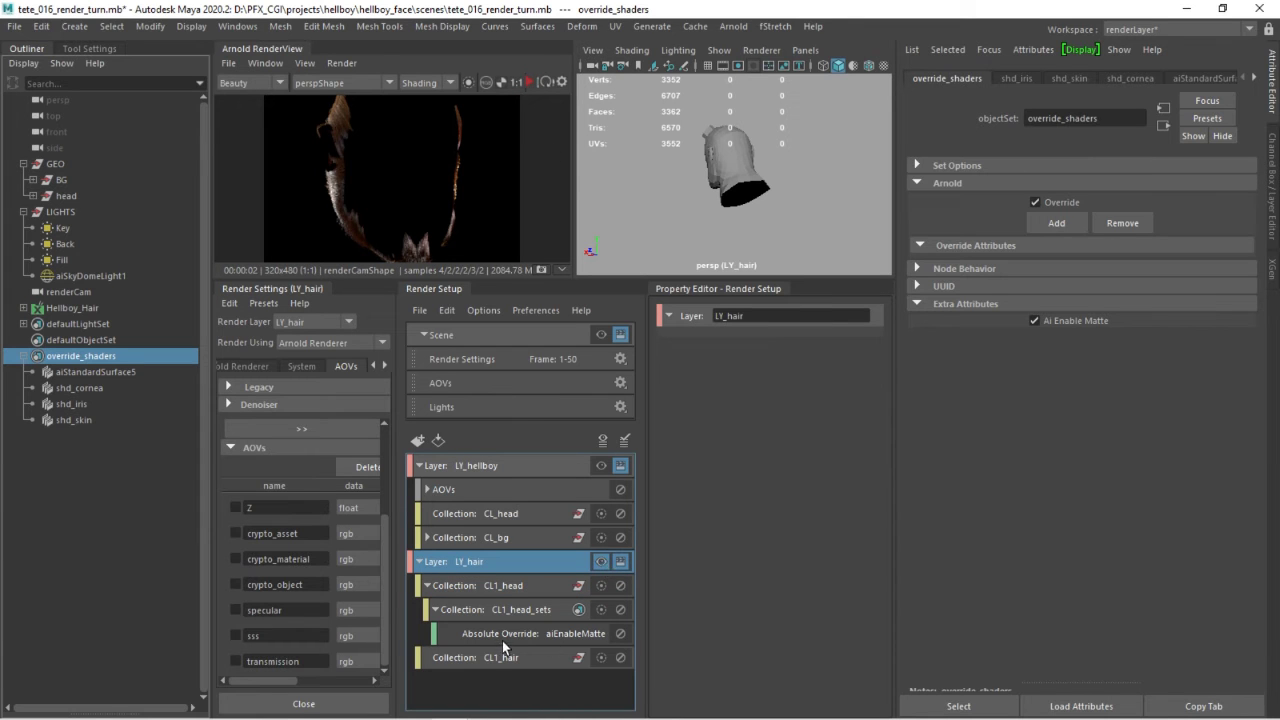
click(436, 610)
Step: Enable the specular AOV via an absolute override for the visible layer, showing the beauty pass
click(436, 610)
click(427, 586)
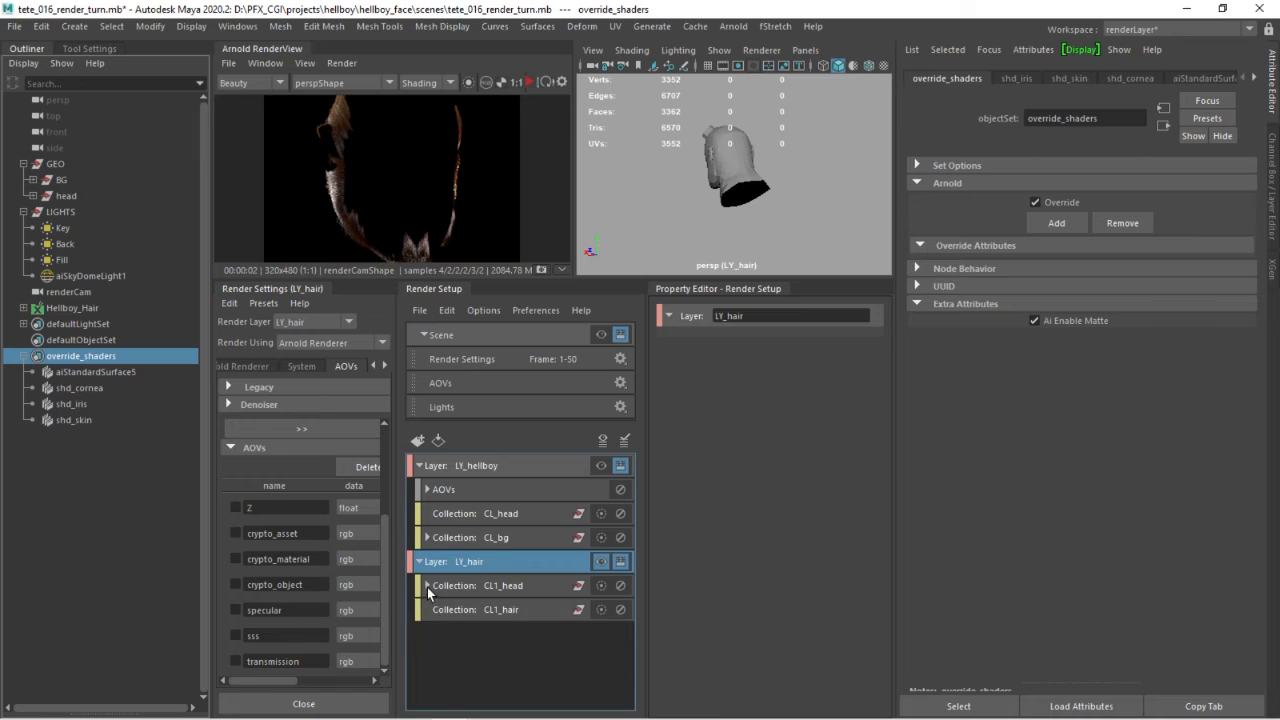
right_click(234, 610)
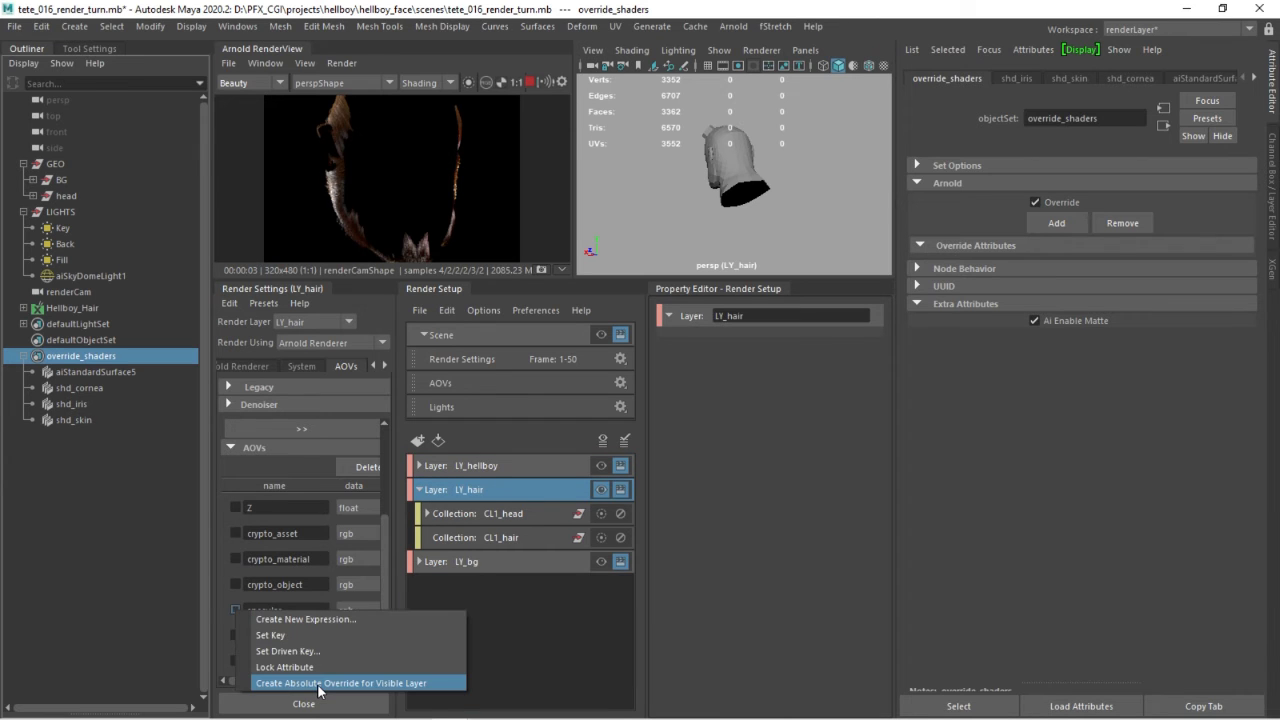
click(236, 605)
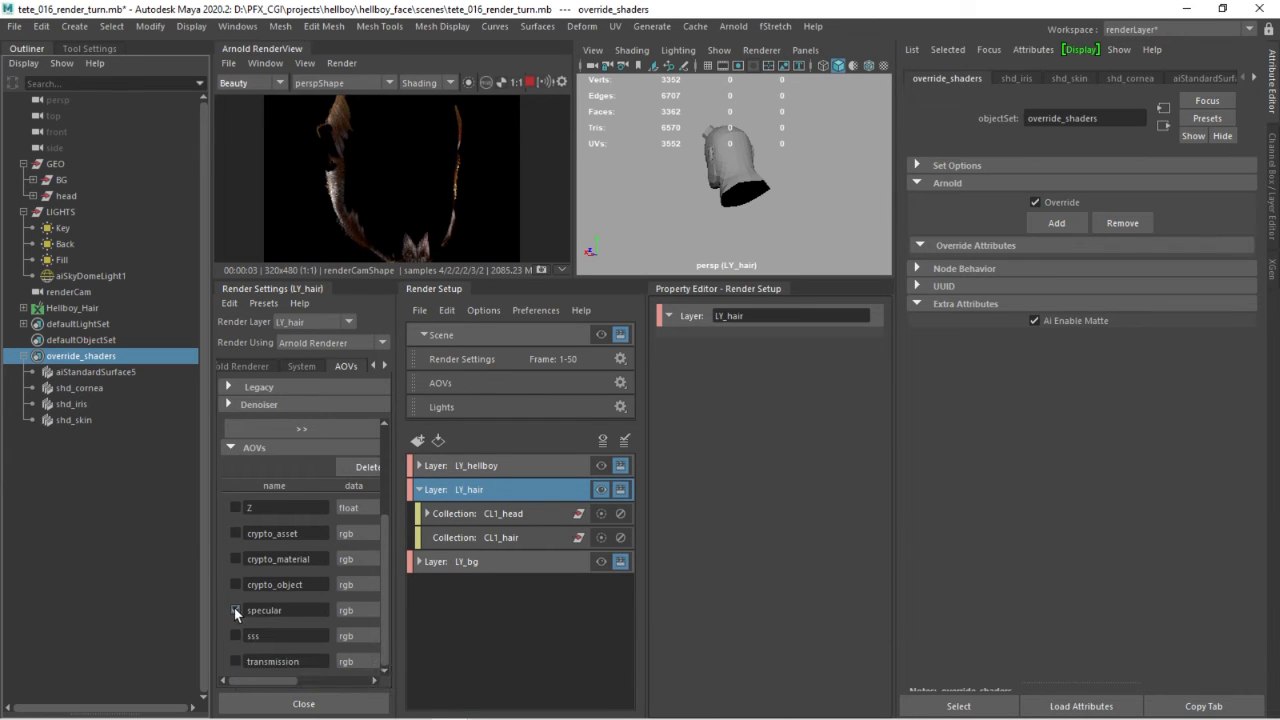
click(235, 610)
click(250, 83)
click(240, 106)
click(253, 86)
click(253, 97)
right_click(236, 610)
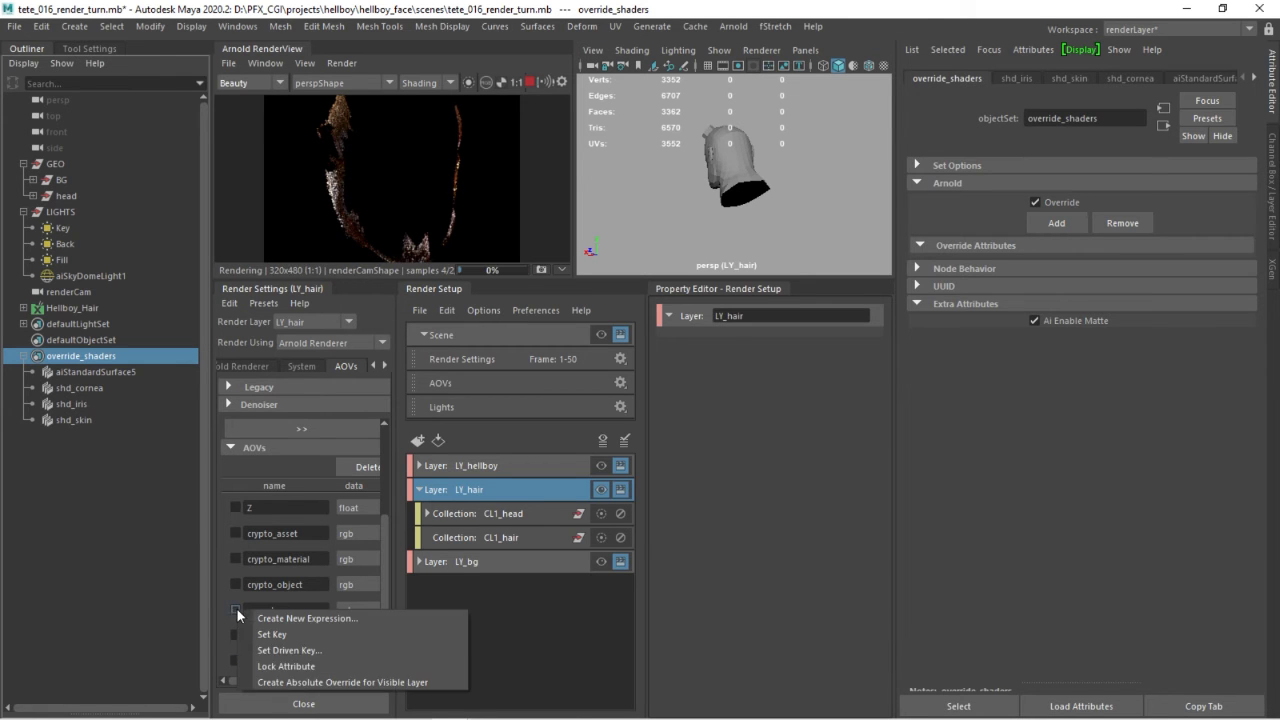
click(270, 681)
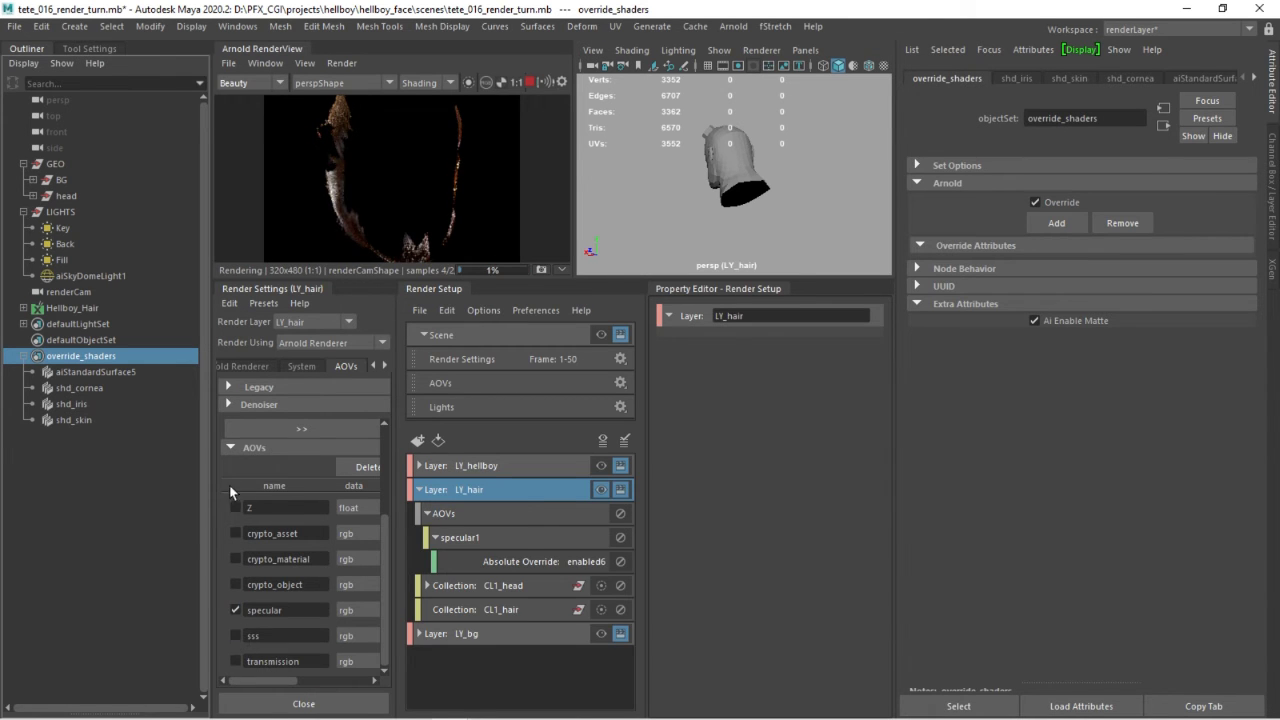
Step: Add a render layer named LY_bg and create a new collection in it
click(418, 440)
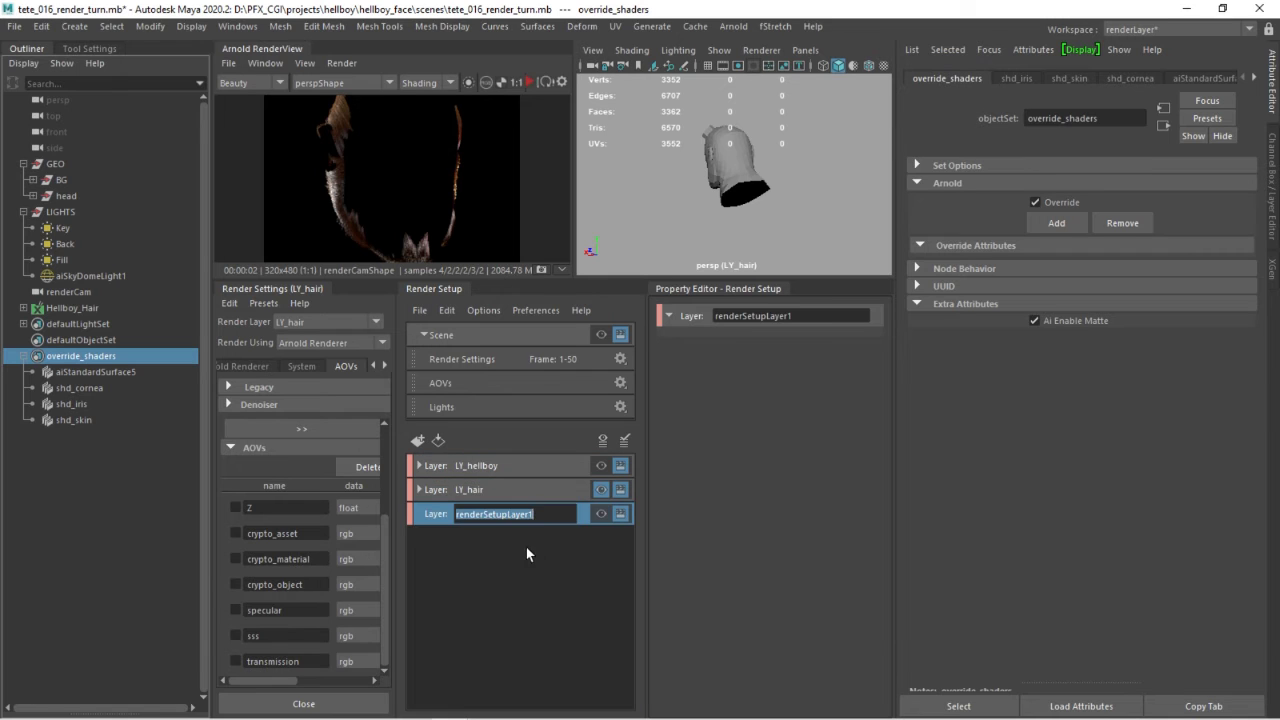
text(LY_)
text(bg)
key(Return)
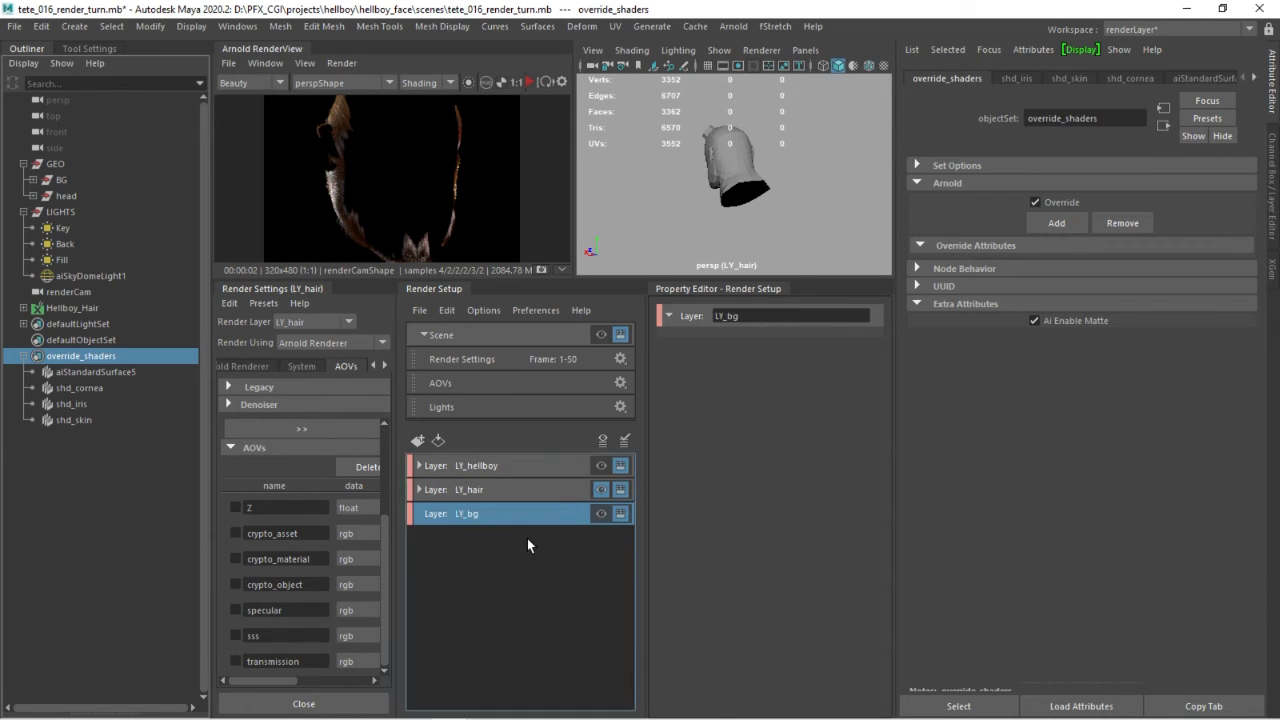
right_click(464, 517)
click(515, 525)
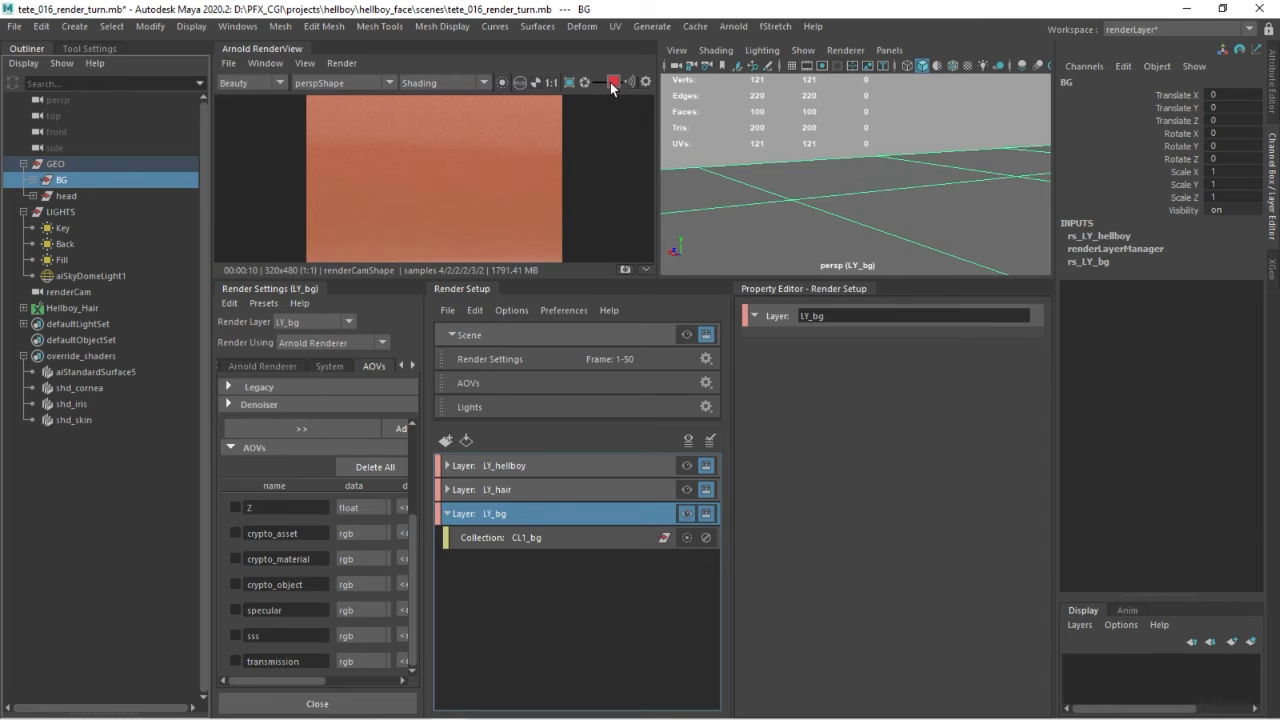
Step: Create a render layer named LY_shadow and make it the visible layer
click(447, 513)
click(446, 440)
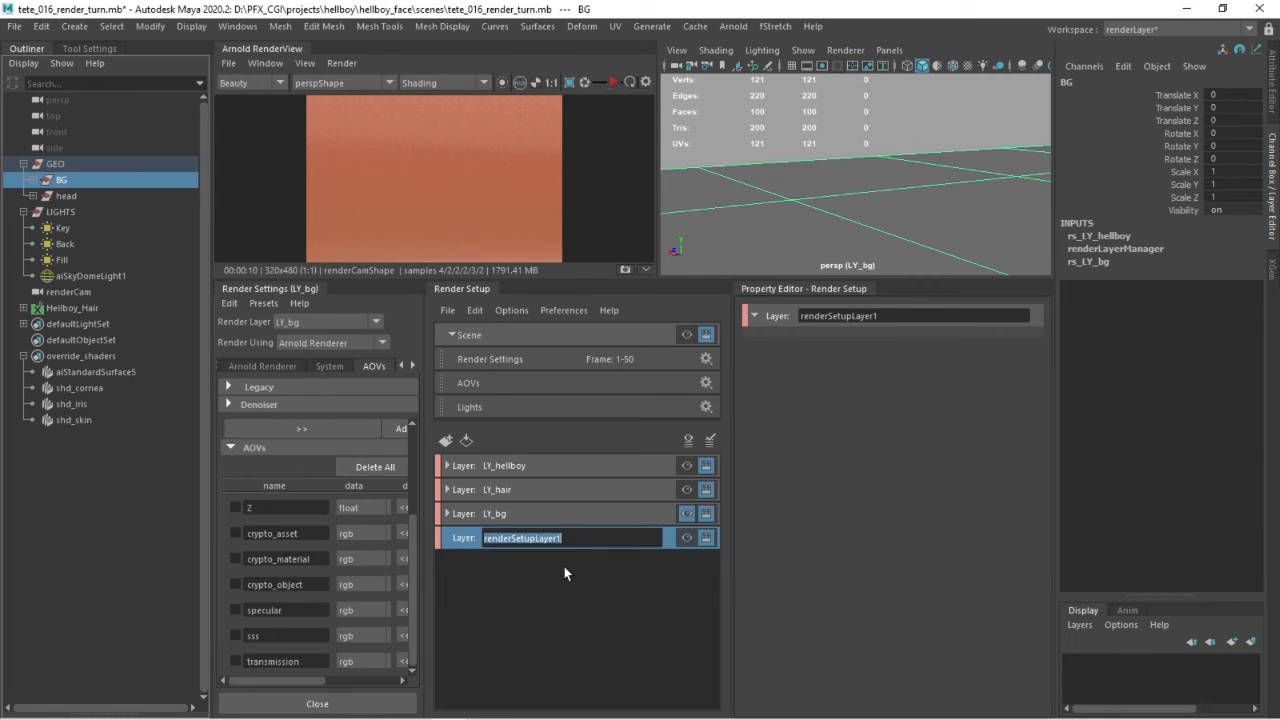
text(LY_shadow)
key(Return)
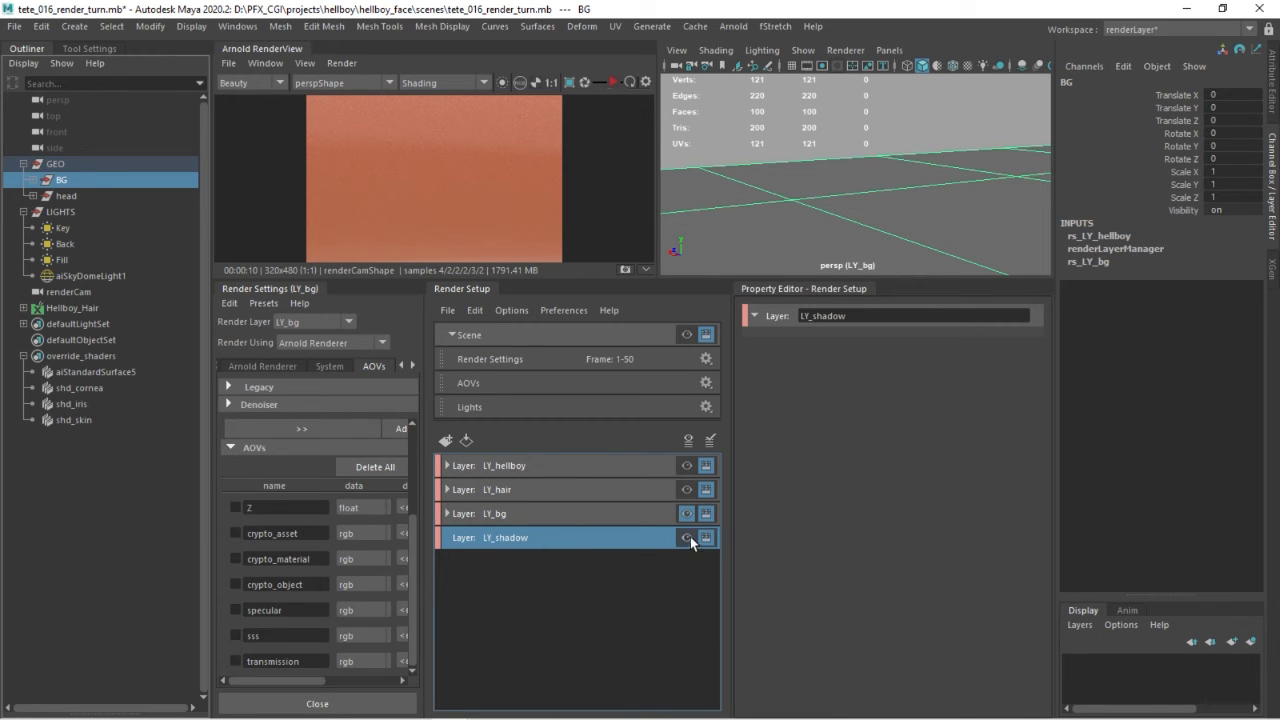
click(687, 537)
Step: Add a CL2_head collection to LY_shadow containing the head mesh
right_click(512, 537)
click(543, 544)
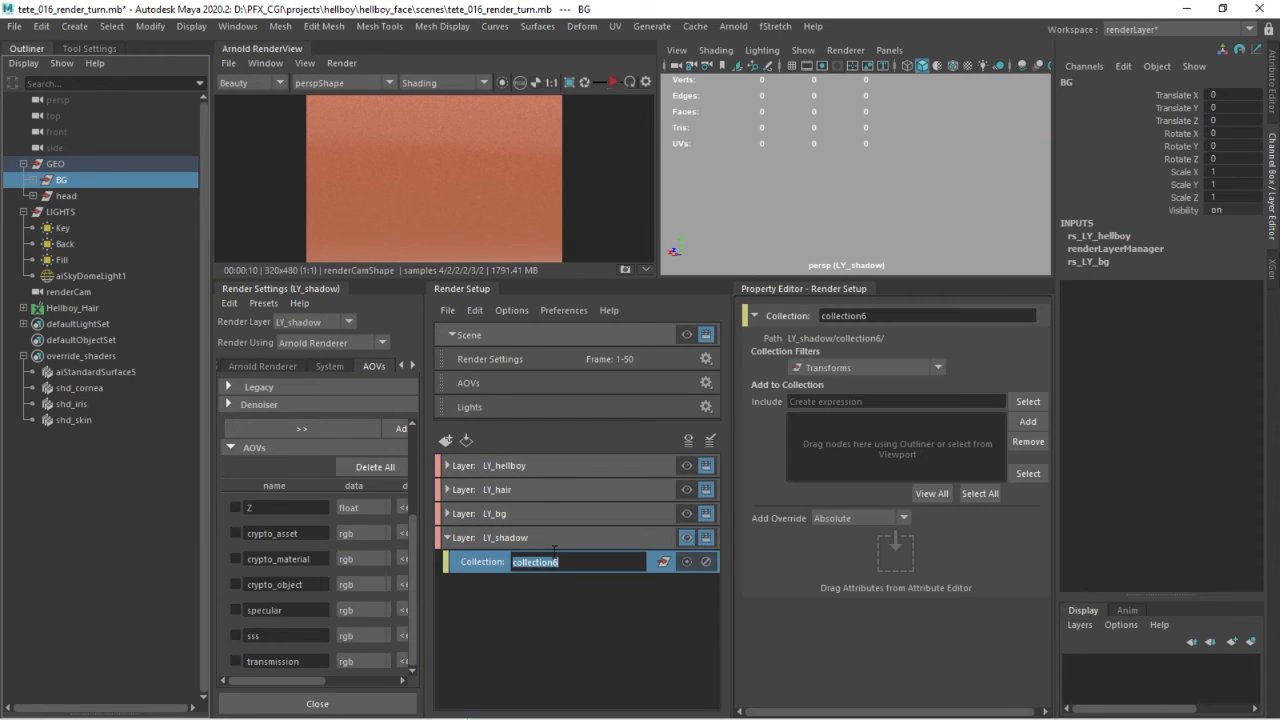
text(Cl)
text(hea)
text(_)
key(Left)
key(BackSpace)
key(Return)
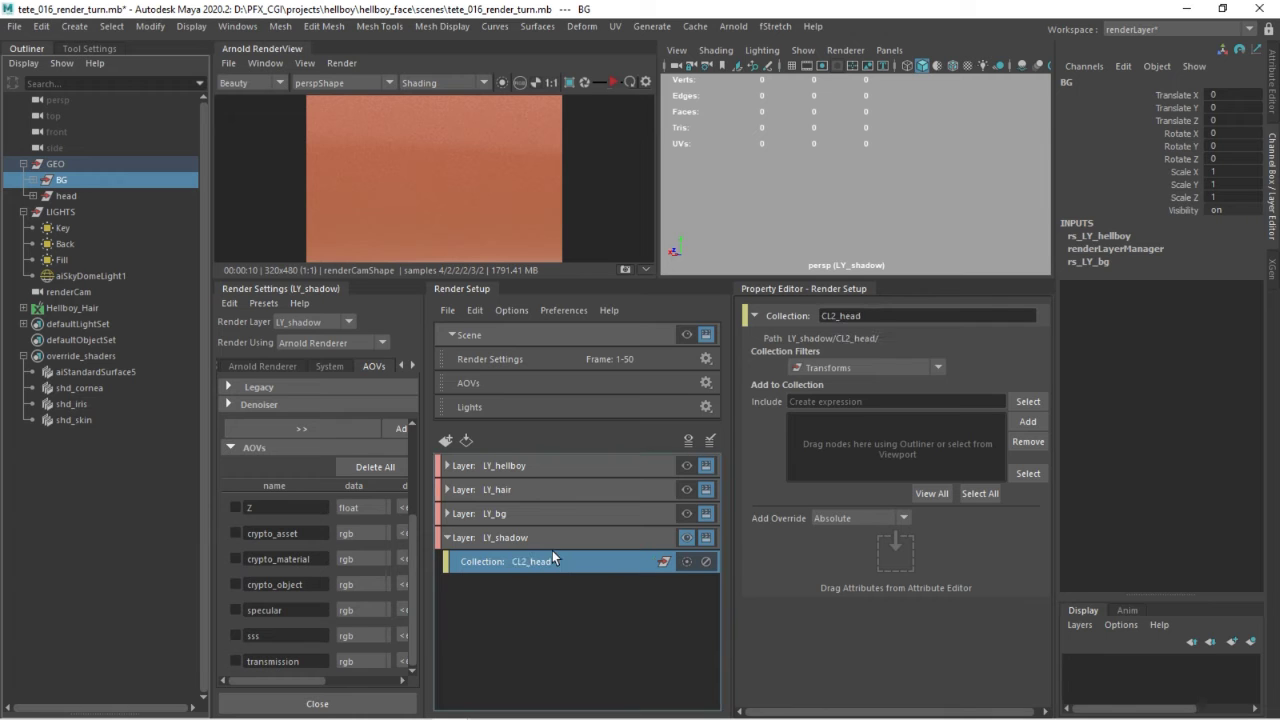
click(68, 196)
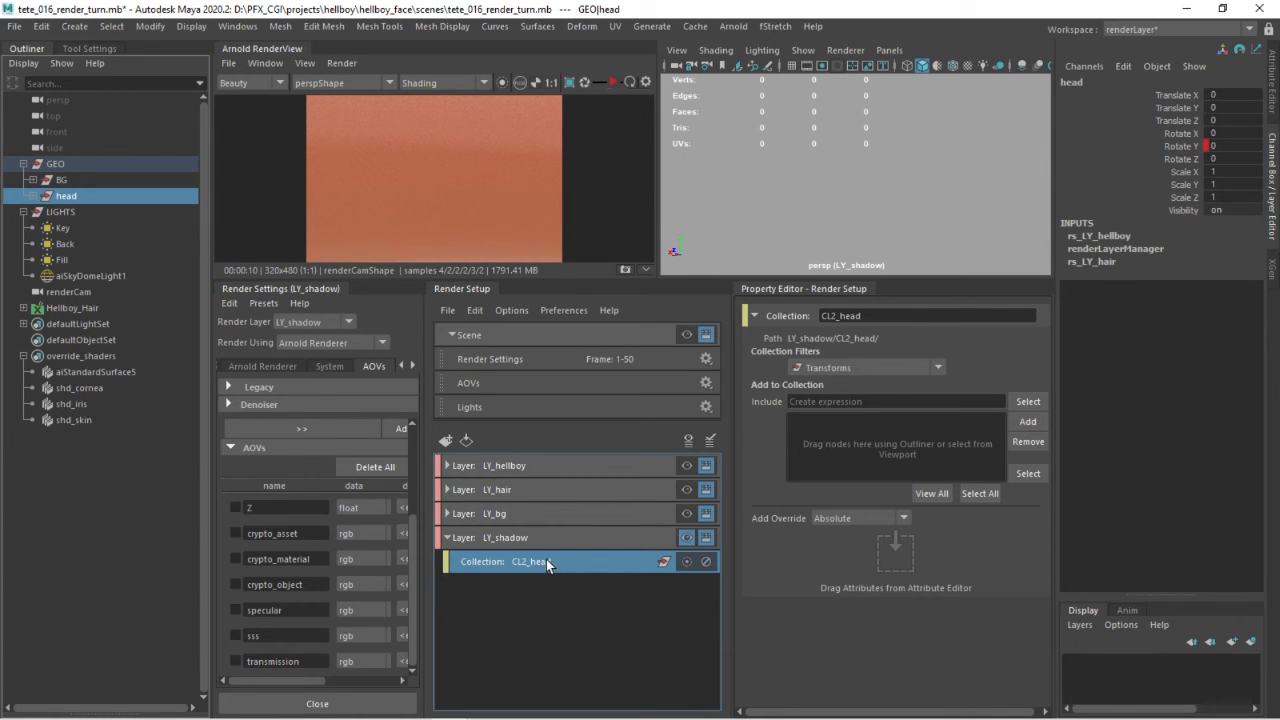
click(1027, 421)
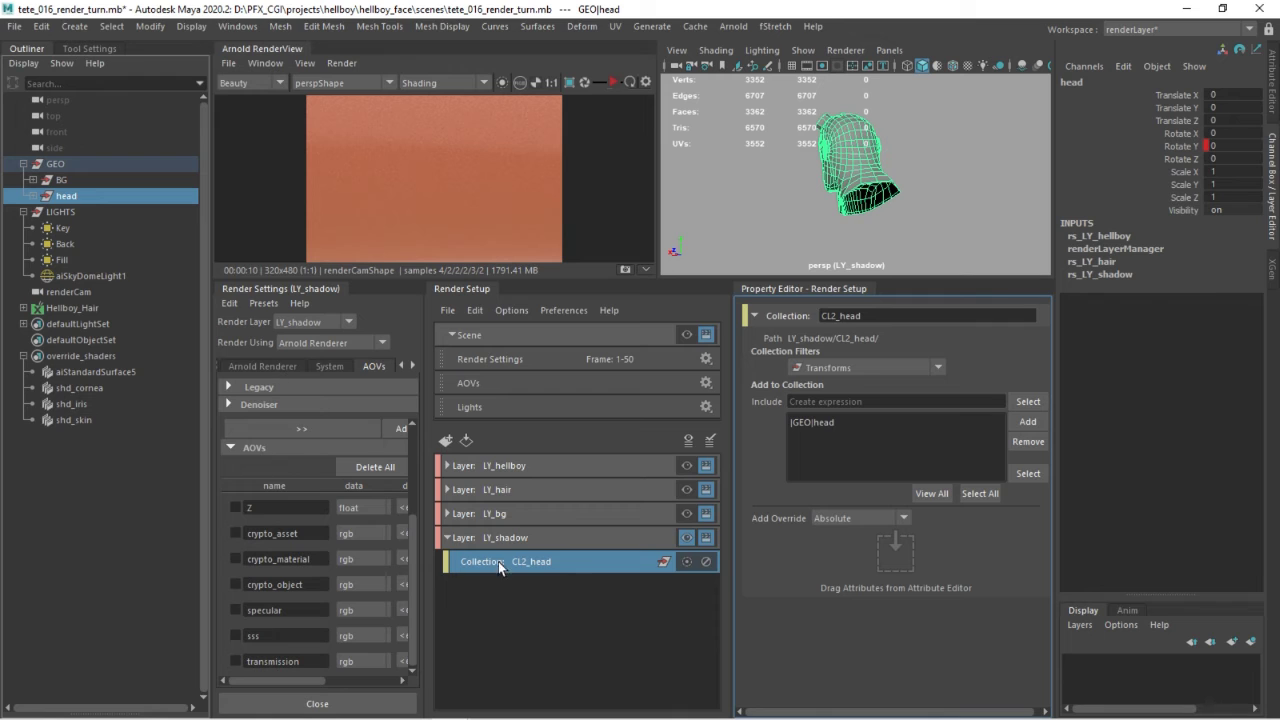
Step: Add a CL2_hair collection to LY_shadow containing Hellboy_Hair
right_click(538, 537)
click(575, 544)
text(CL2_hair)
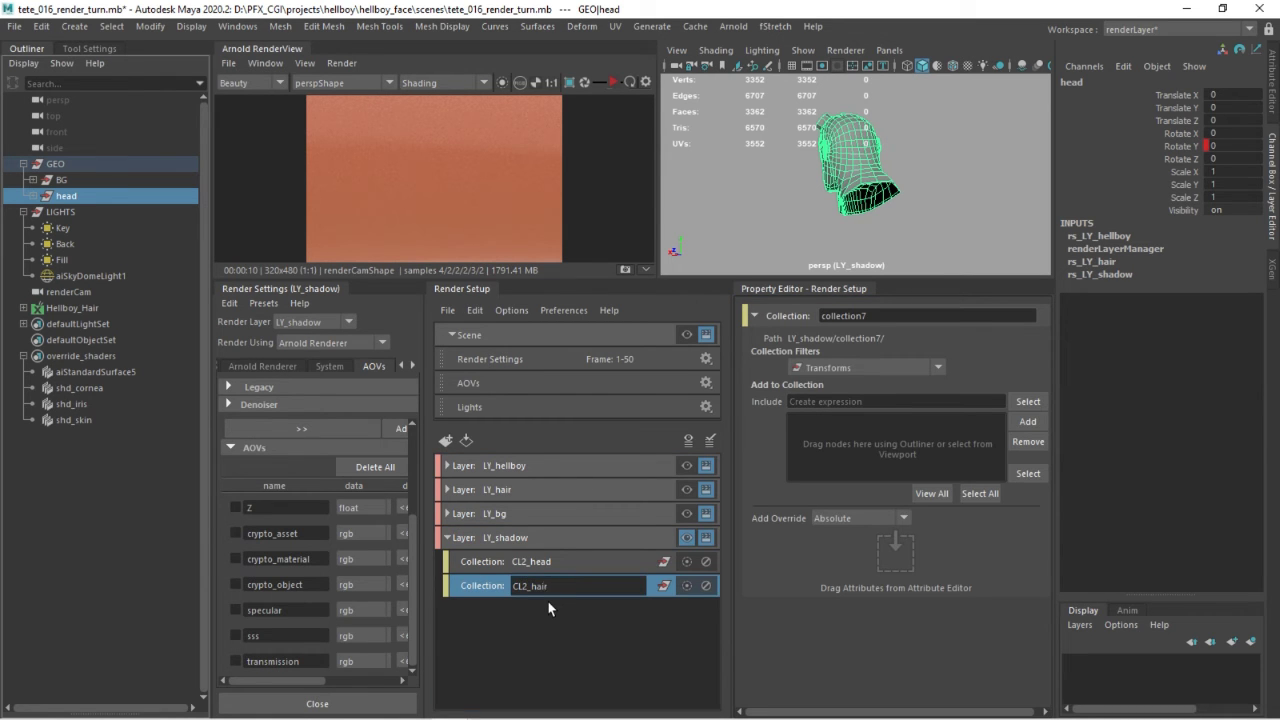
key(Return)
click(63, 304)
click(1027, 421)
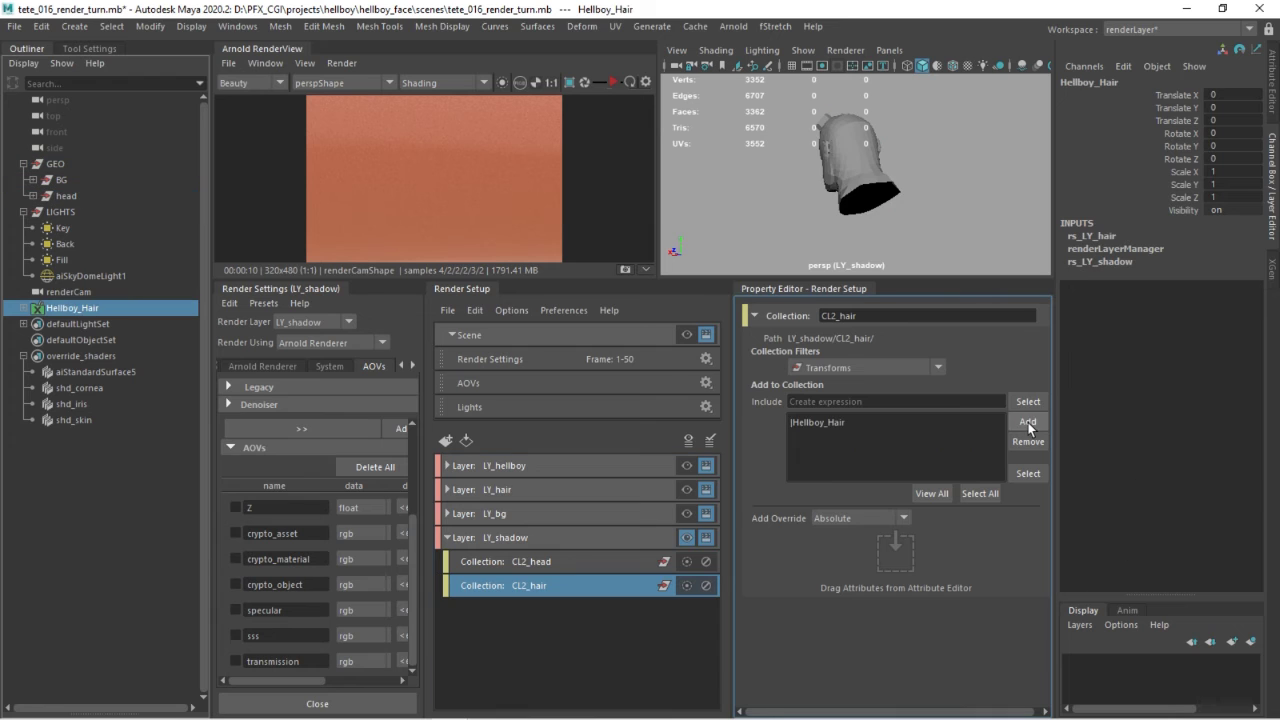
Step: Add a third collection named CL2_bg and select the BG object
right_click(543, 541)
click(595, 550)
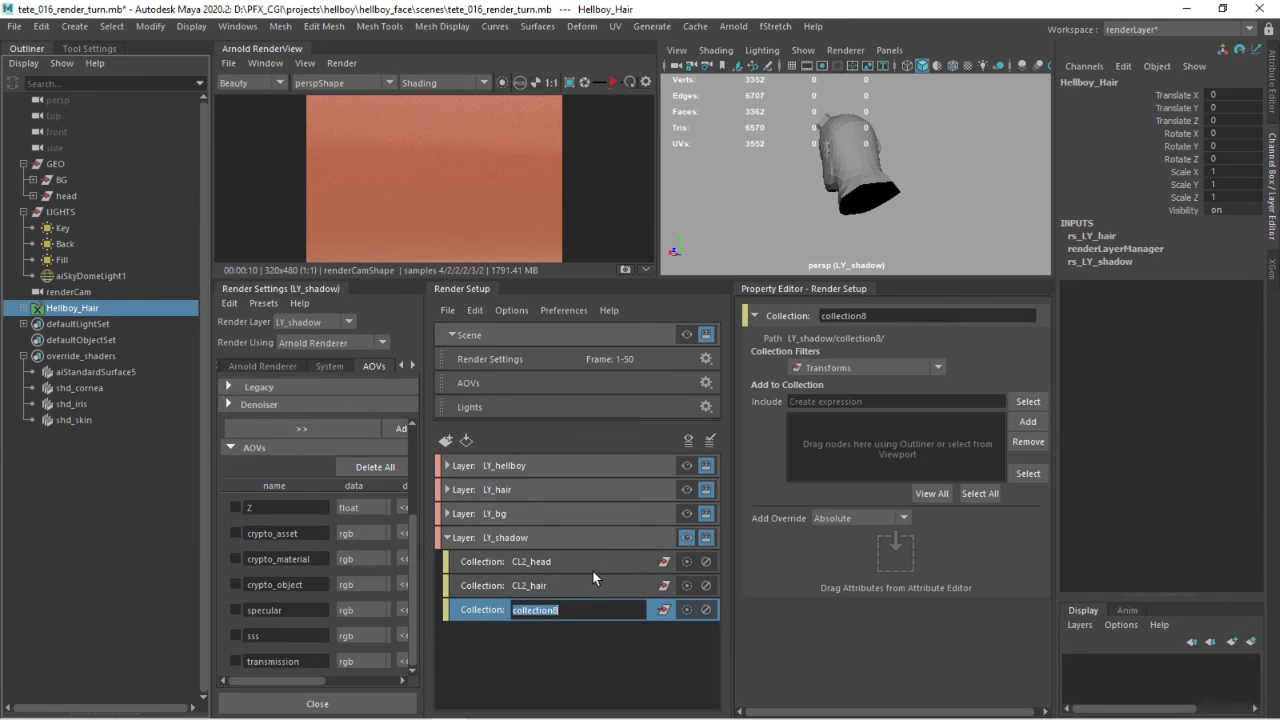
text(CL2_)
text(bg)
key(Return)
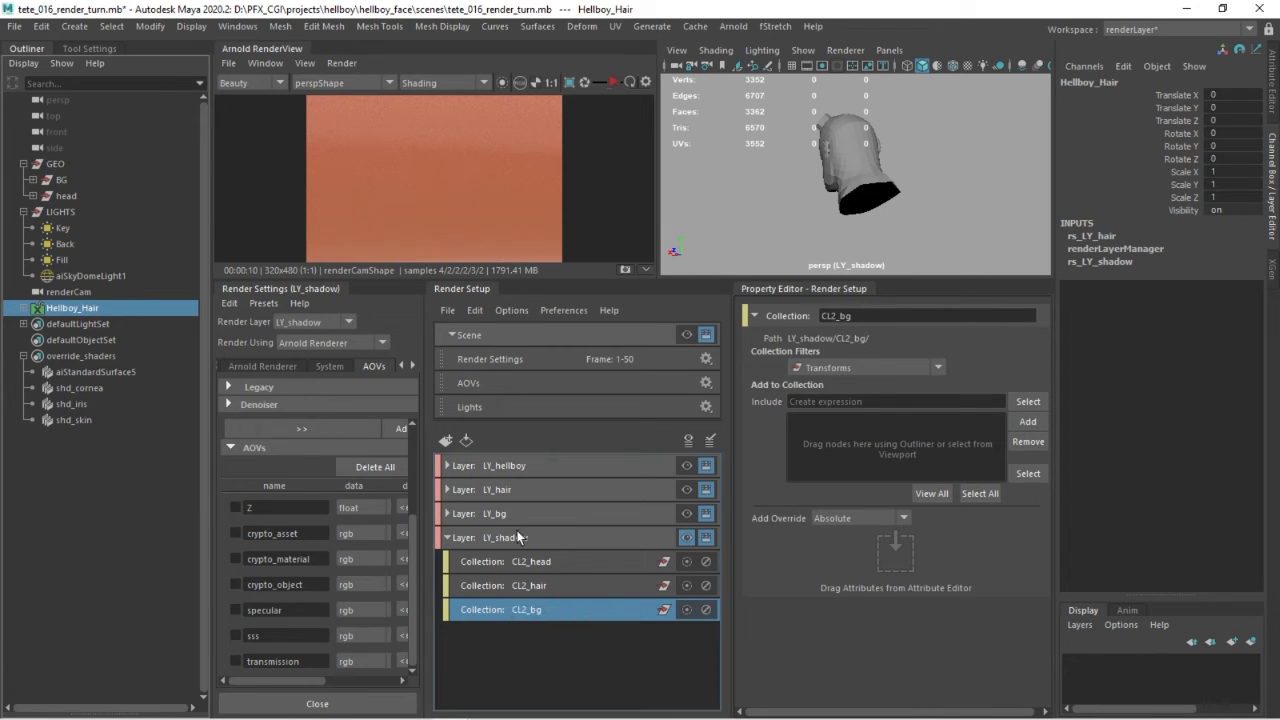
click(62, 181)
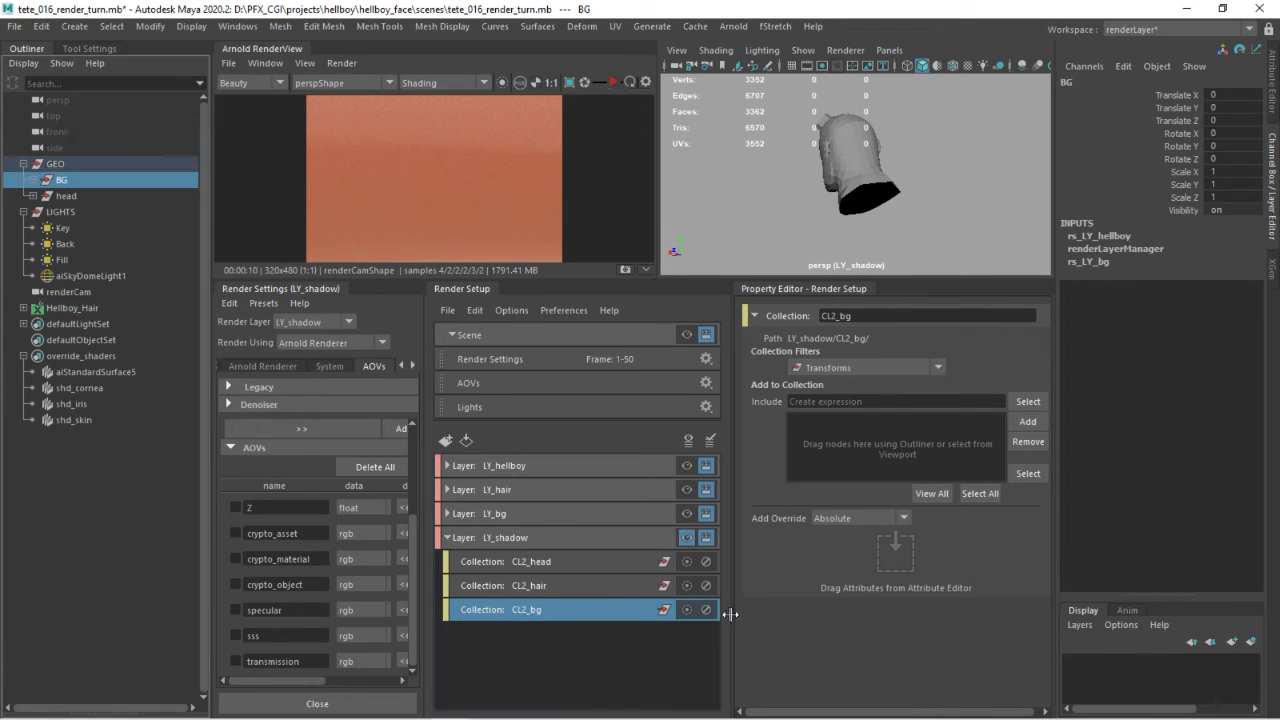
Step: Add BG to CL2_bg and create a material override on that collection
click(1027, 421)
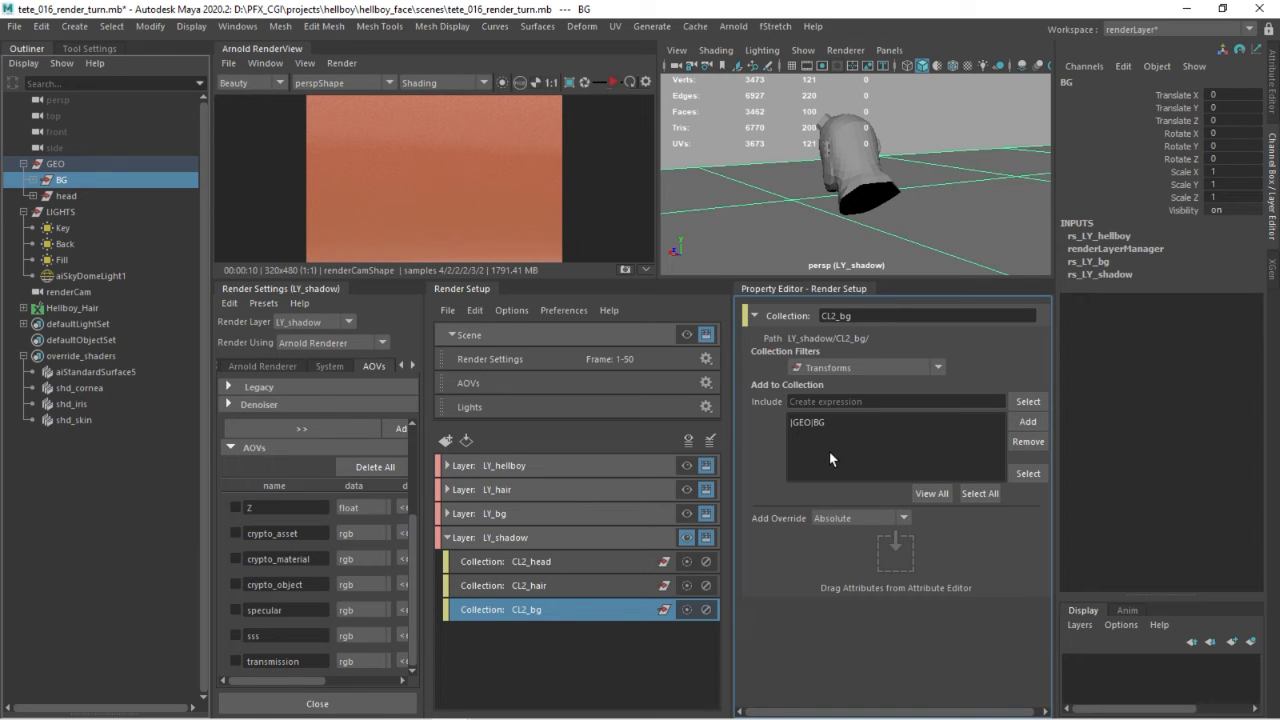
right_click(561, 611)
click(601, 578)
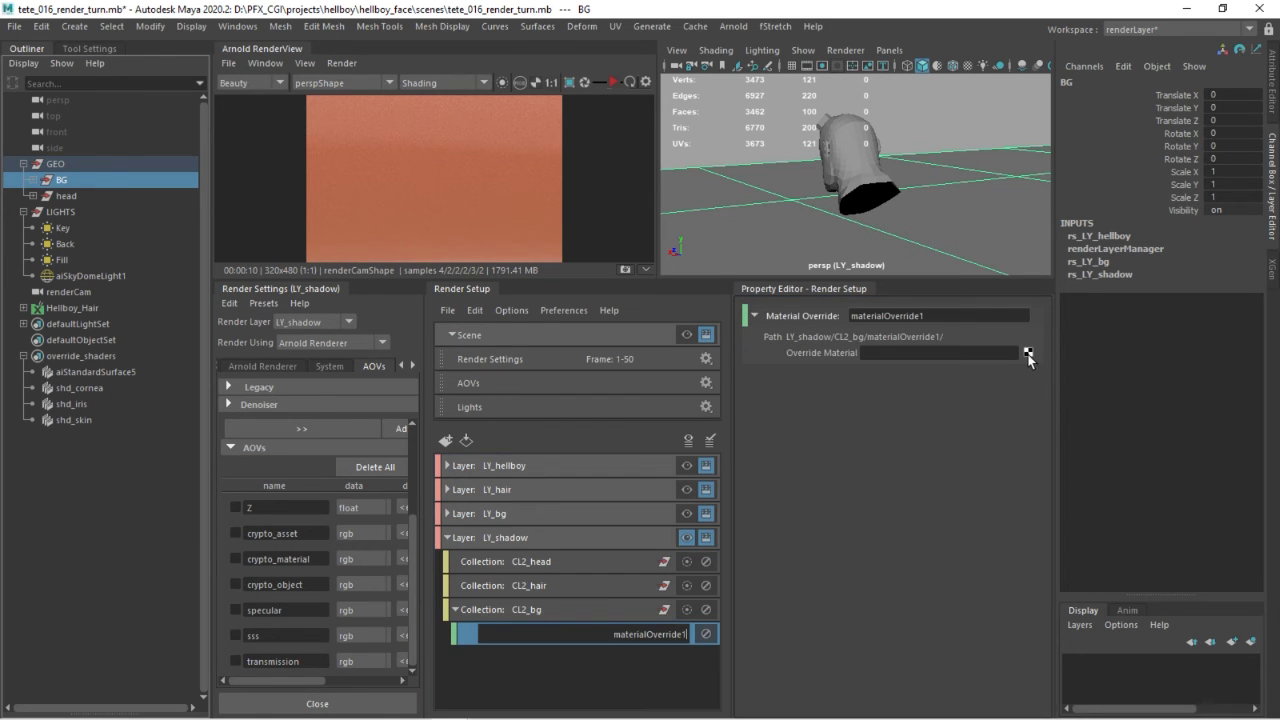
Step: Assign a new aiShadowMatte shader as the CL2_bg override material
click(1028, 352)
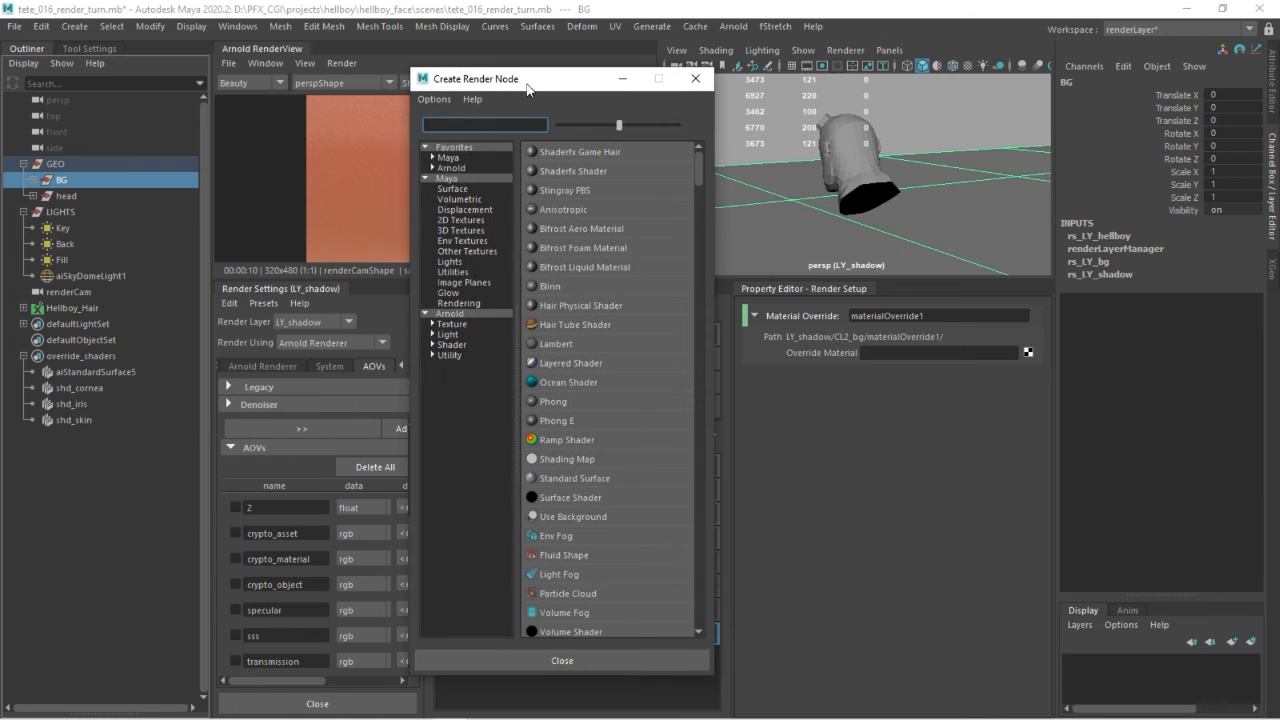
click(452, 345)
click(481, 126)
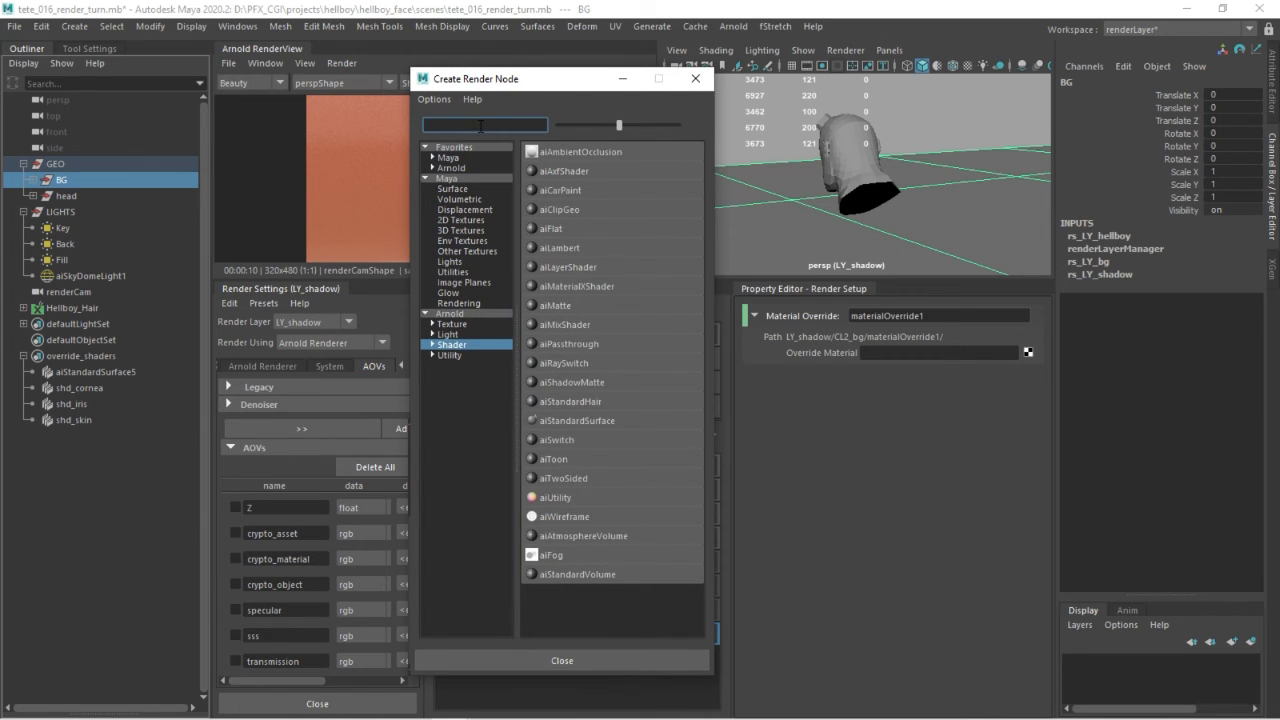
text(aiS)
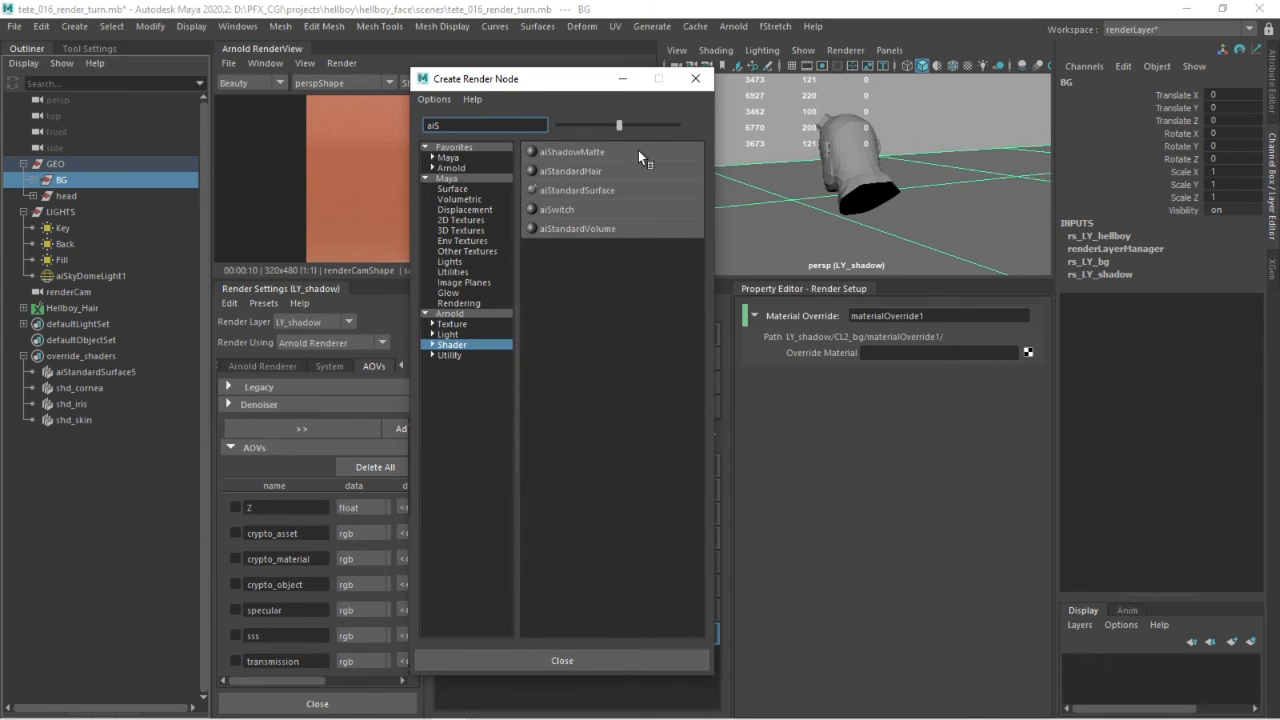
click(572, 152)
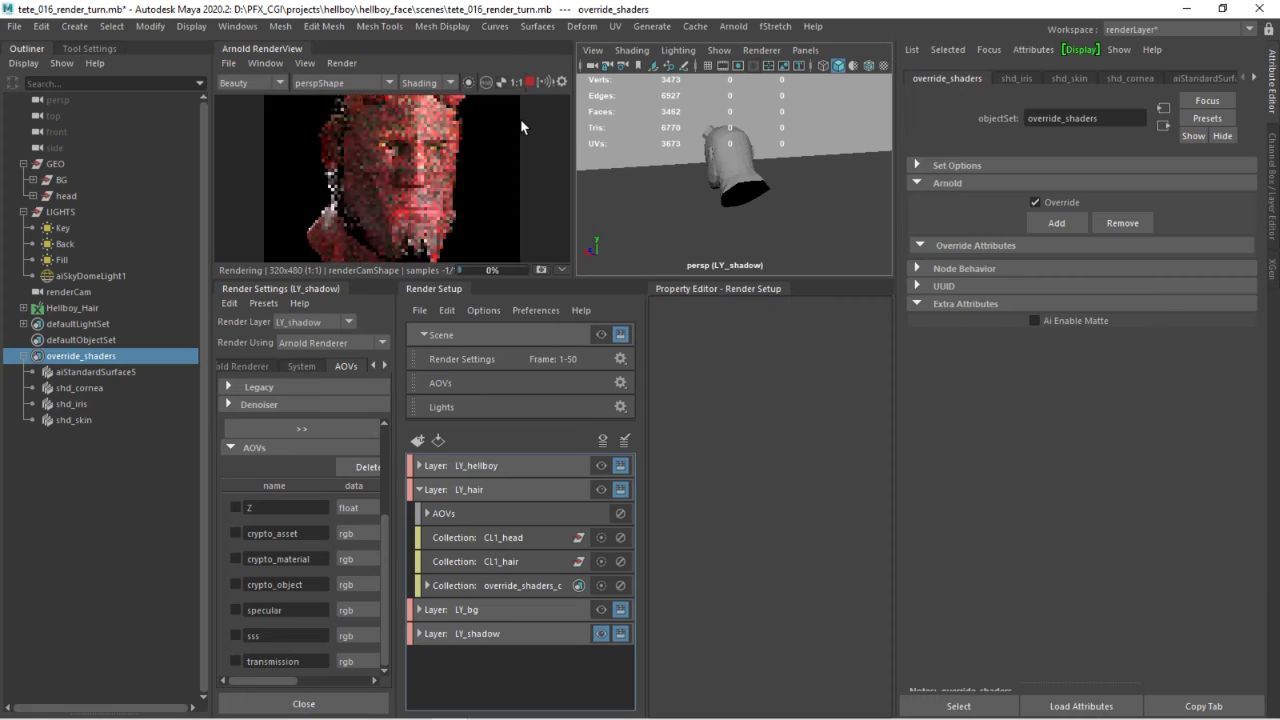
Step: View the render's alpha channel, enlarge the render view, then return to RGB colour
click(486, 82)
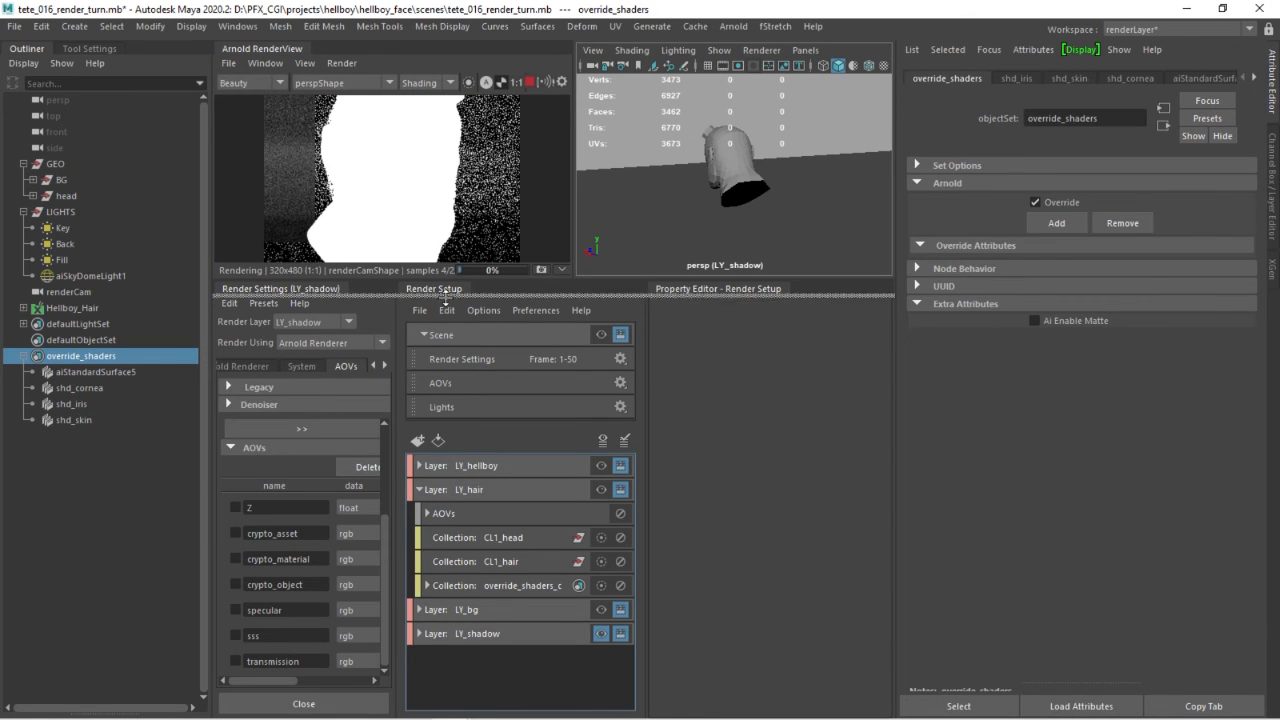
drag(445, 283, 445, 321)
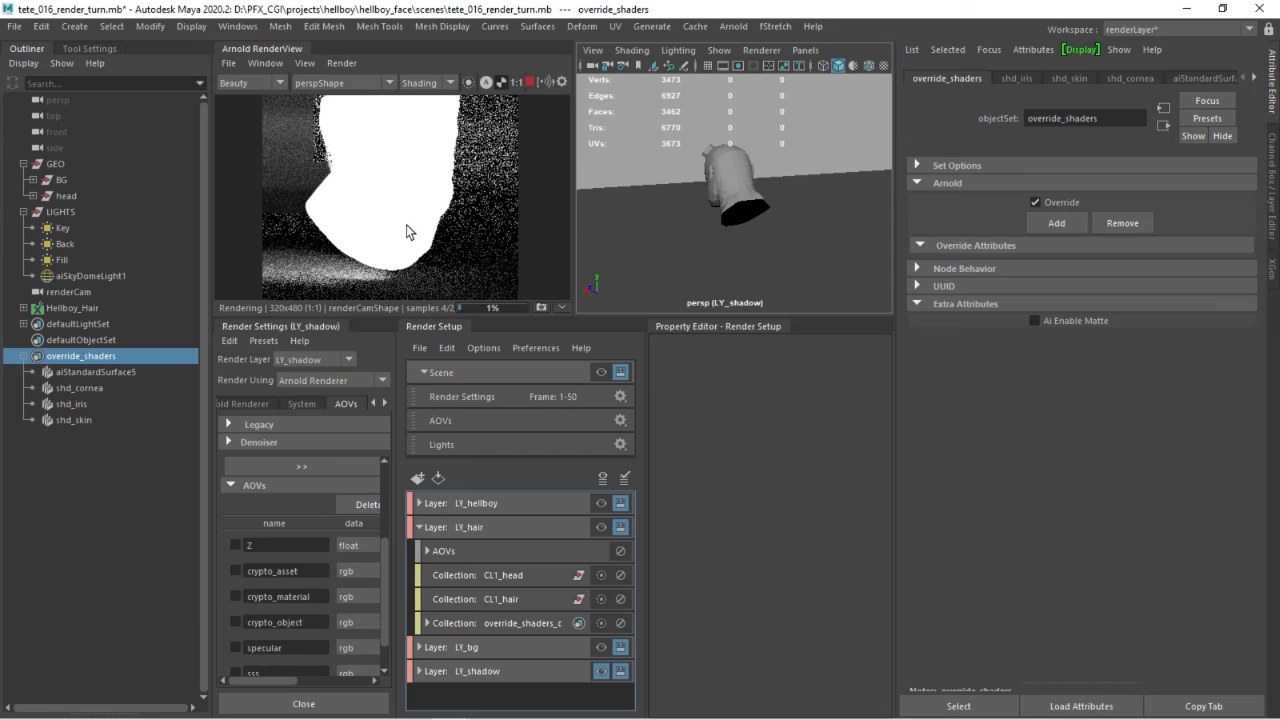
click(500, 82)
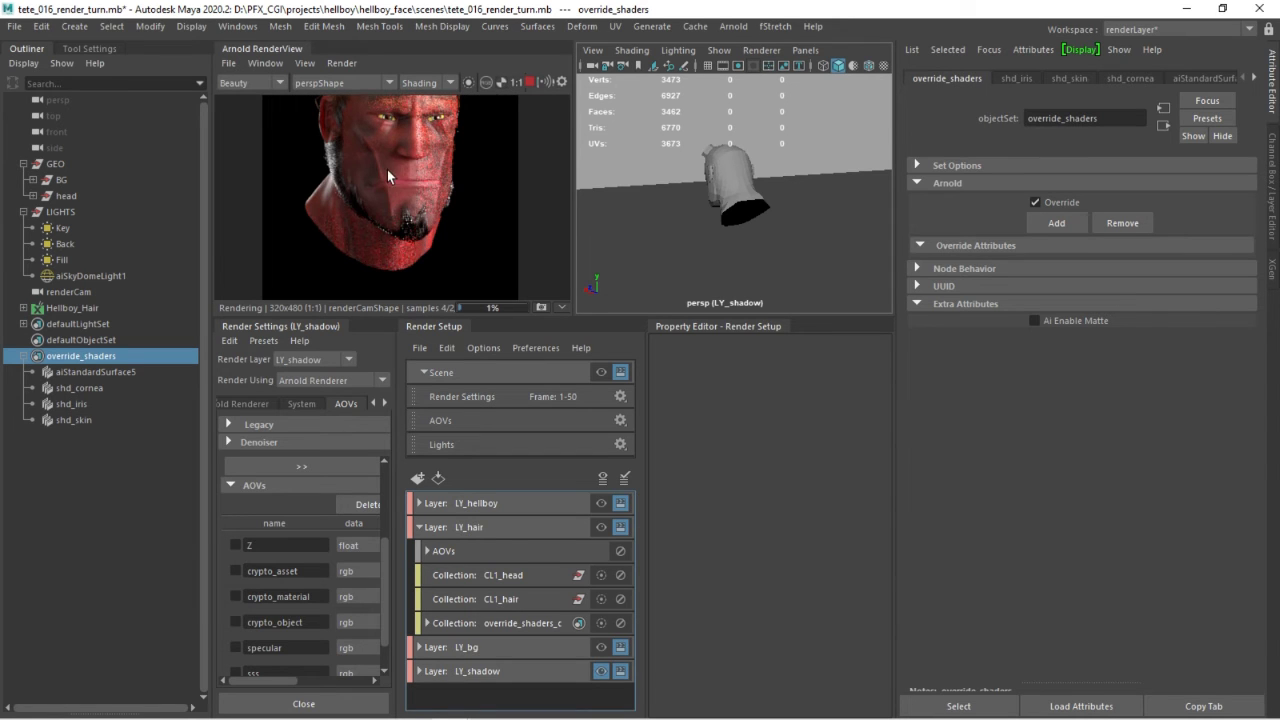
Step: Expand LY_shadow and delete the head's primary visibility override
click(419, 527)
double_click(500, 575)
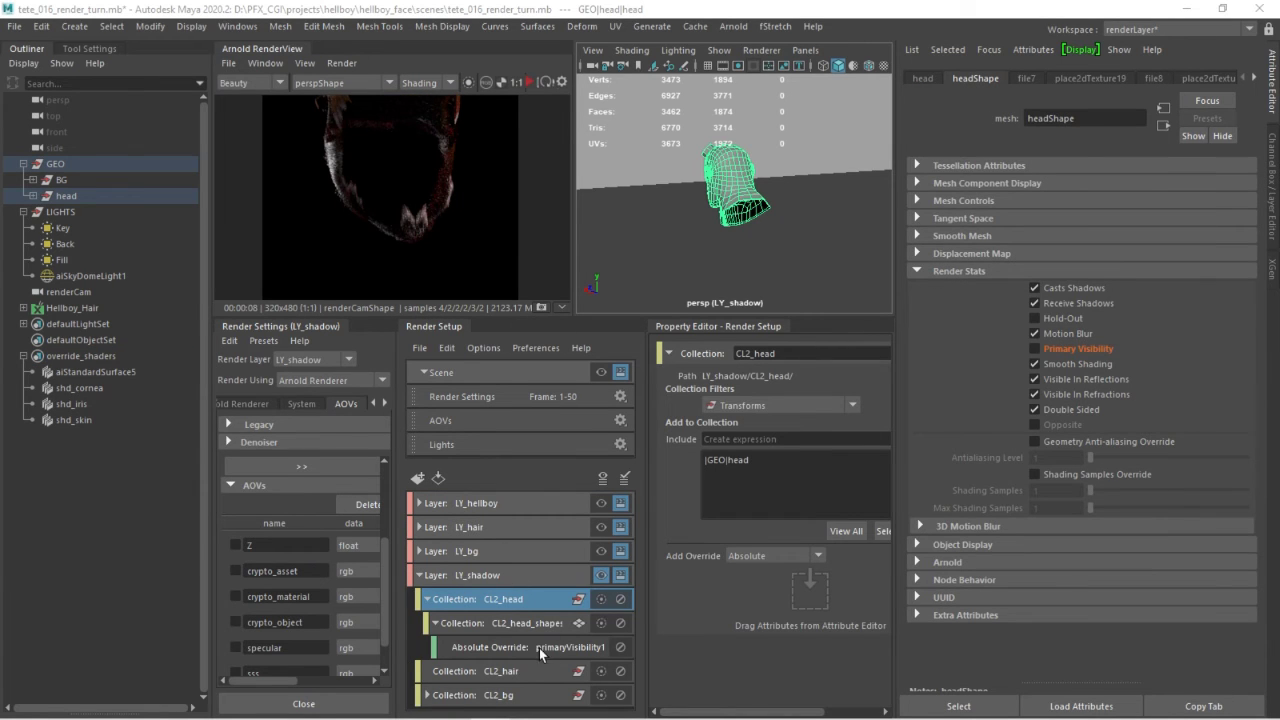
right_click(520, 623)
click(551, 535)
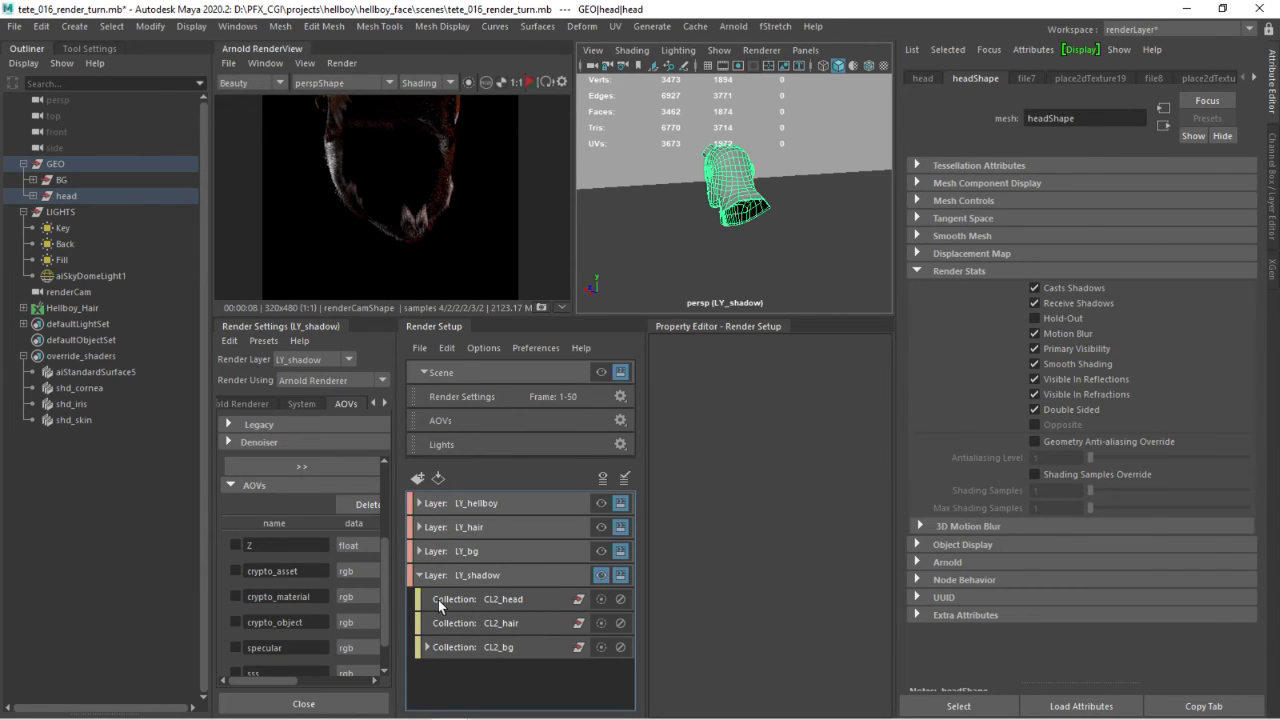
Step: Give CL2_head a material override using a new Surface Shader, surfaceShader1
click(513, 599)
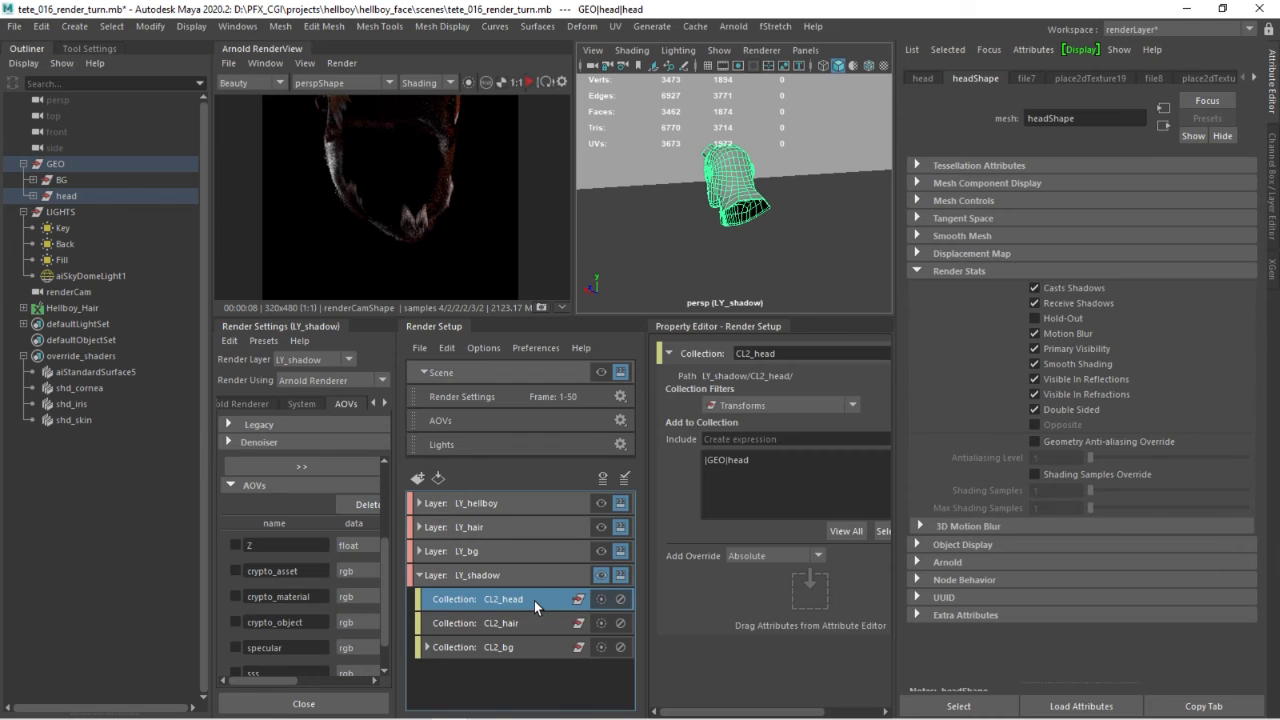
right_click(525, 599)
click(632, 559)
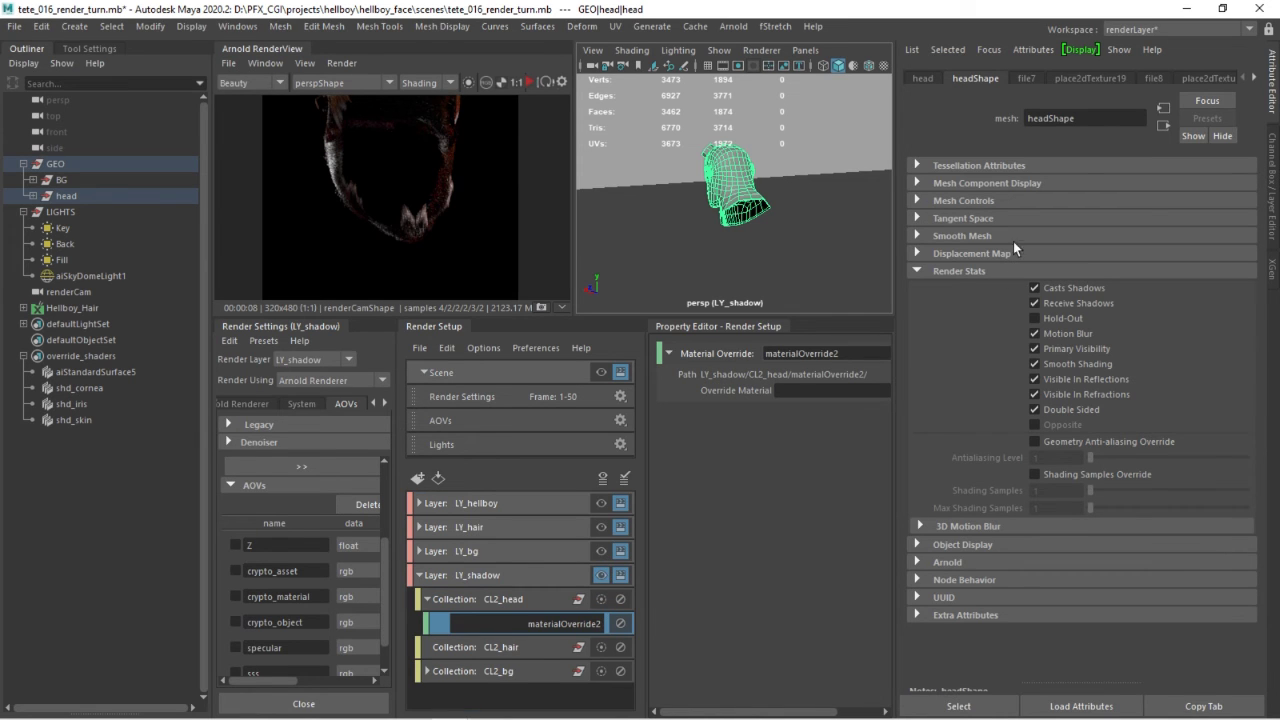
key(ctrl+a)
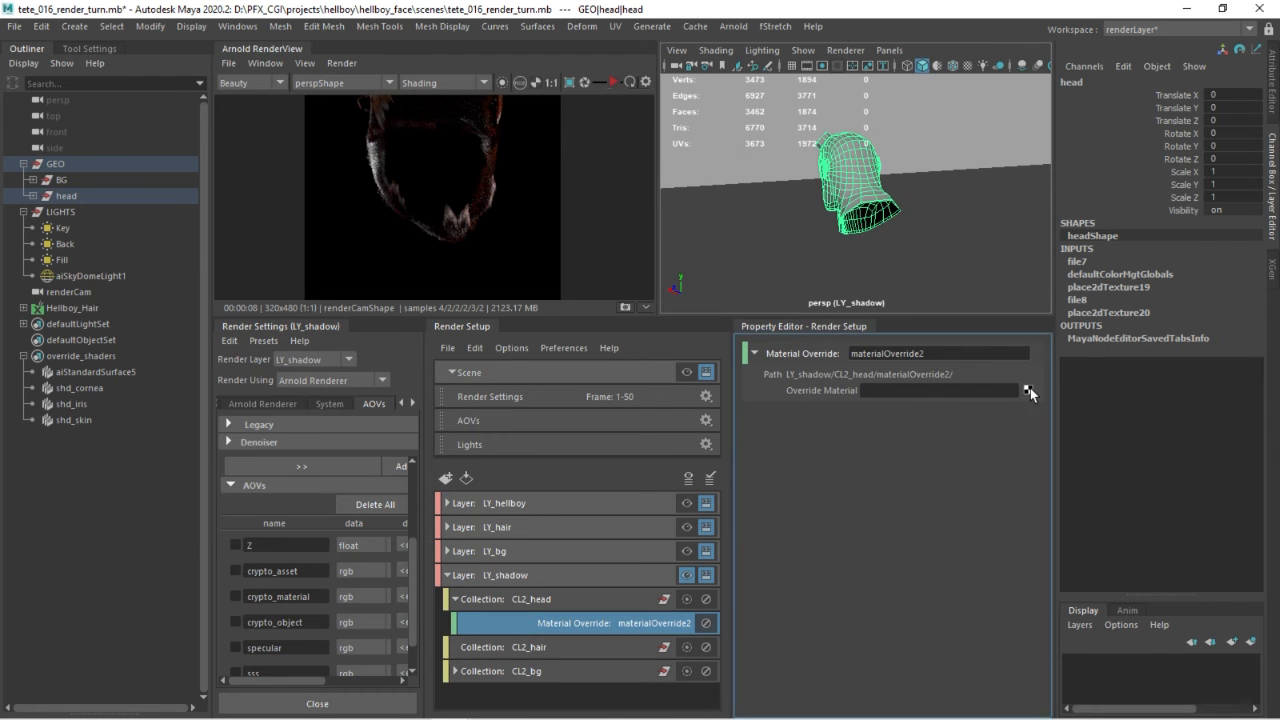
click(1028, 390)
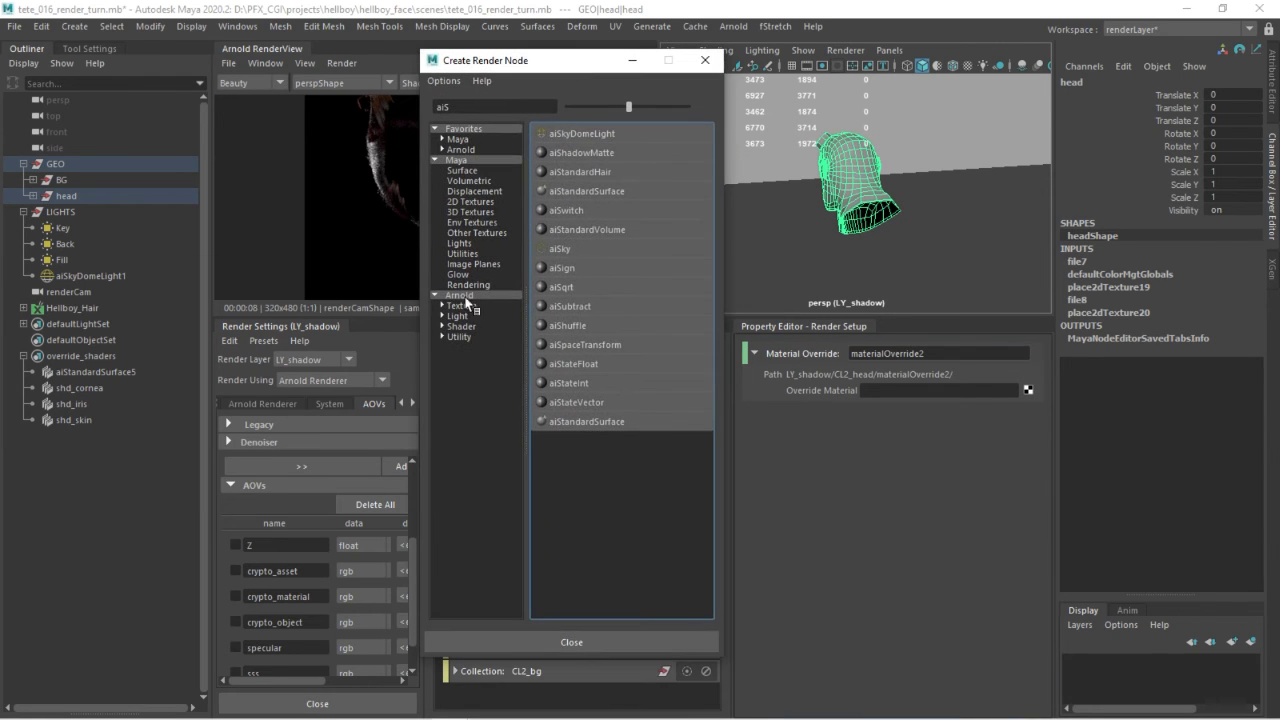
text(sur)
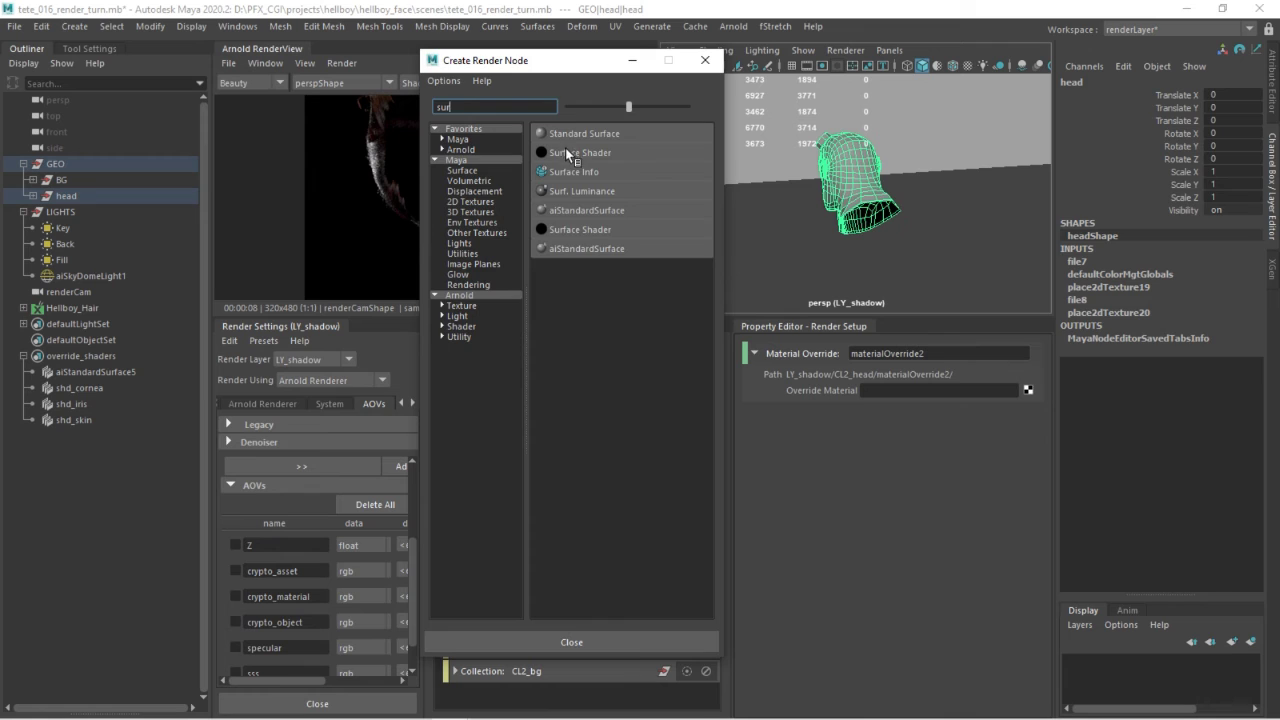
click(567, 152)
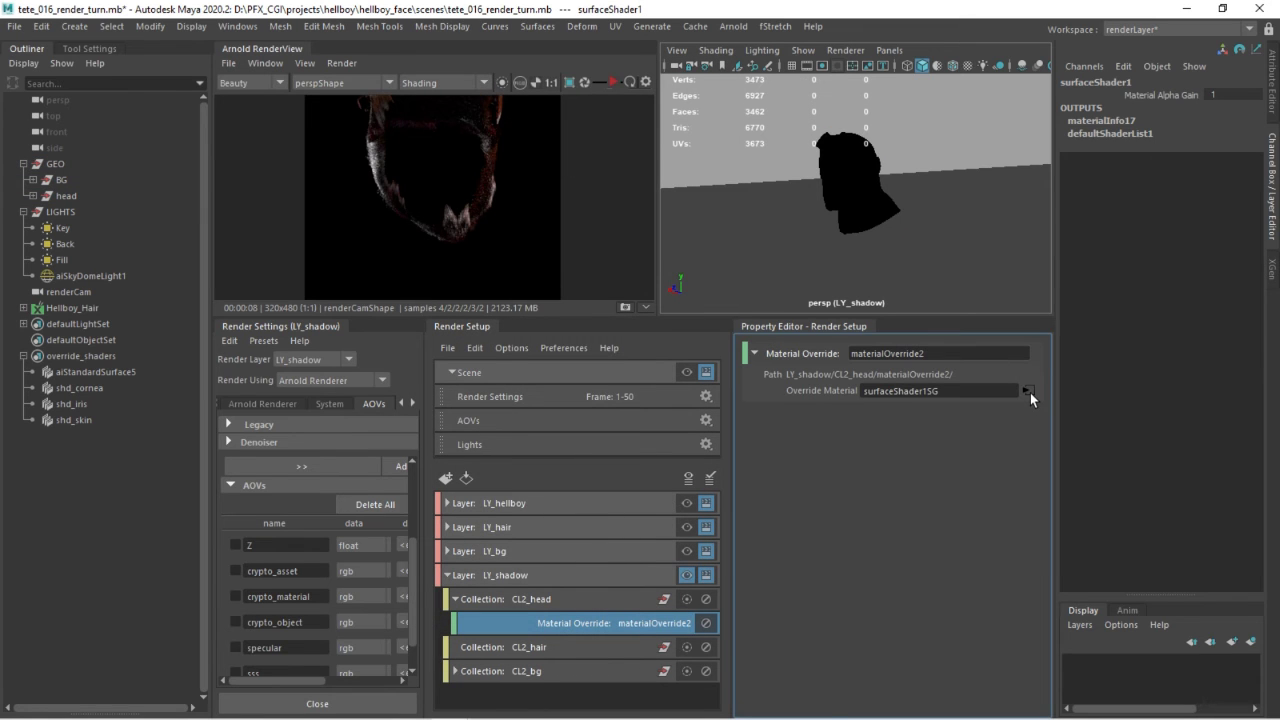
click(1028, 391)
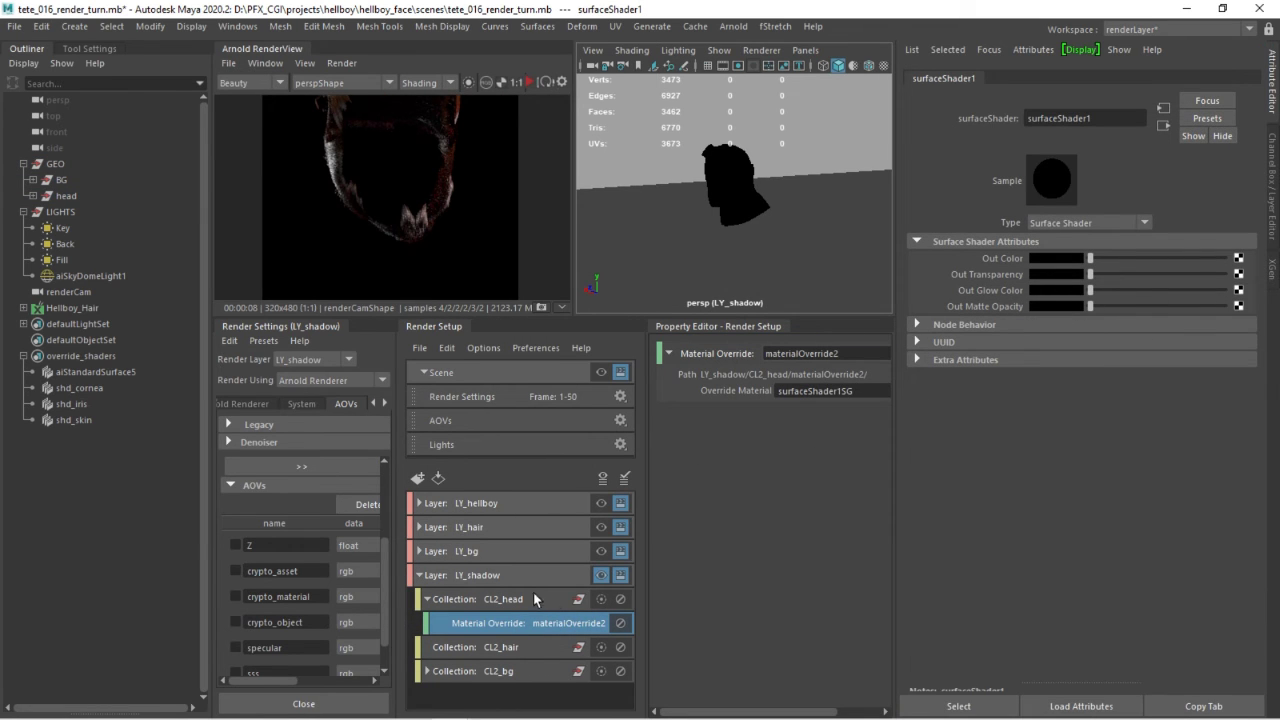
Step: Add a material override, materialOverride3, to the CL2_hair collection
click(428, 600)
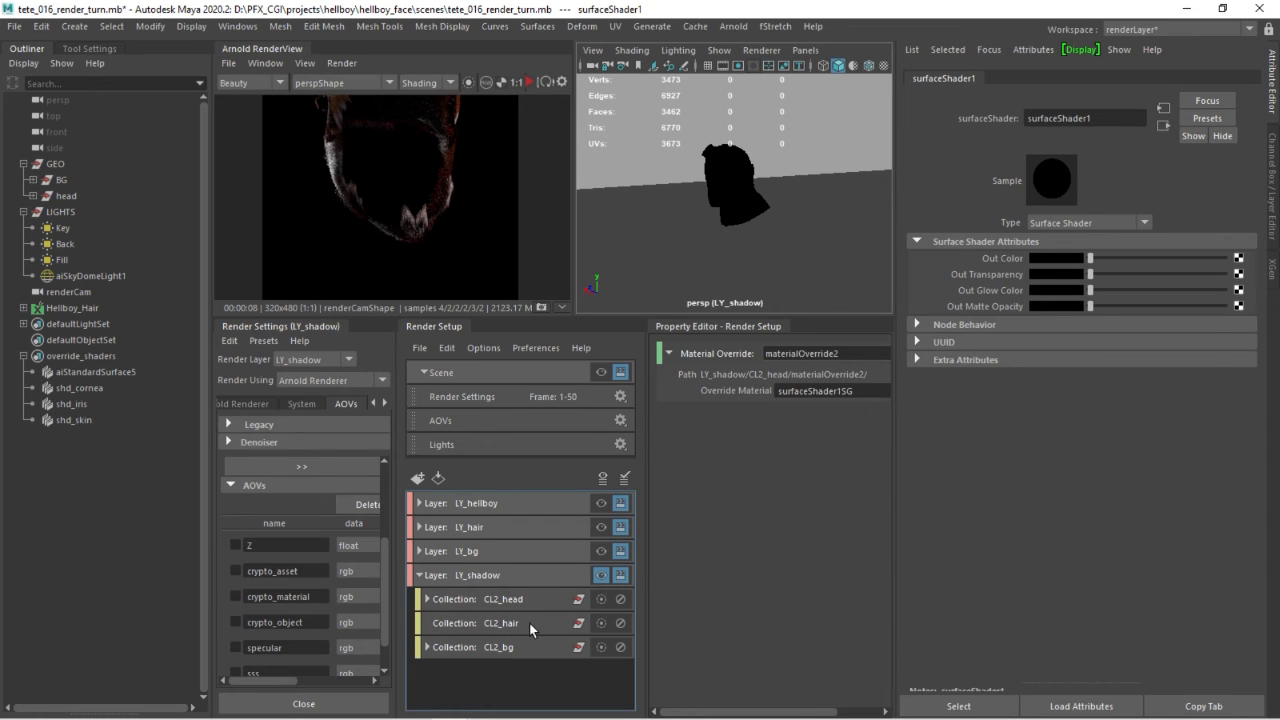
click(480, 624)
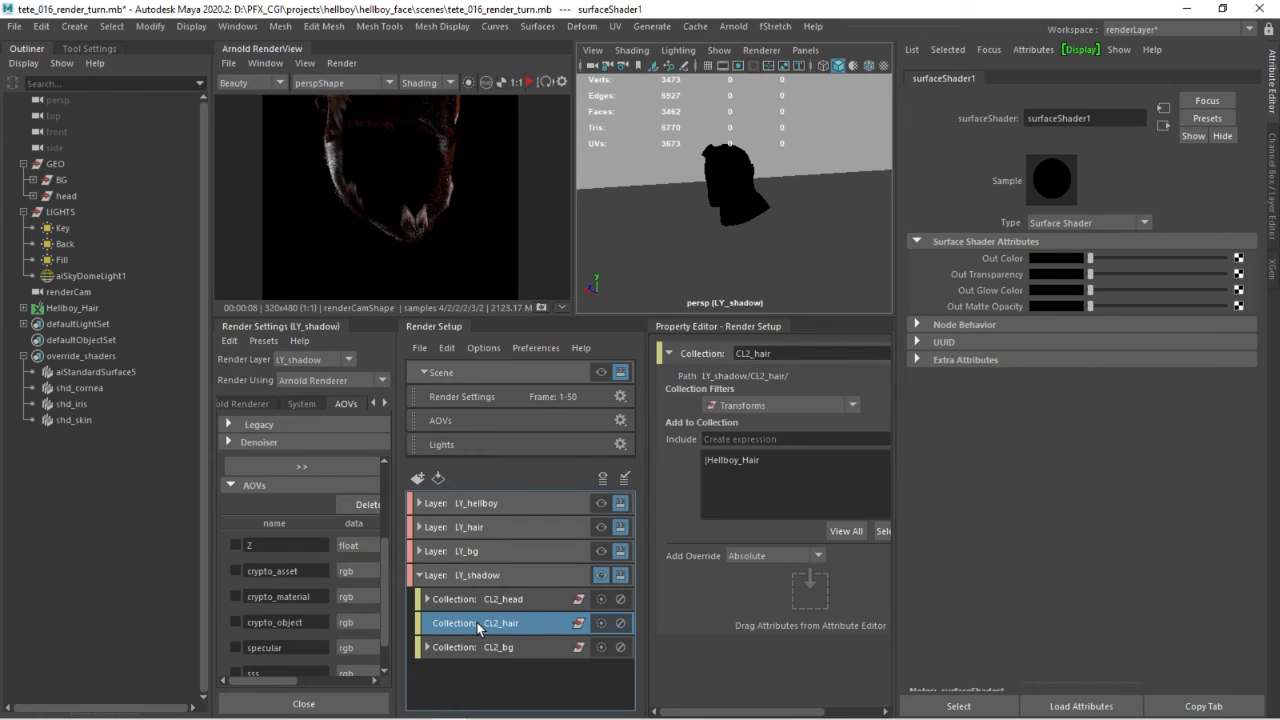
right_click(480, 628)
click(555, 584)
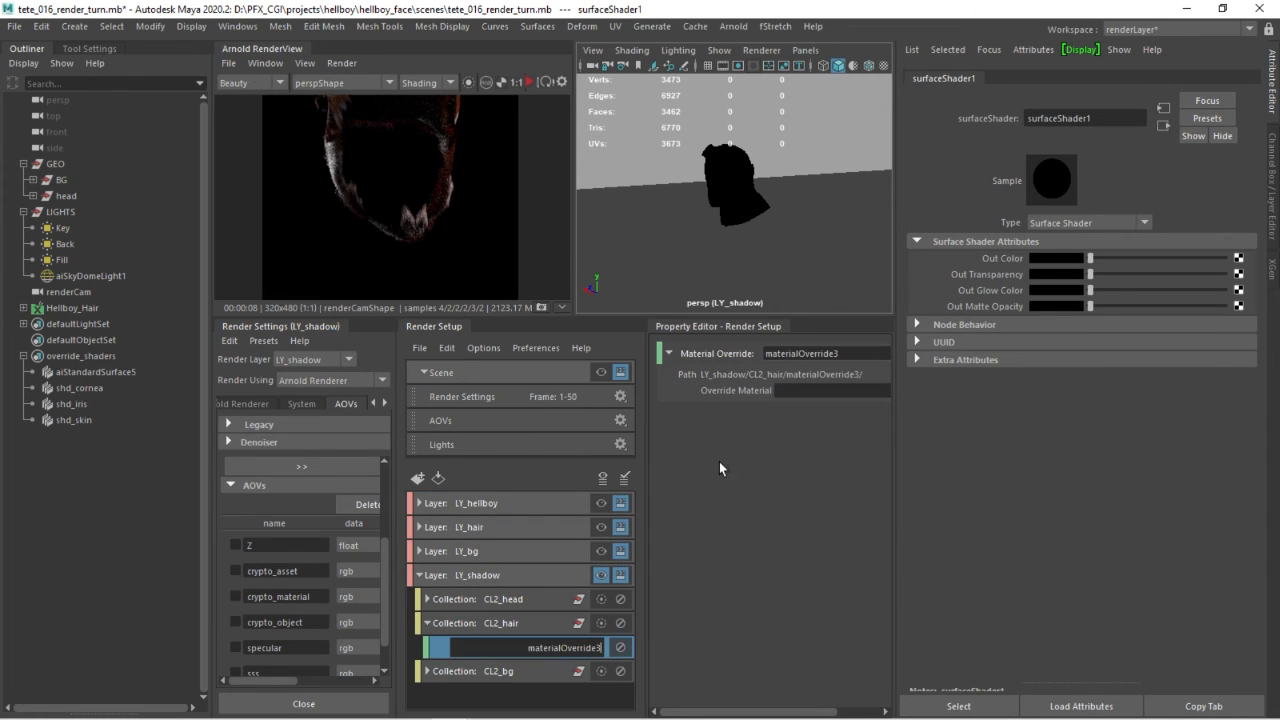
key(Return)
Step: Assign surfaceShader1 as the hair override material and re-render the LY_shadow layer
click(106, 84)
text(surf)
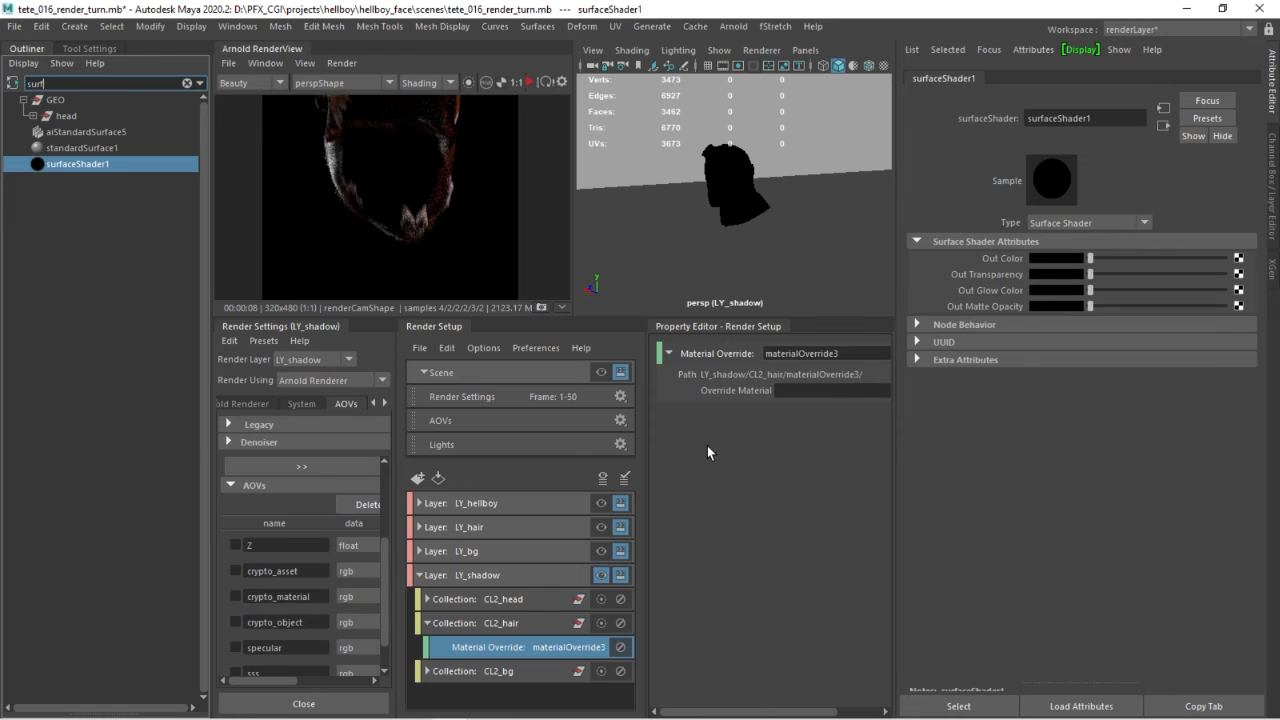
key(ctrl+a)
click(455, 599)
click(618, 620)
click(607, 671)
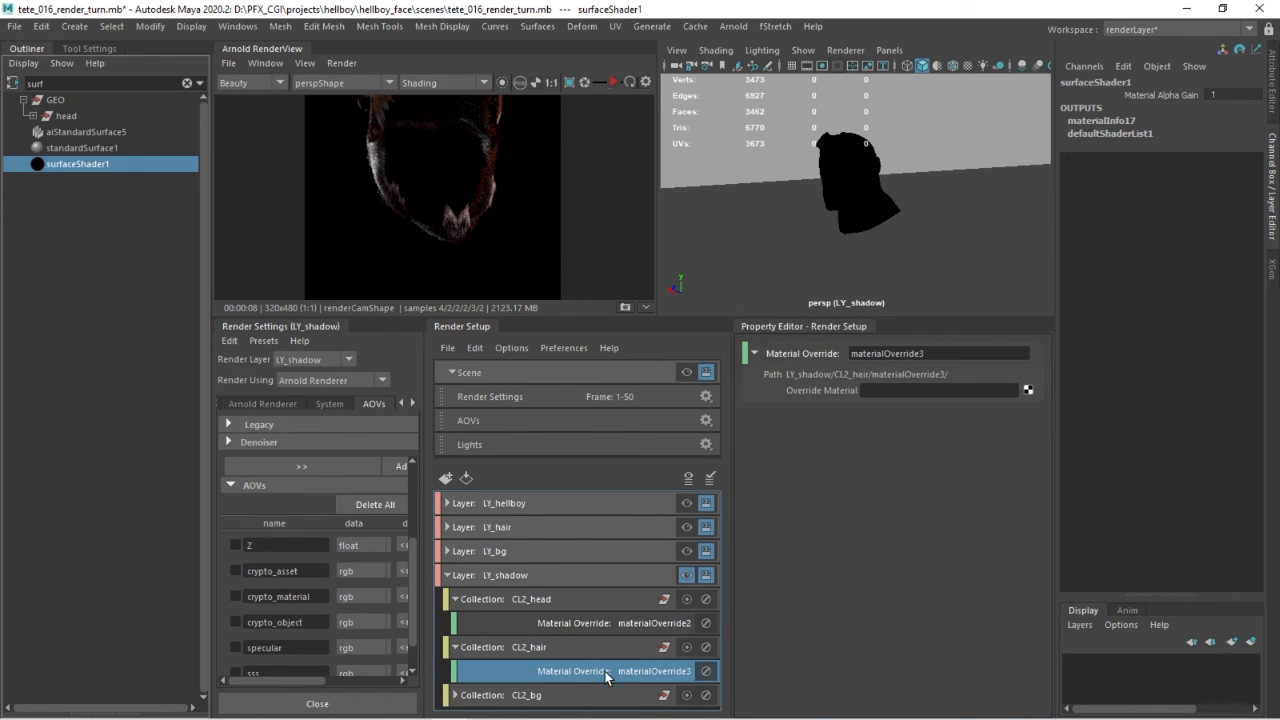
middle_drag(64, 163, 819, 390)
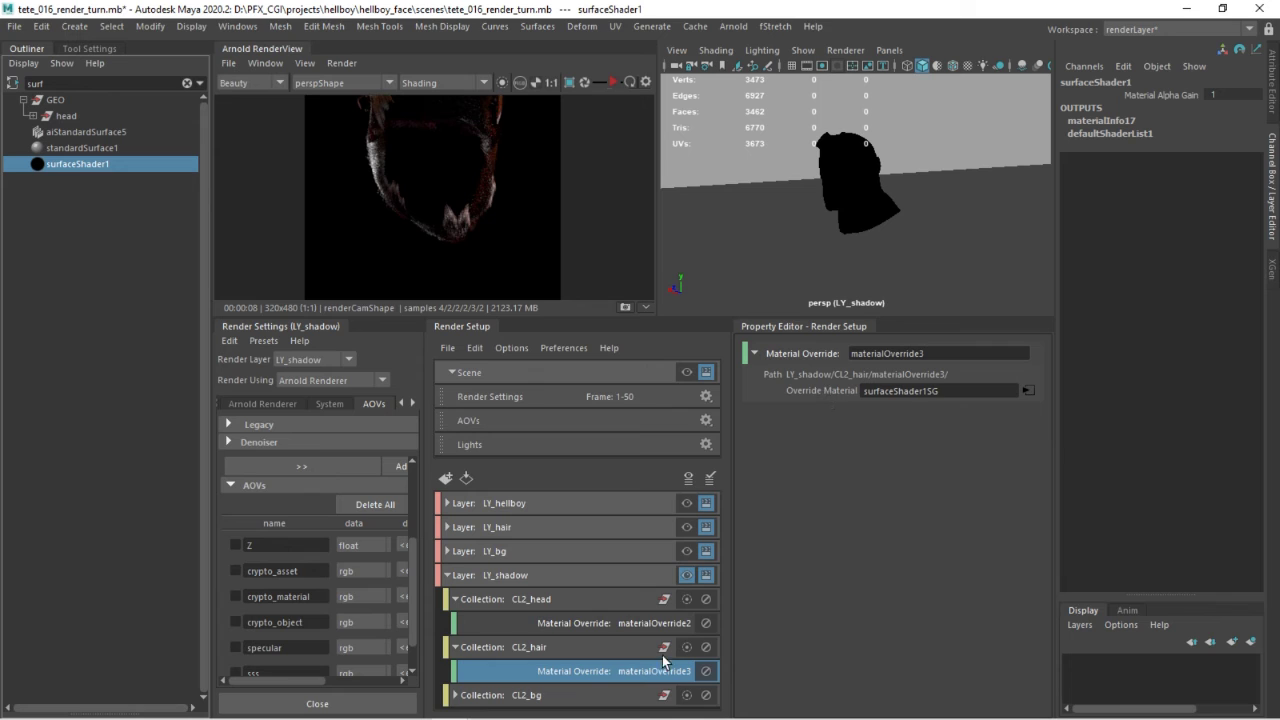
click(597, 622)
click(596, 671)
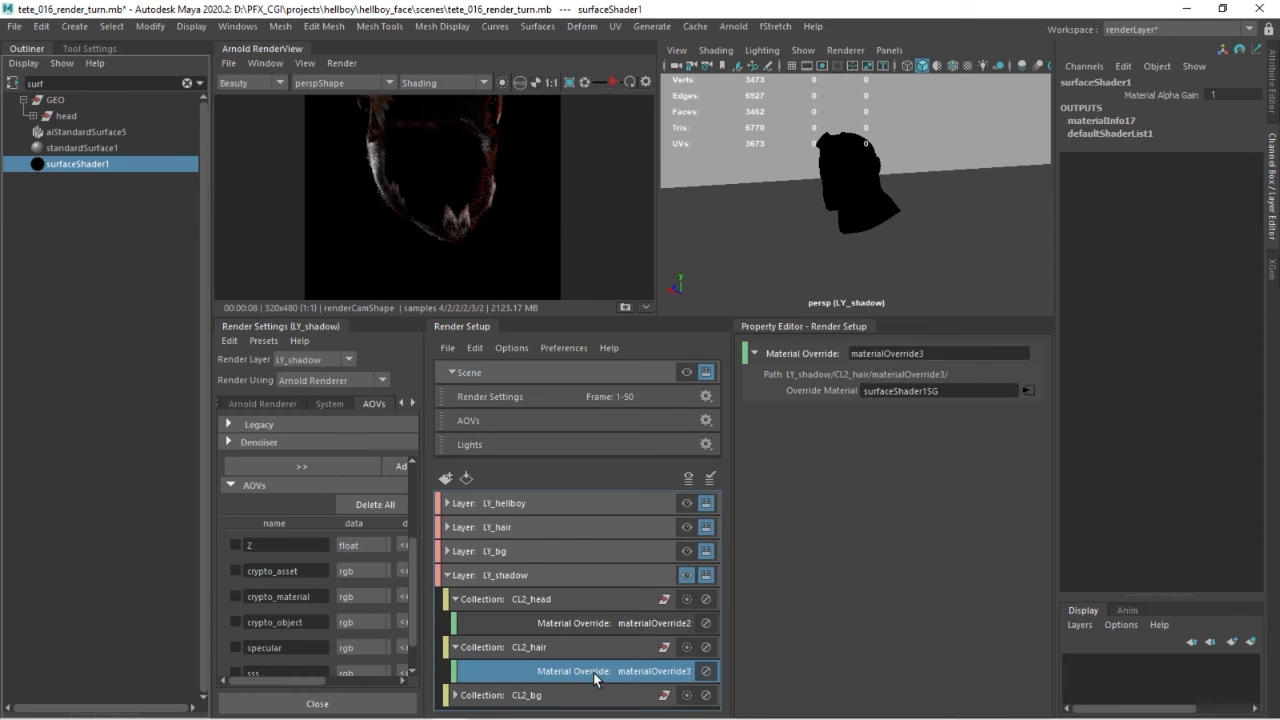
click(614, 86)
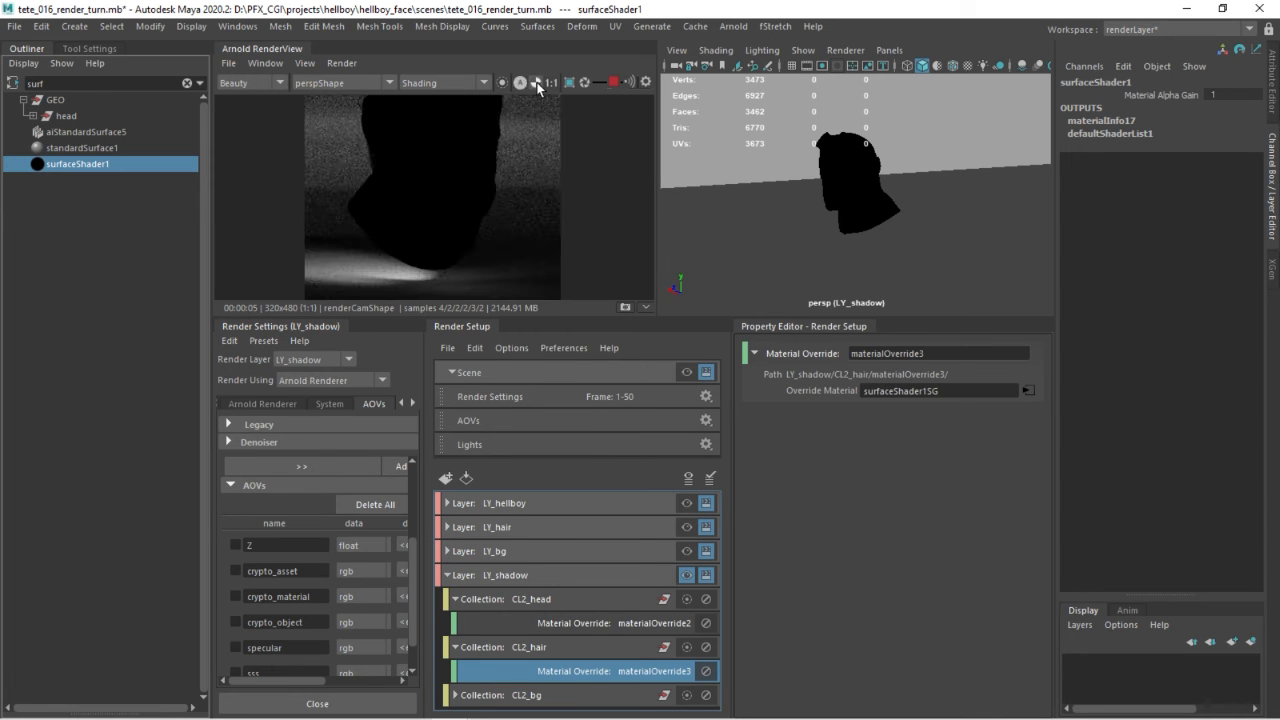
Step: Check the render's AOV list, keeping the Beauty pass displayed
mouse_move(469, 183)
middle_down()
mouse_move(507, 218)
mouse_move(502, 166)
middle_up()
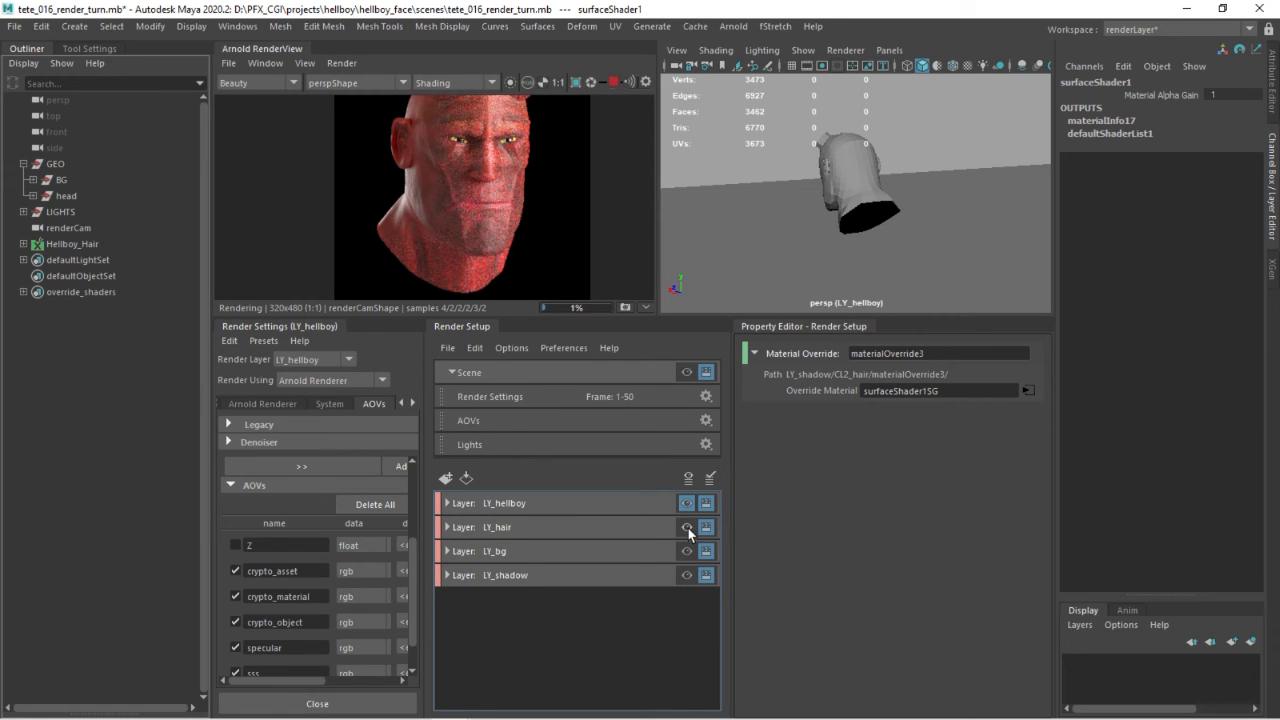
click(281, 83)
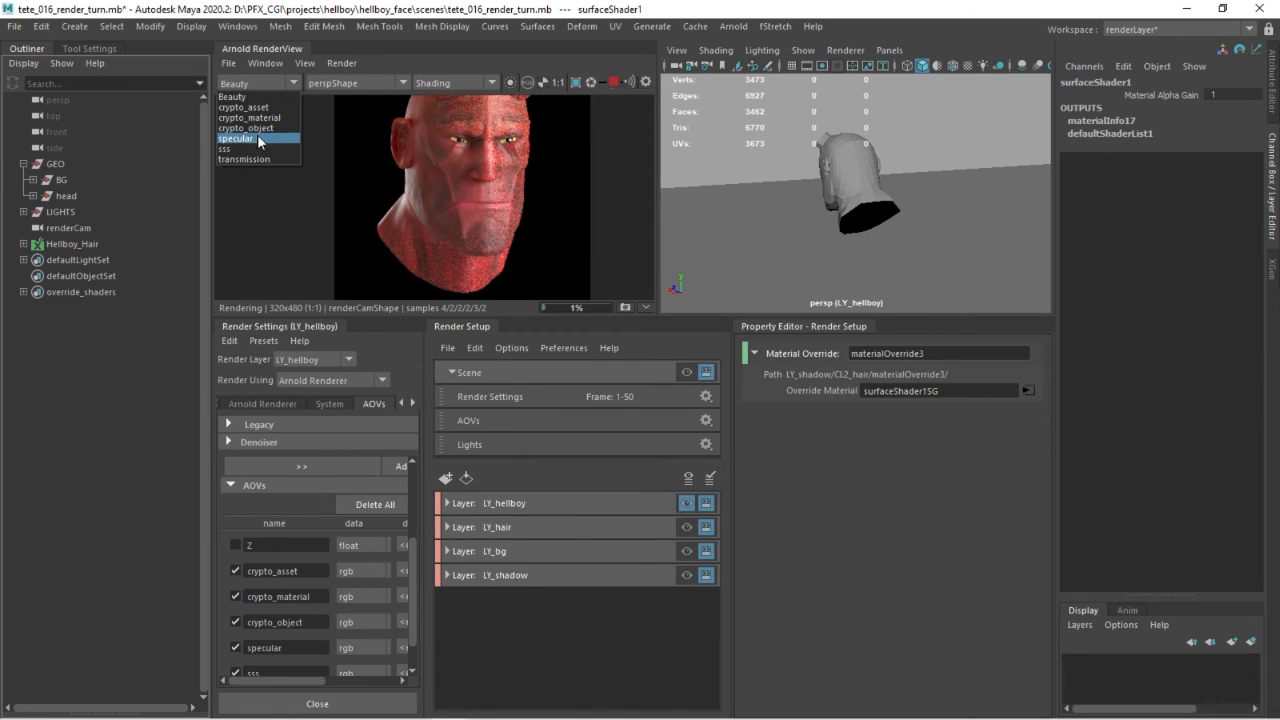
click(286, 83)
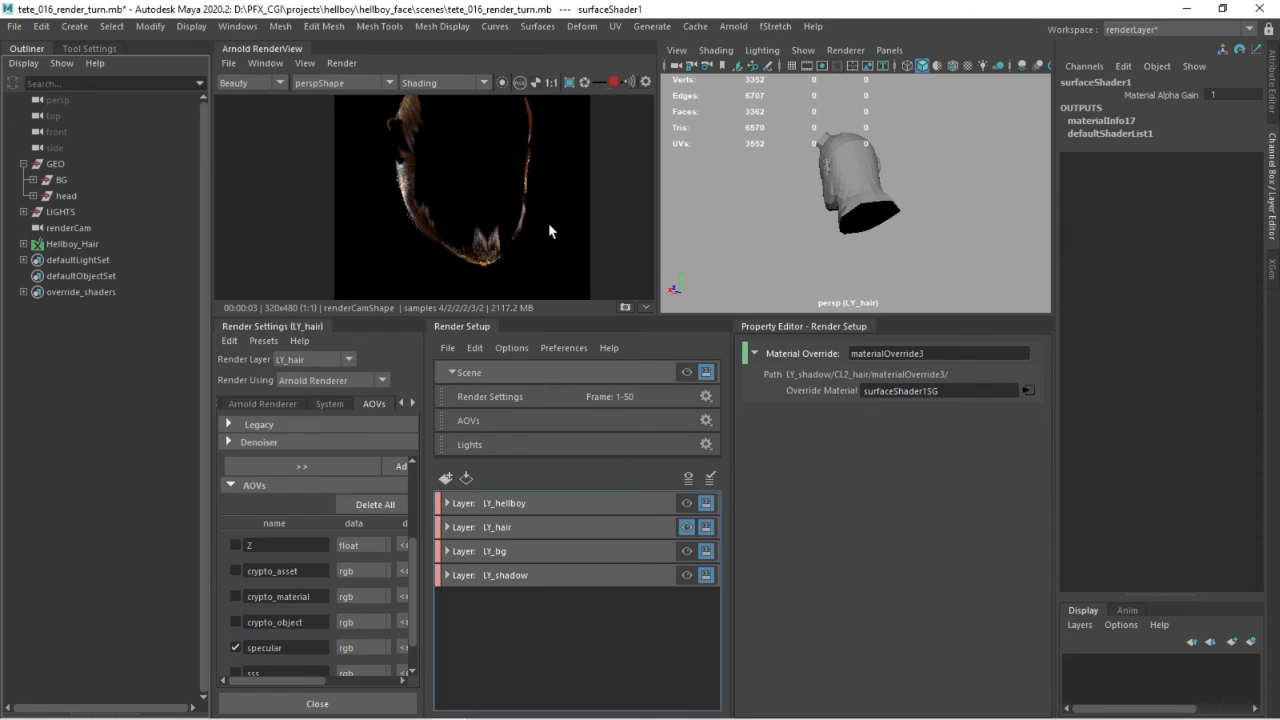
click(250, 82)
click(355, 57)
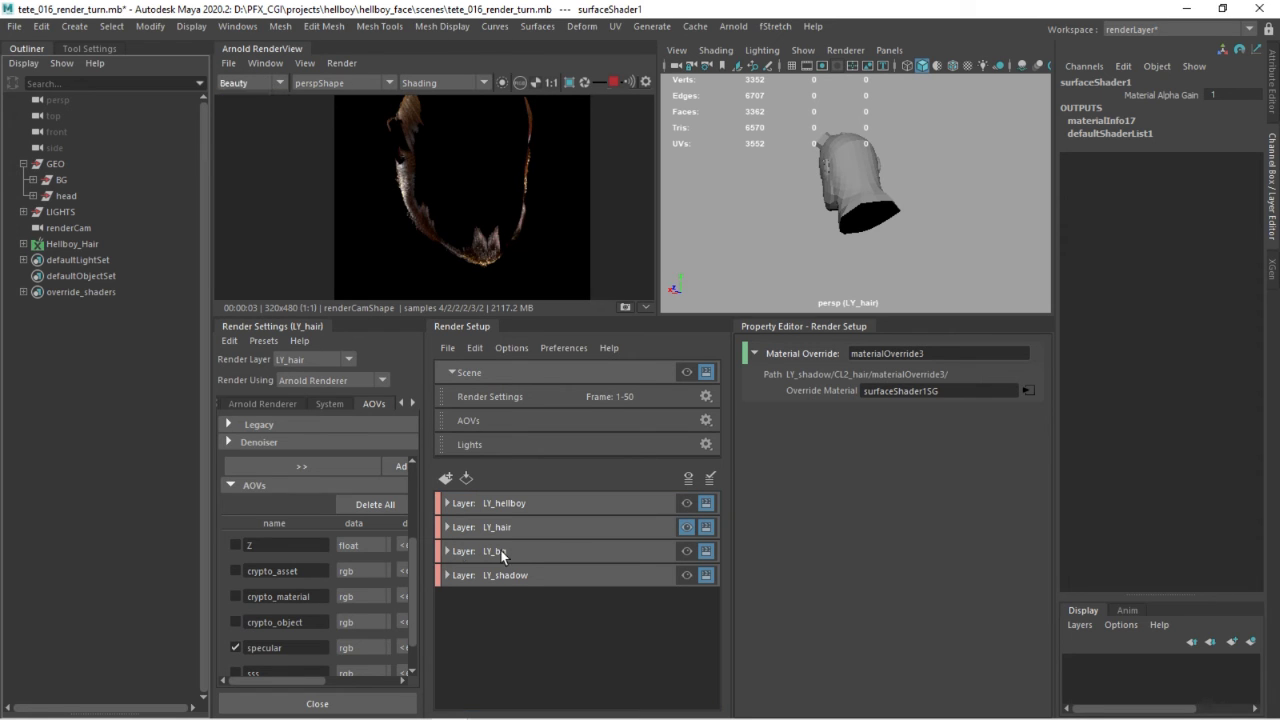
Step: Preview LY_bg, then make LY_shadow visible again and view a single channel
click(687, 551)
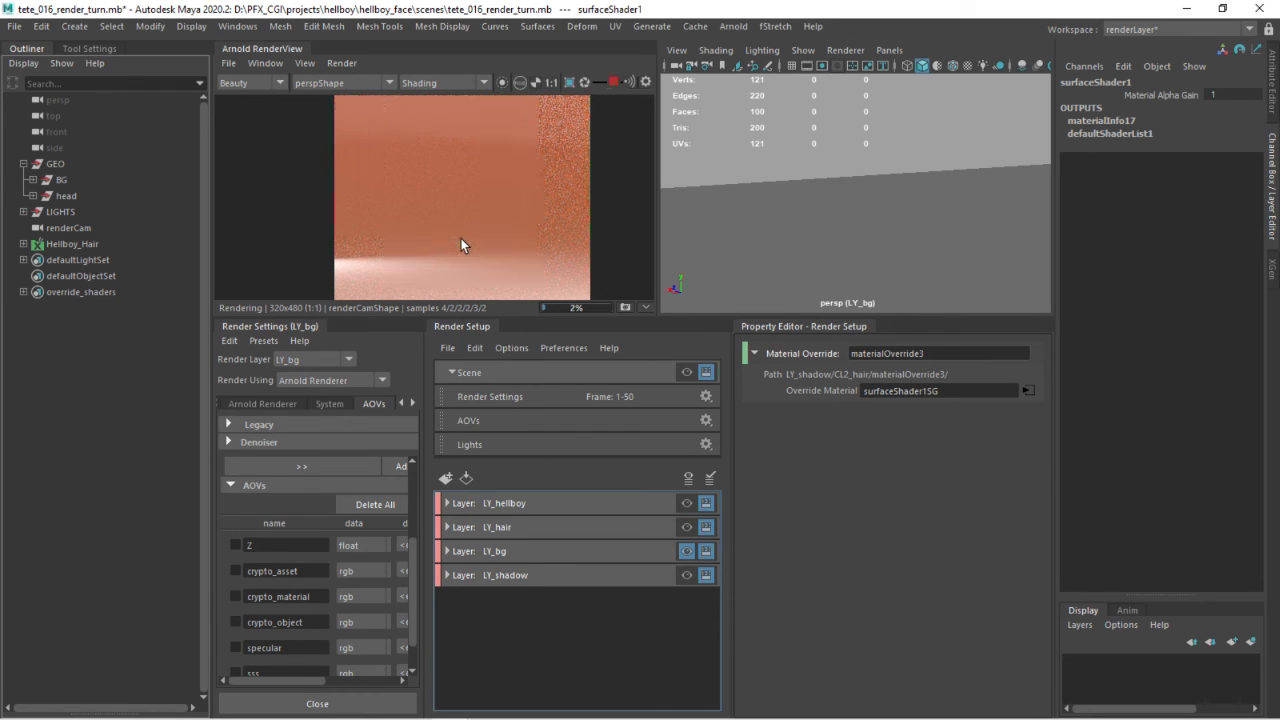
click(686, 574)
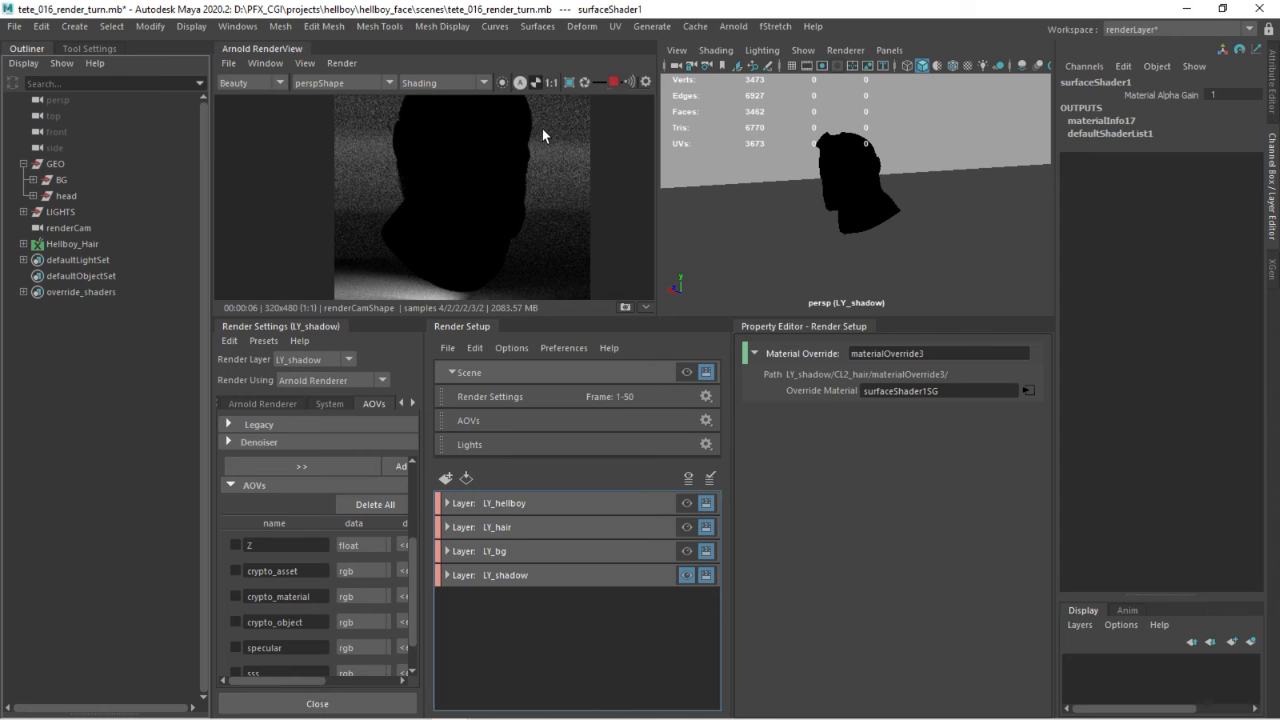
click(535, 84)
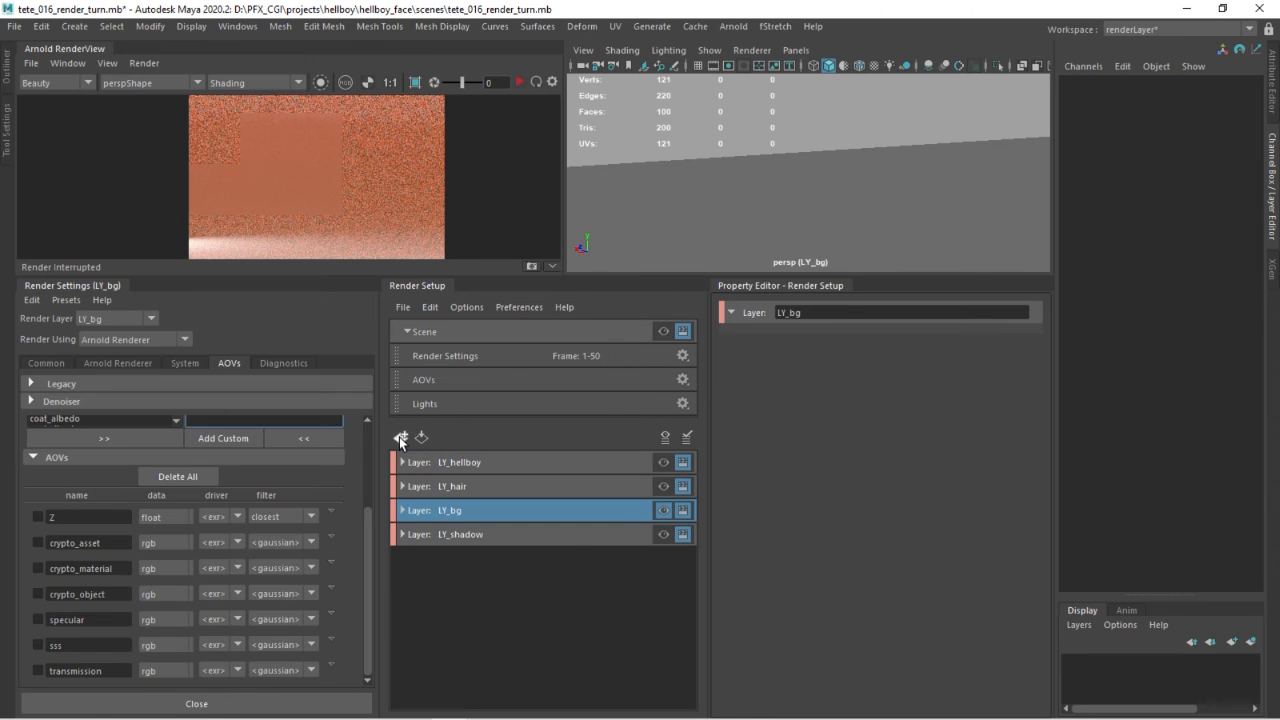
Step: Create the LY_utility render layer and select GEO and Hellboy_Hair
click(400, 437)
text(LY_)
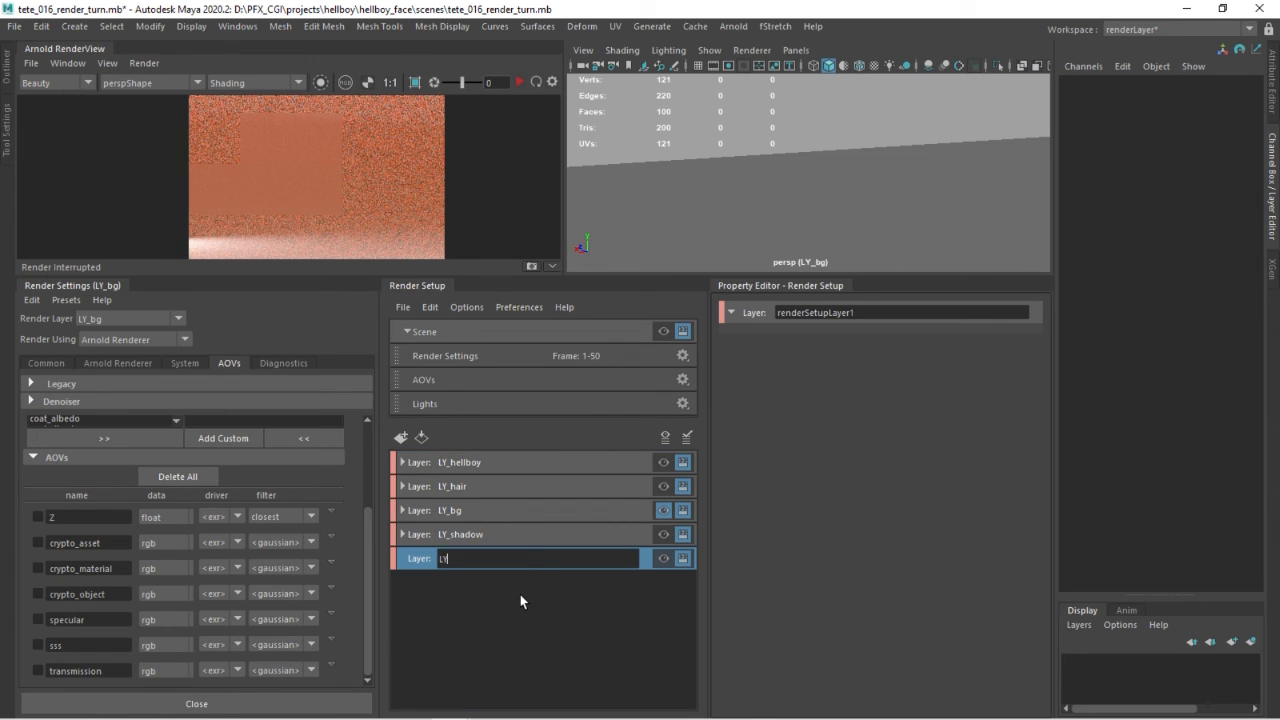
text(utility)
key(Return)
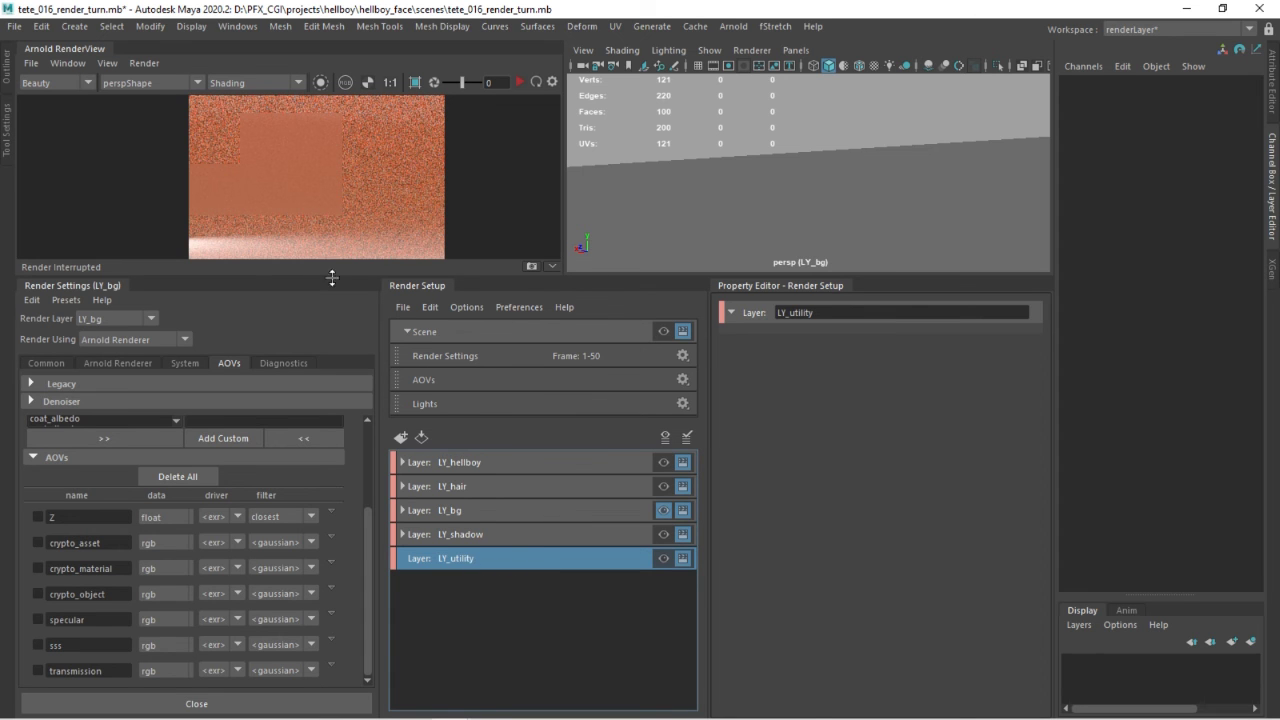
click(8, 72)
click(60, 165)
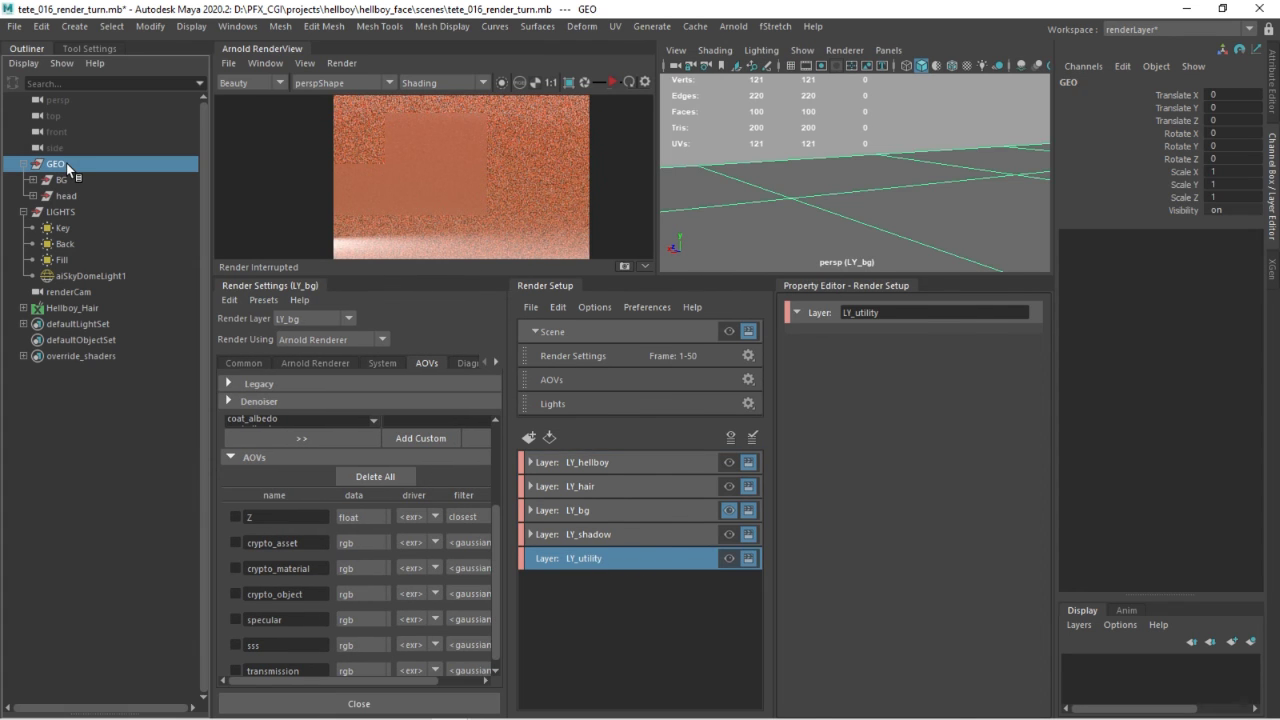
ctrl+click(75, 308)
Step: Create a CL_ALL collection in LY_utility holding GEO and Hellboy_Hair, and render it
right_click(592, 559)
click(623, 566)
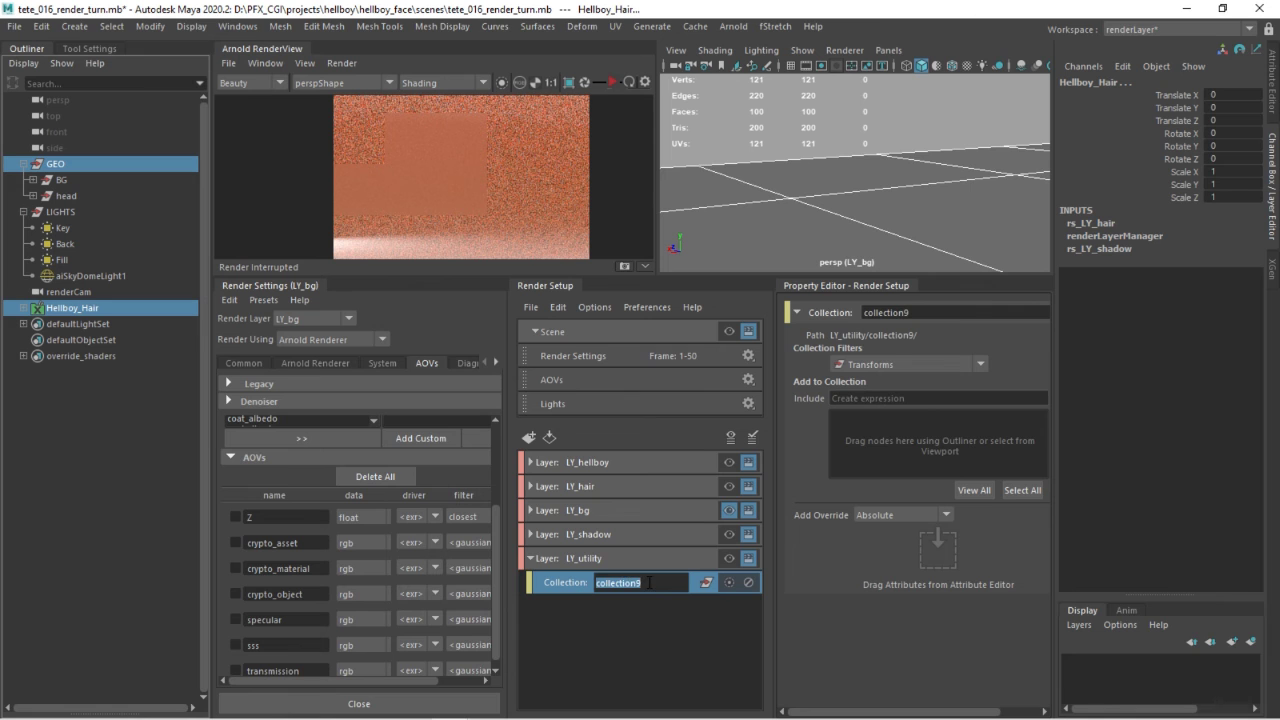
text(CL_ALL)
key(Return)
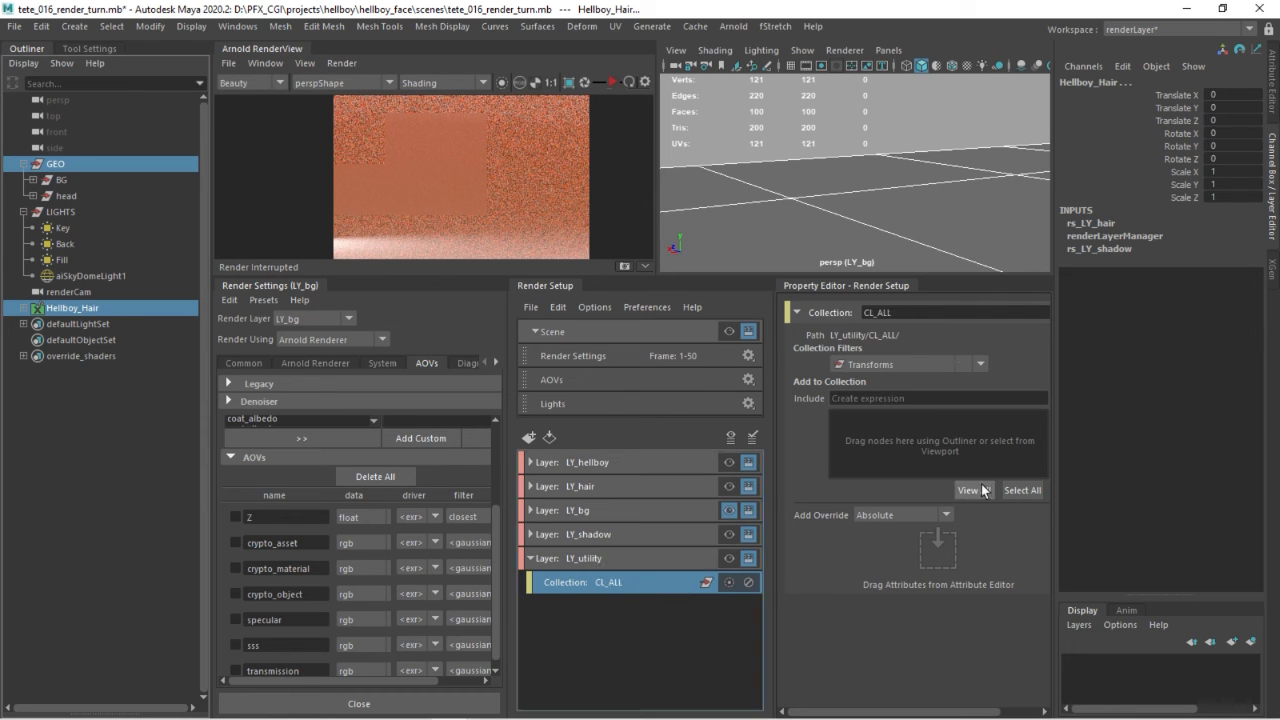
click(1043, 423)
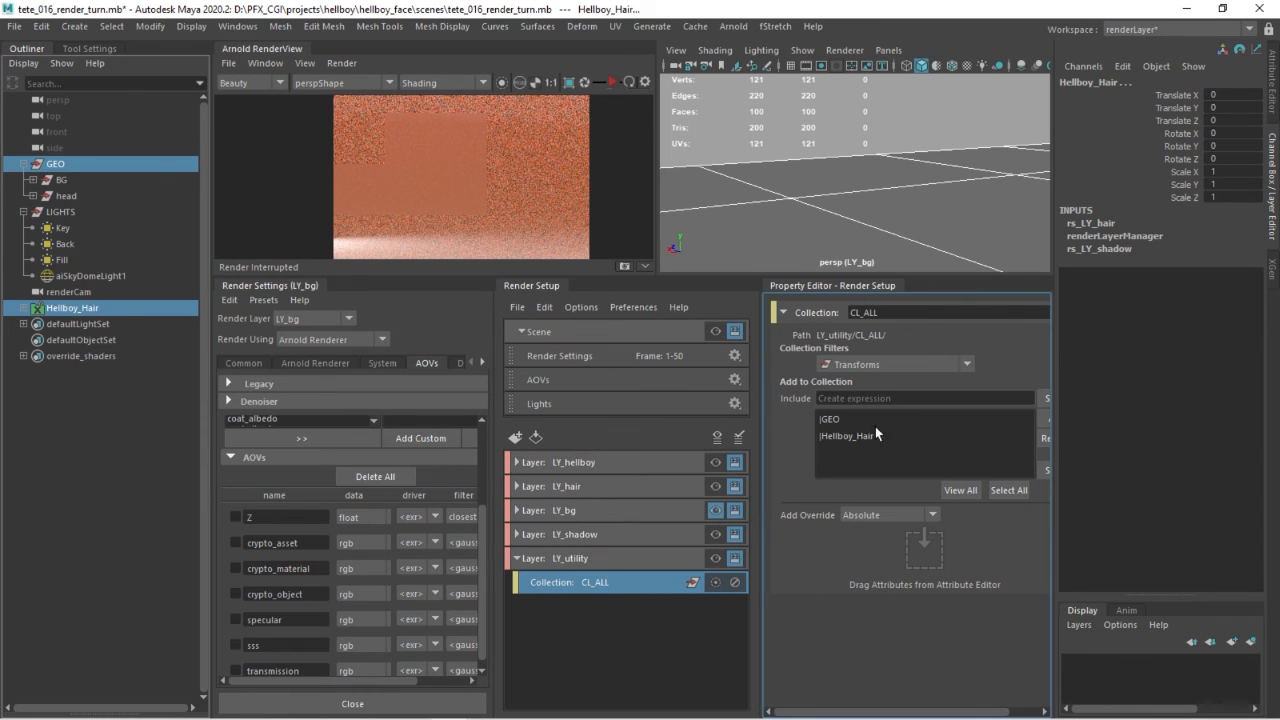
click(715, 558)
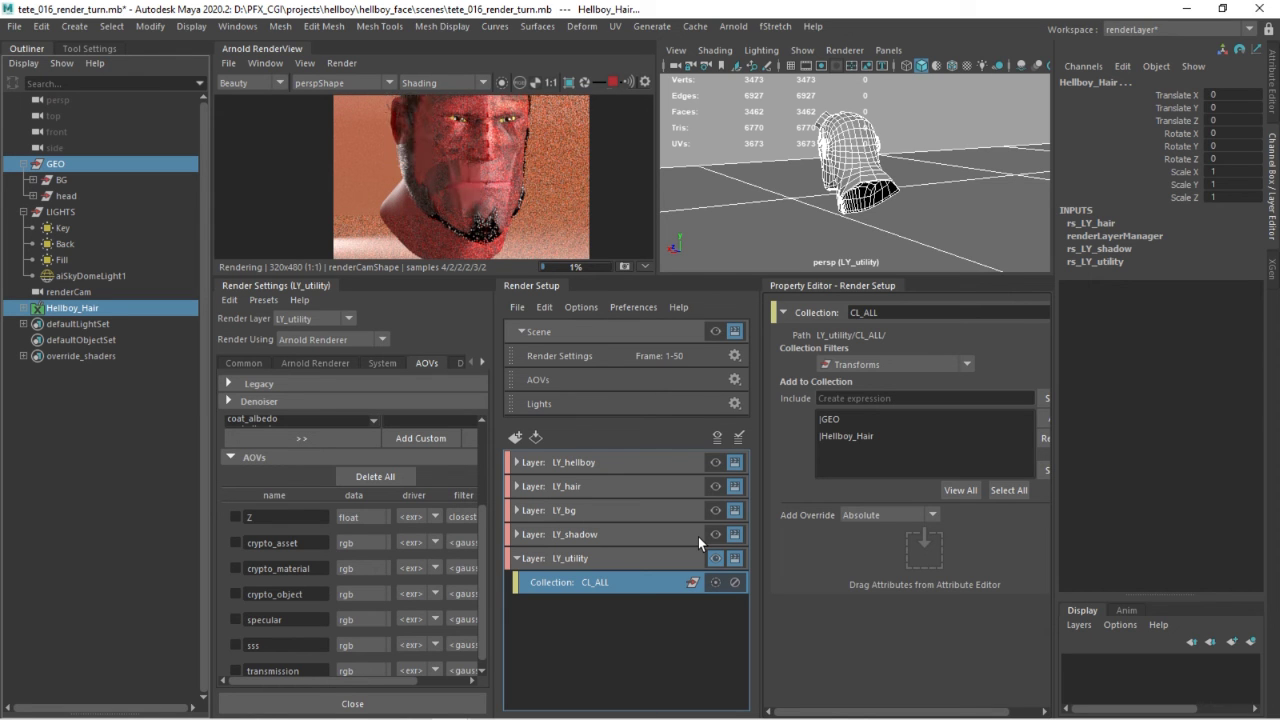
scroll(472, 195, up, 2)
scroll(435, 180, down, 2)
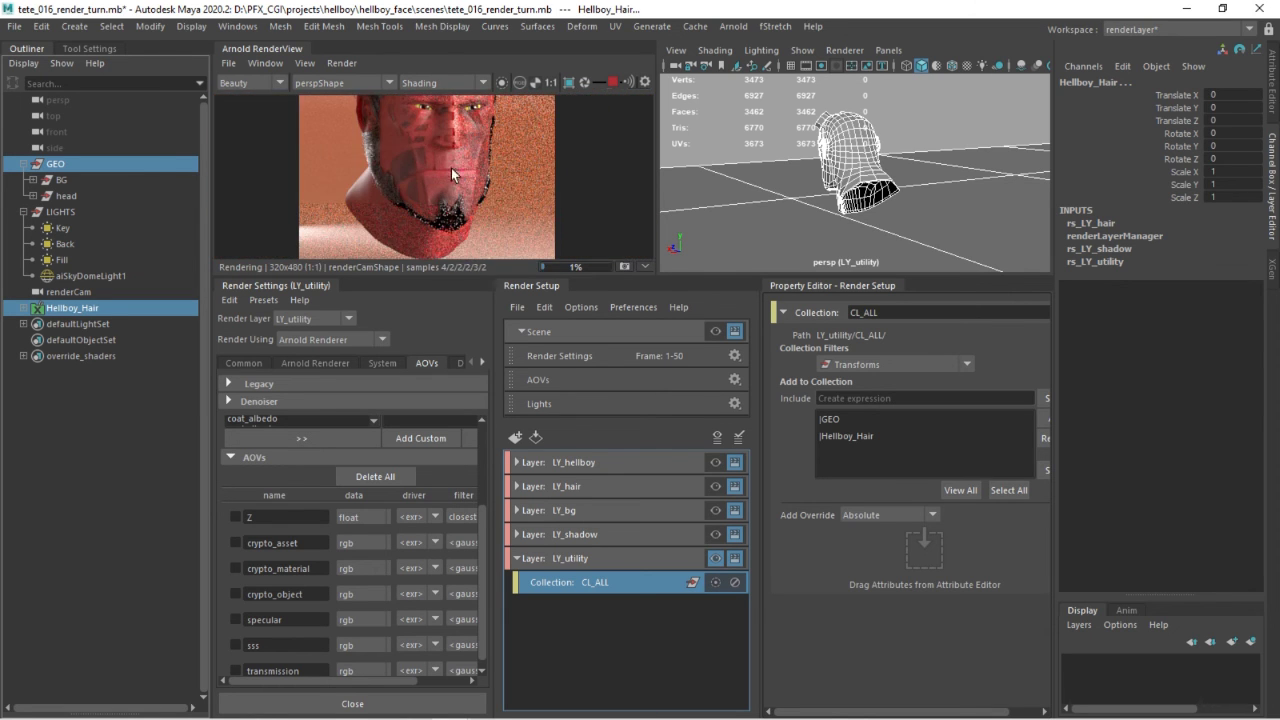
click(342, 63)
click(416, 185)
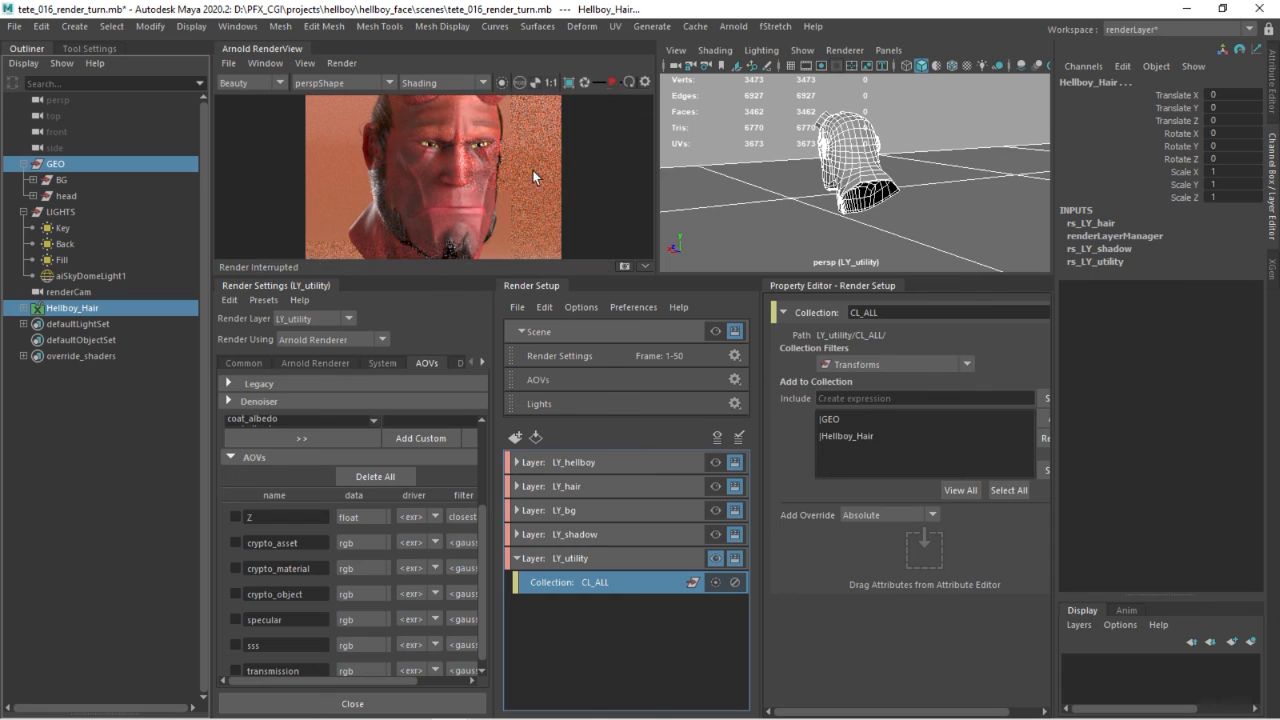
Step: Give CL_ALL a material override using surfaceShader1SG and update the full-scene render
right_click(586, 582)
click(636, 541)
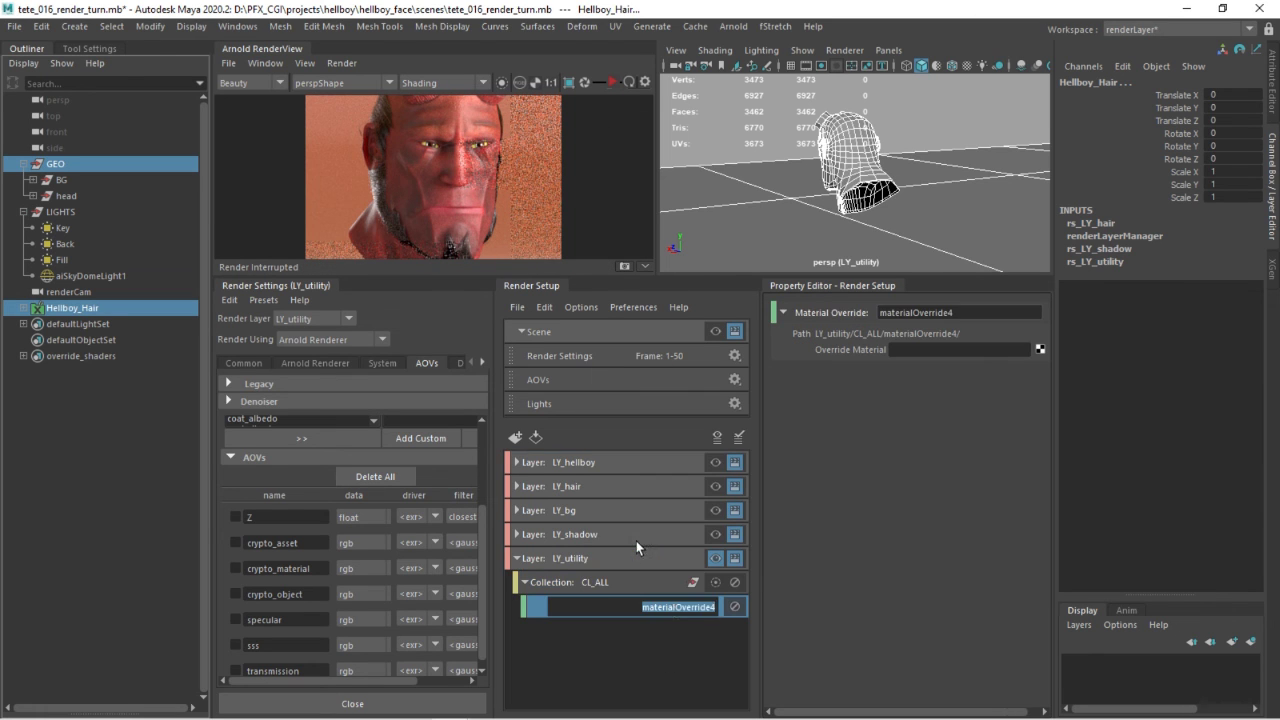
click(116, 84)
text(surf)
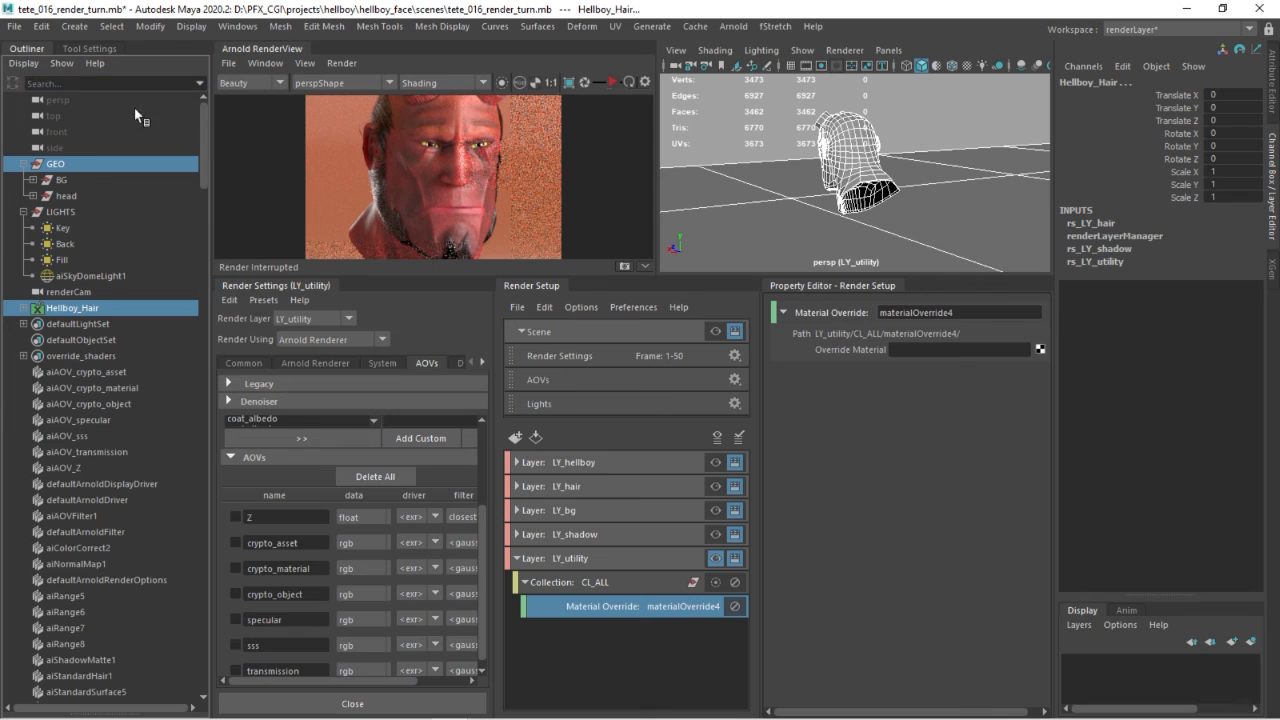
middle_drag(45, 163, 841, 348)
click(344, 64)
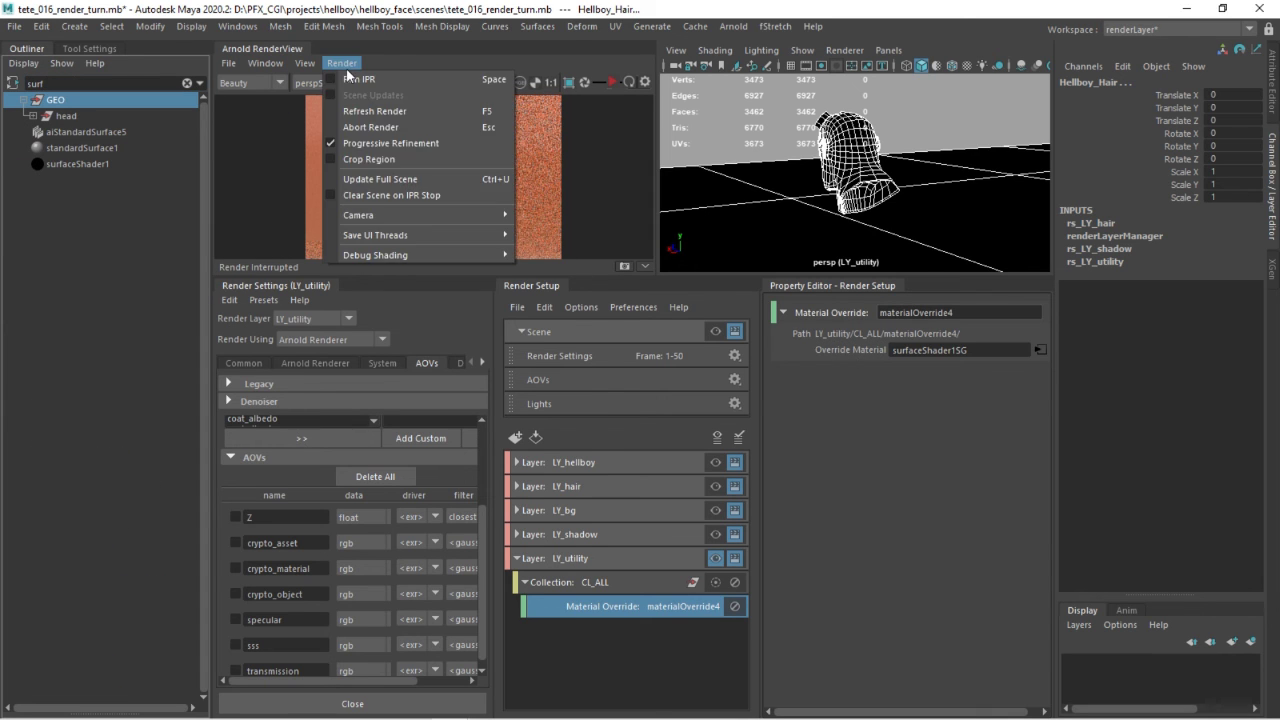
click(380, 179)
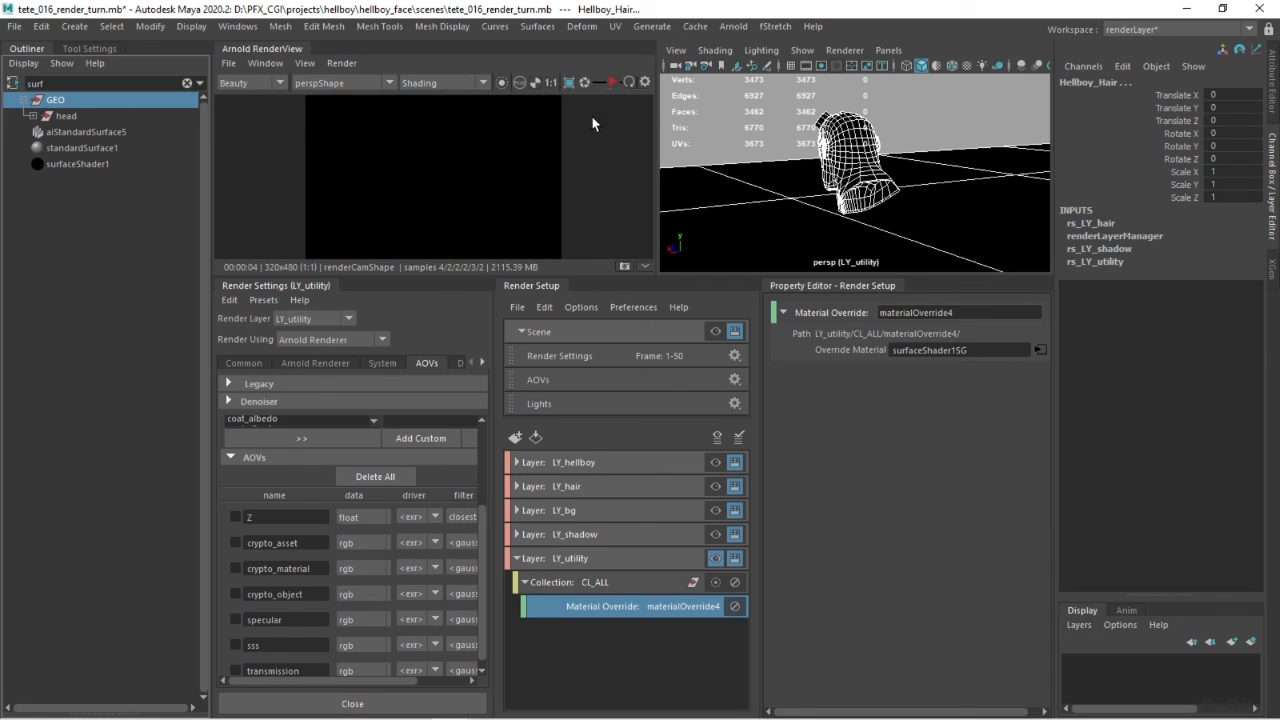
Step: Create an absolute override on LY_utility that enables the Z AOV
click(601, 560)
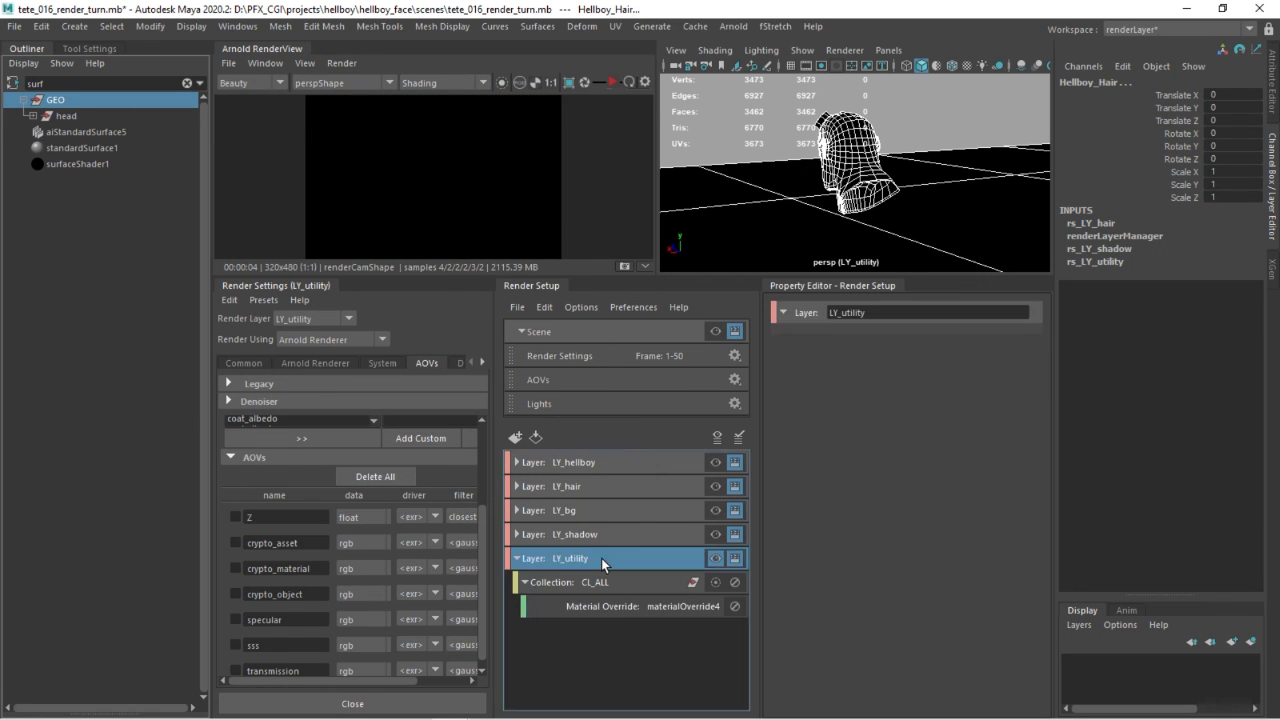
right_click(238, 519)
click(257, 566)
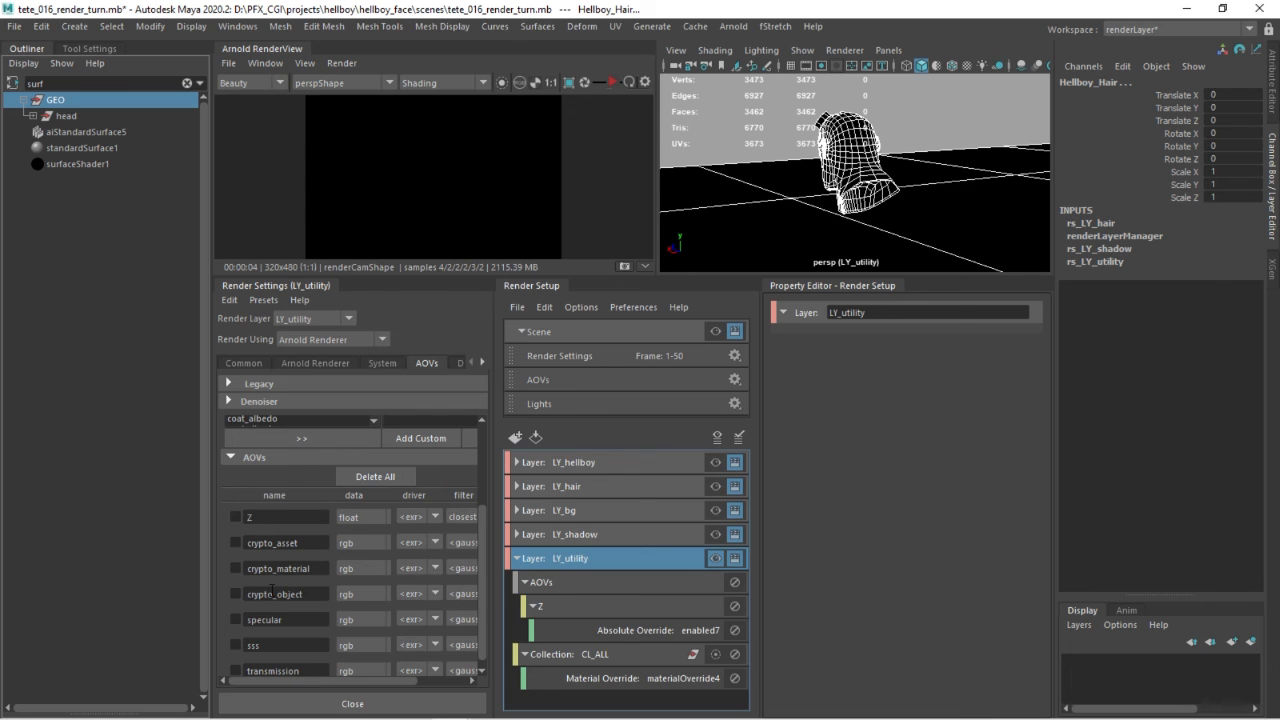
click(533, 606)
click(530, 634)
click(533, 606)
click(610, 630)
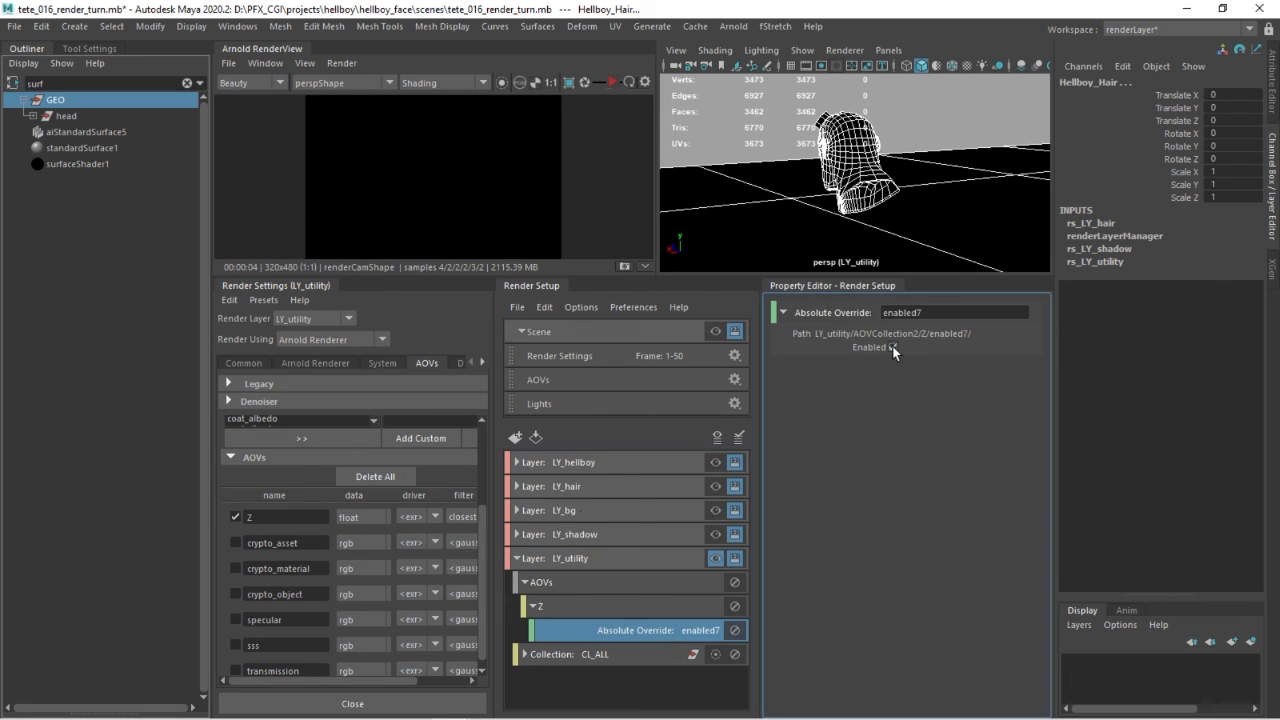
Step: Preview the Z pass in the render view, then switch back to Beauty
click(261, 83)
click(250, 101)
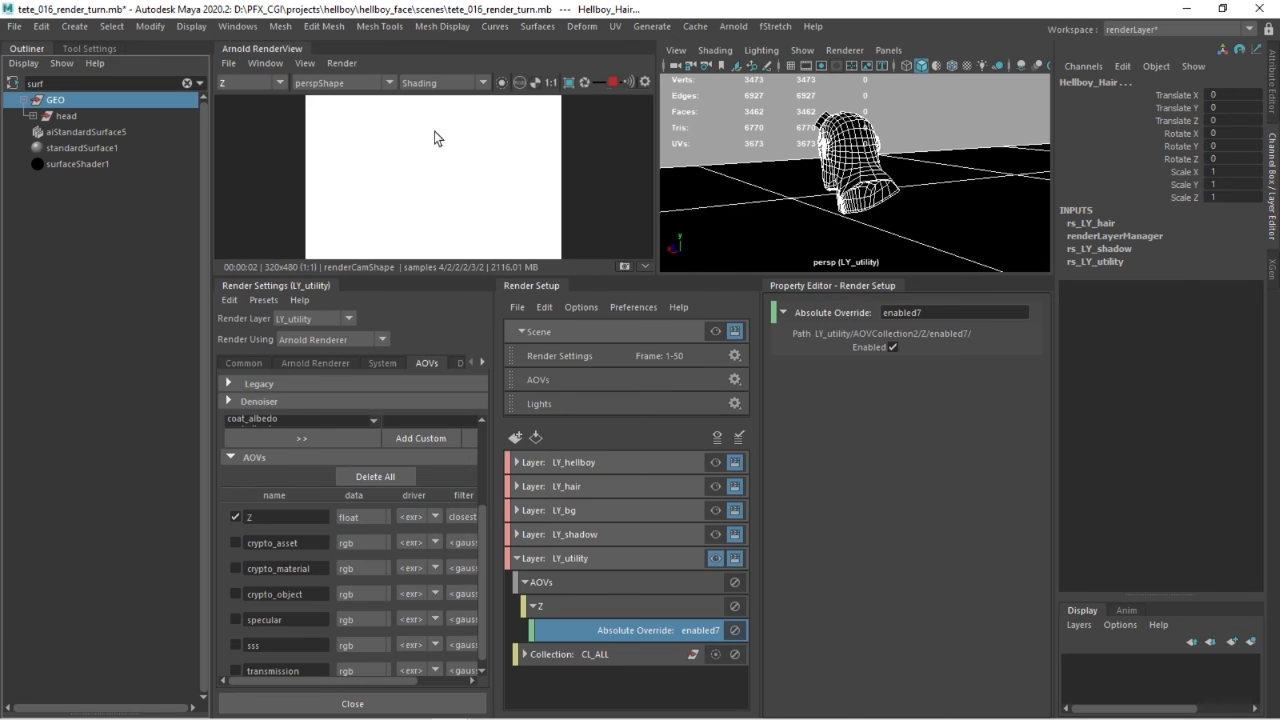
click(280, 83)
click(252, 97)
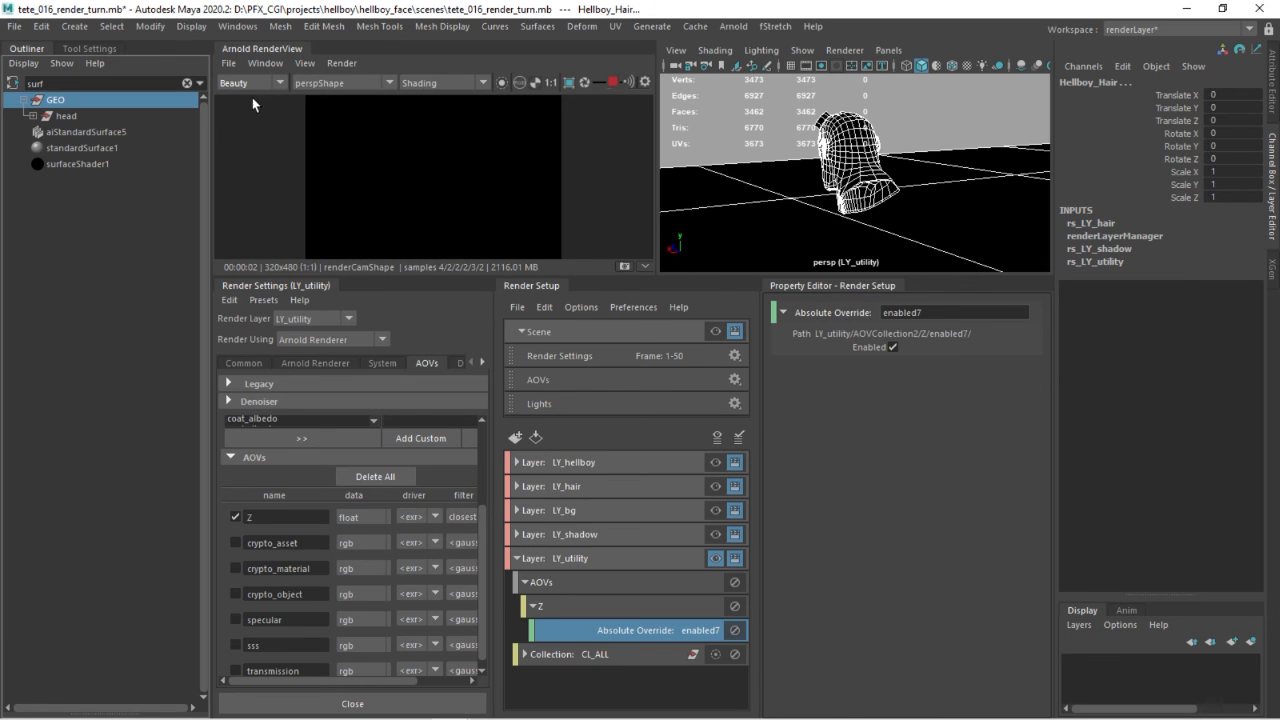
click(237, 27)
mouse_move(280, 131)
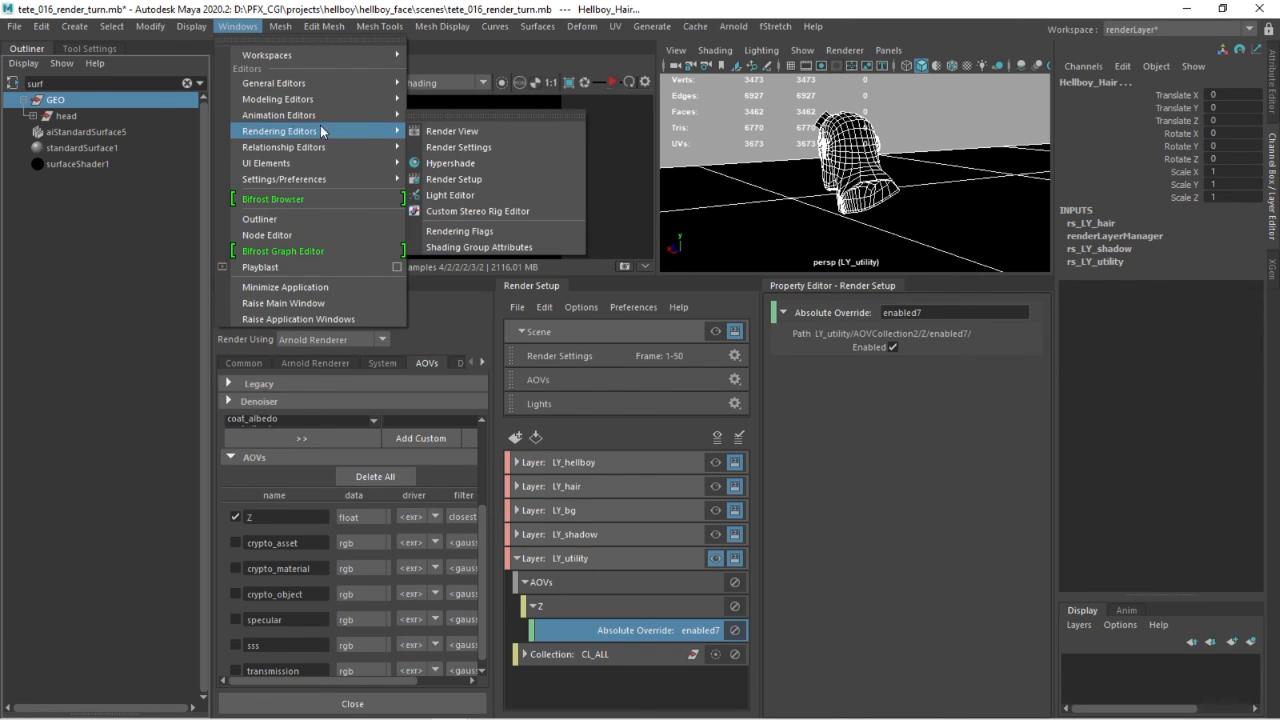
key(Escape)
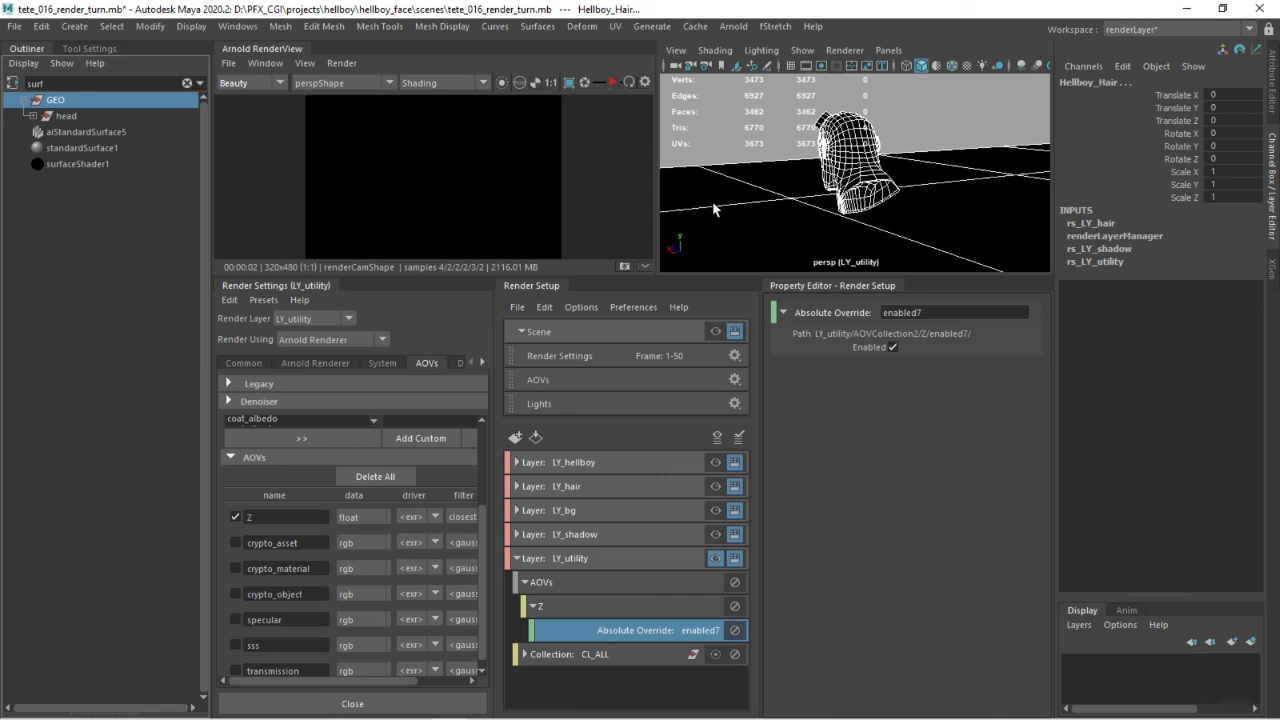
Step: Create an absolute override on LY_utility turning Half Precision off
click(384, 363)
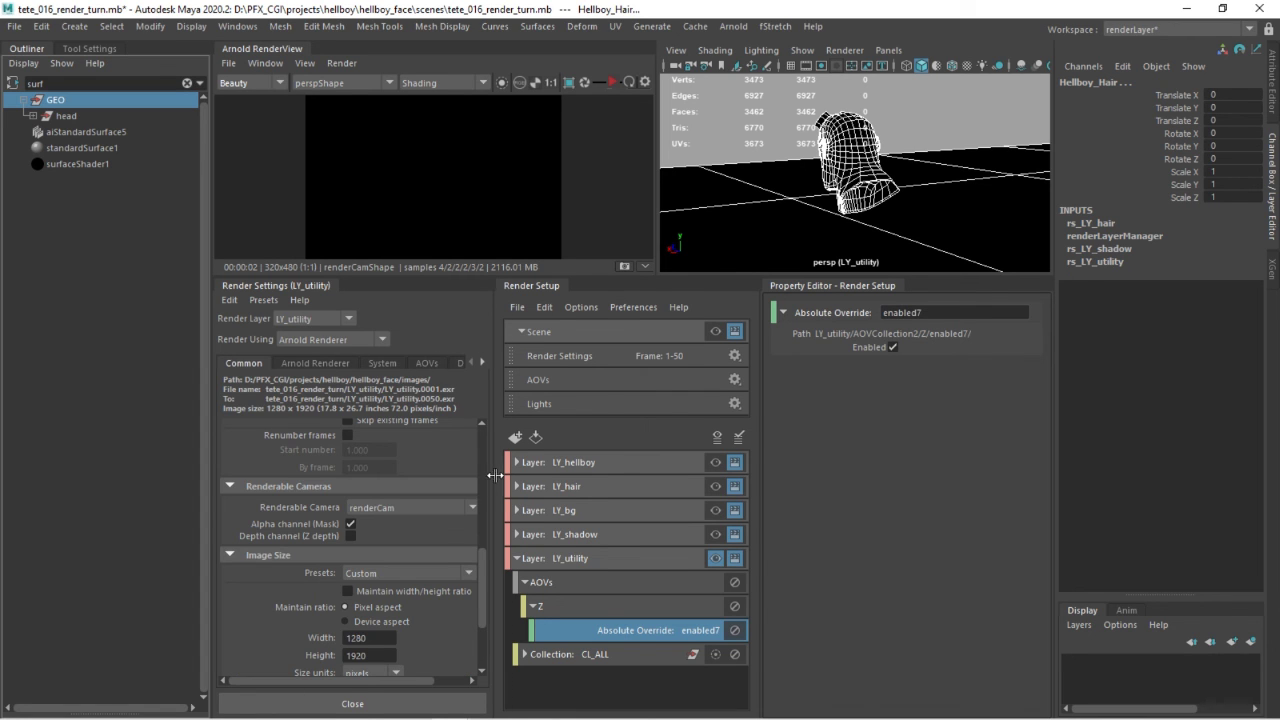
drag(495, 475, 509, 475)
click(28, 49)
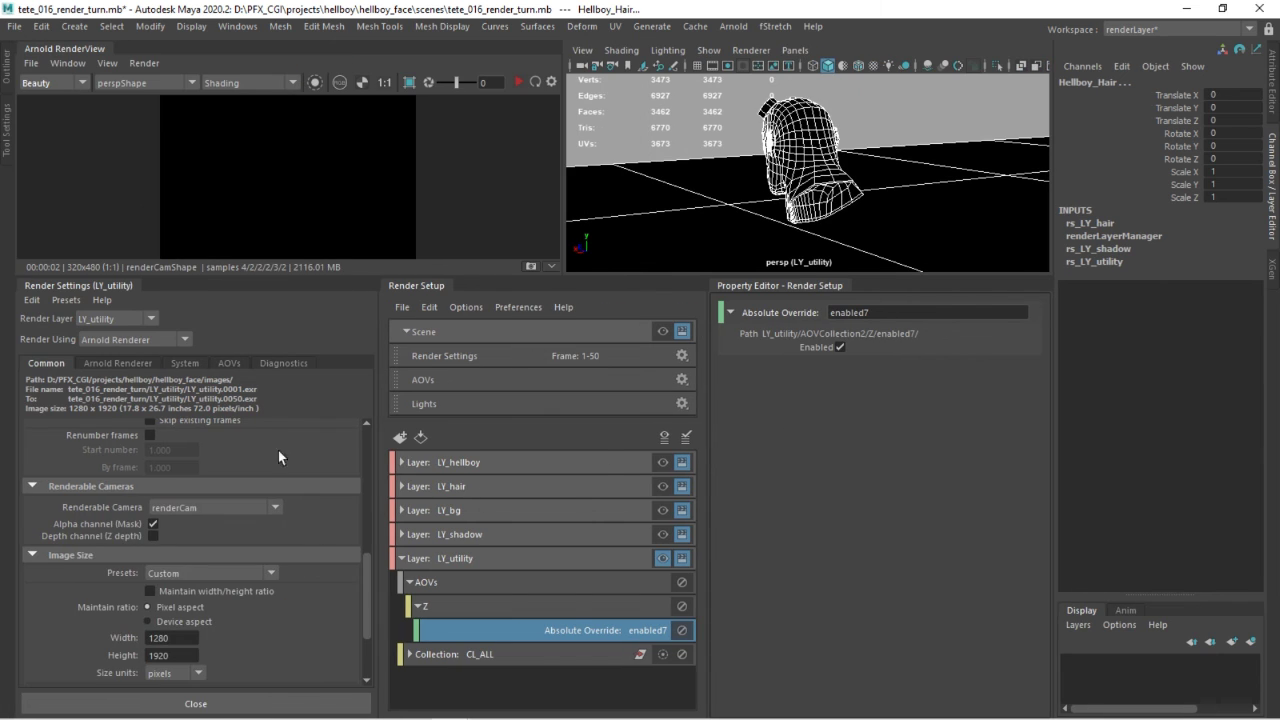
scroll(200, 490, up, 5)
right_click(160, 505)
click(200, 578)
click(158, 504)
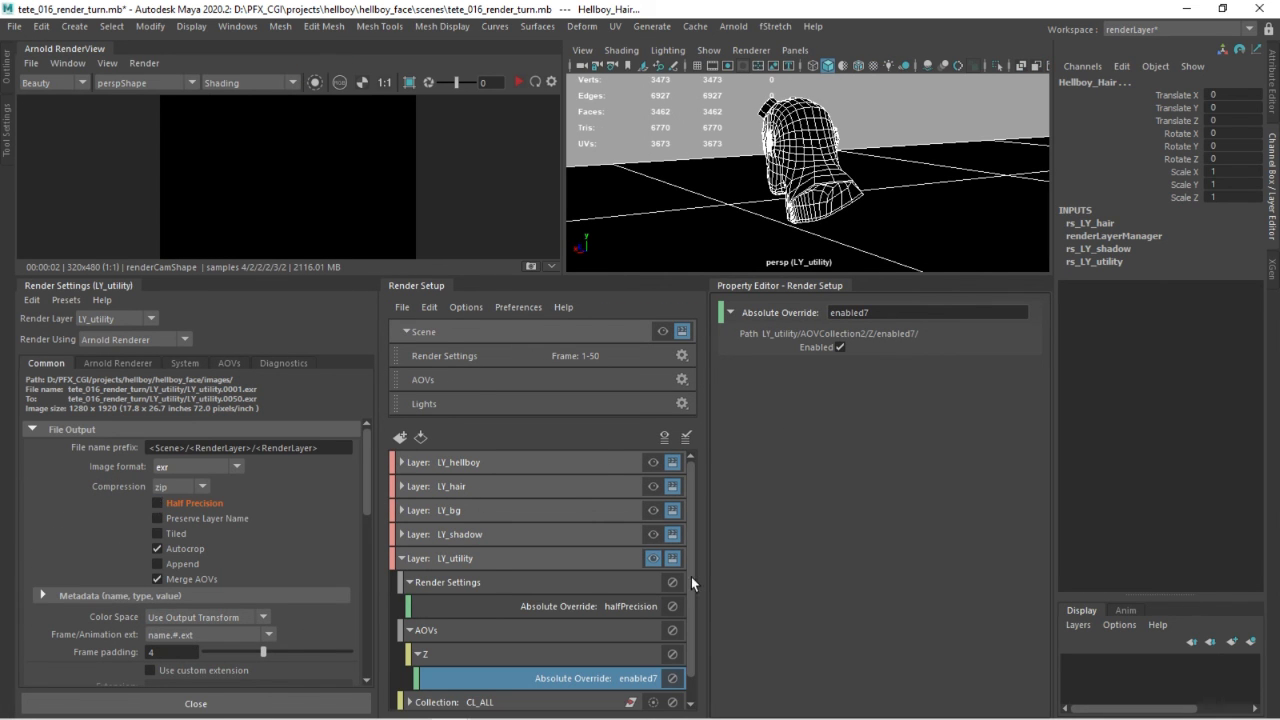
Step: Collapse the LY_utility override tree and save an incremental version of the scene
click(419, 652)
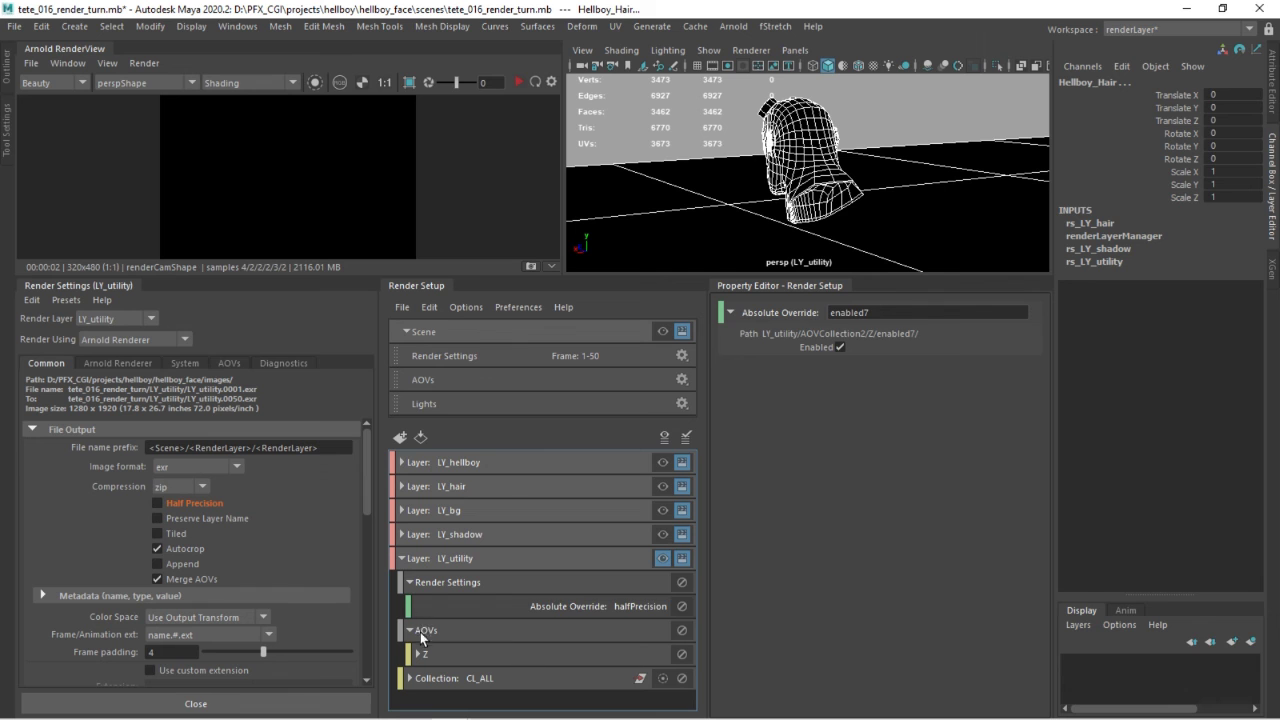
click(586, 606)
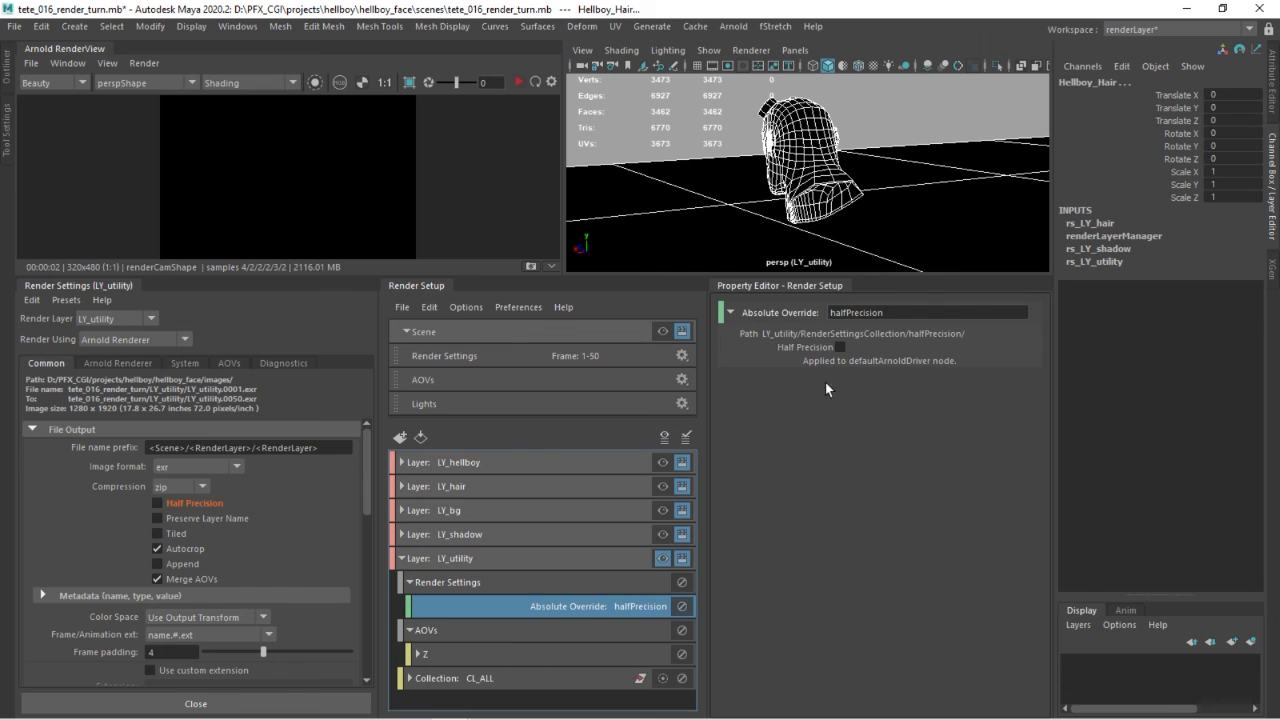
click(409, 582)
click(401, 558)
click(10, 74)
click(14, 26)
click(505, 207)
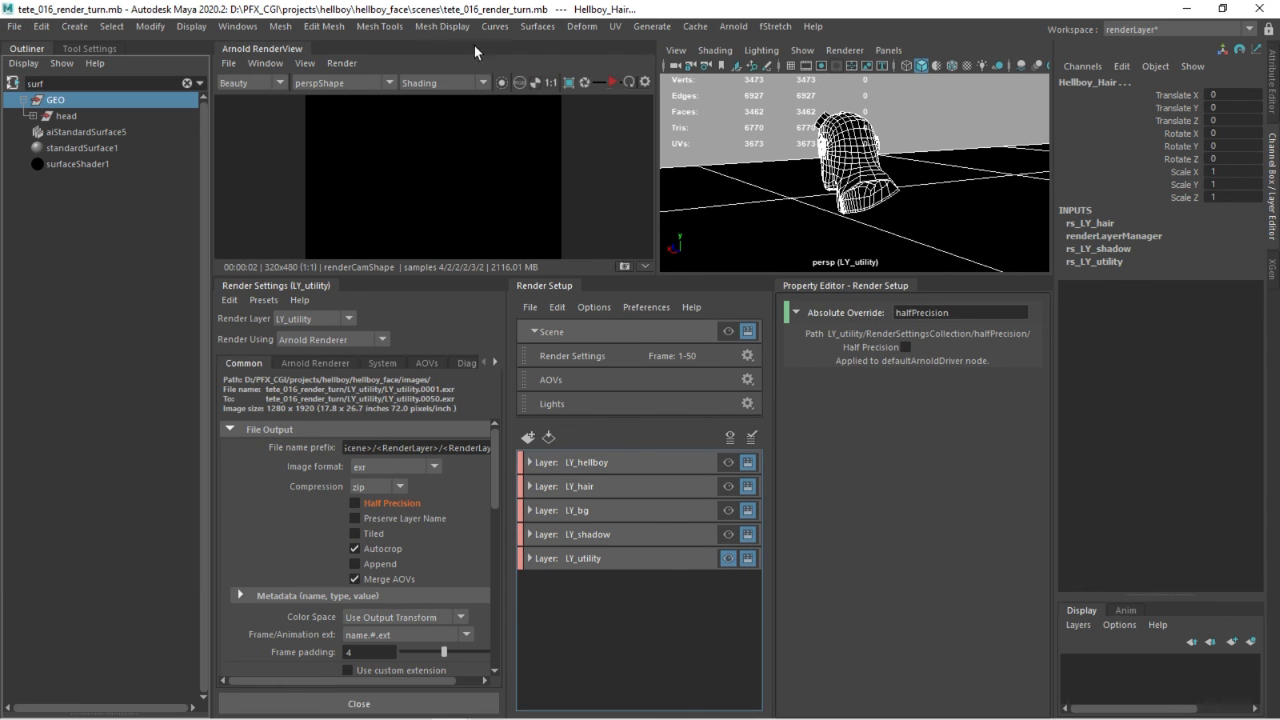
Step: Launch a batch render and review the end frame and colour space settings
key(space)
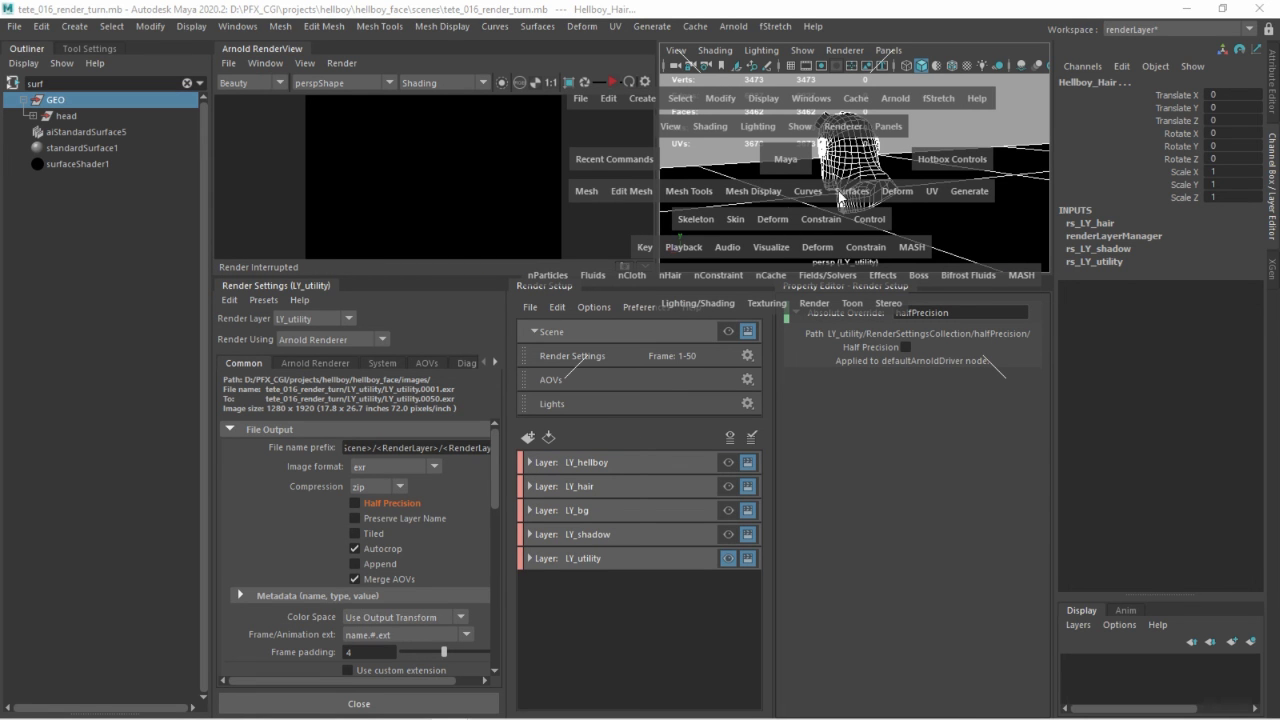
click(814, 303)
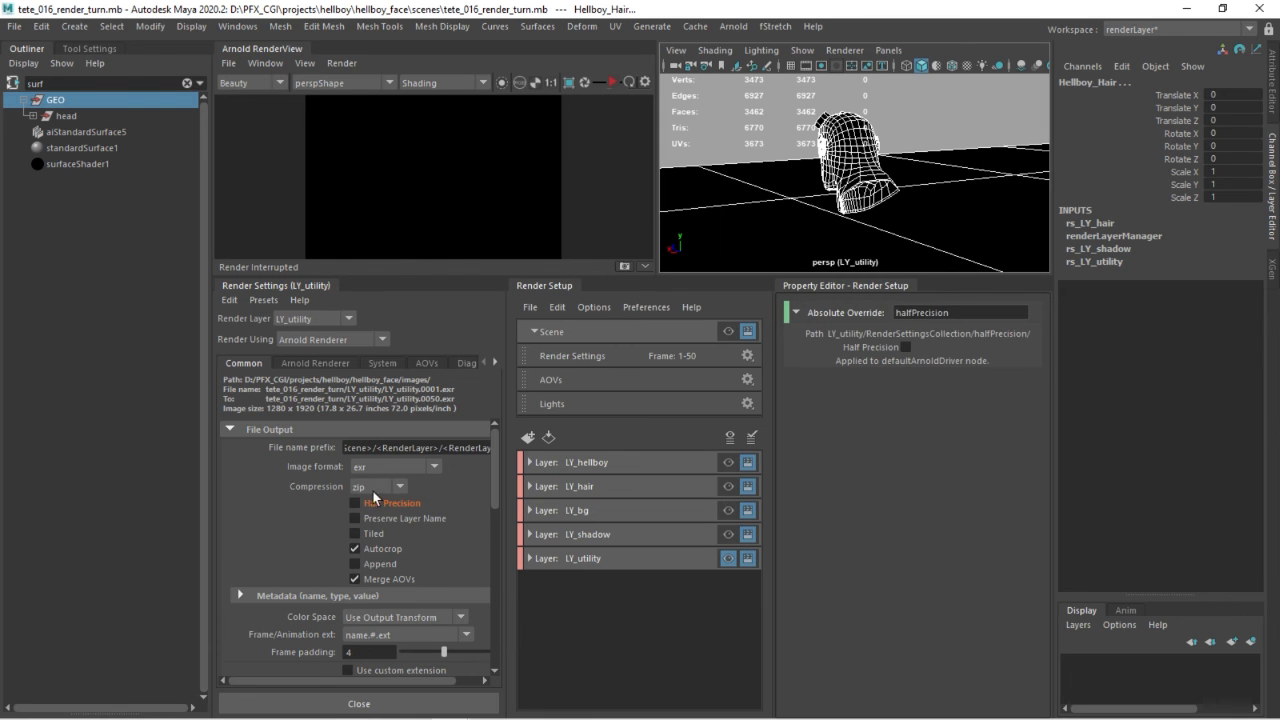
scroll(370, 552, down, 5)
click(368, 566)
scroll(404, 509, down, 3)
scroll(402, 512, down, 2)
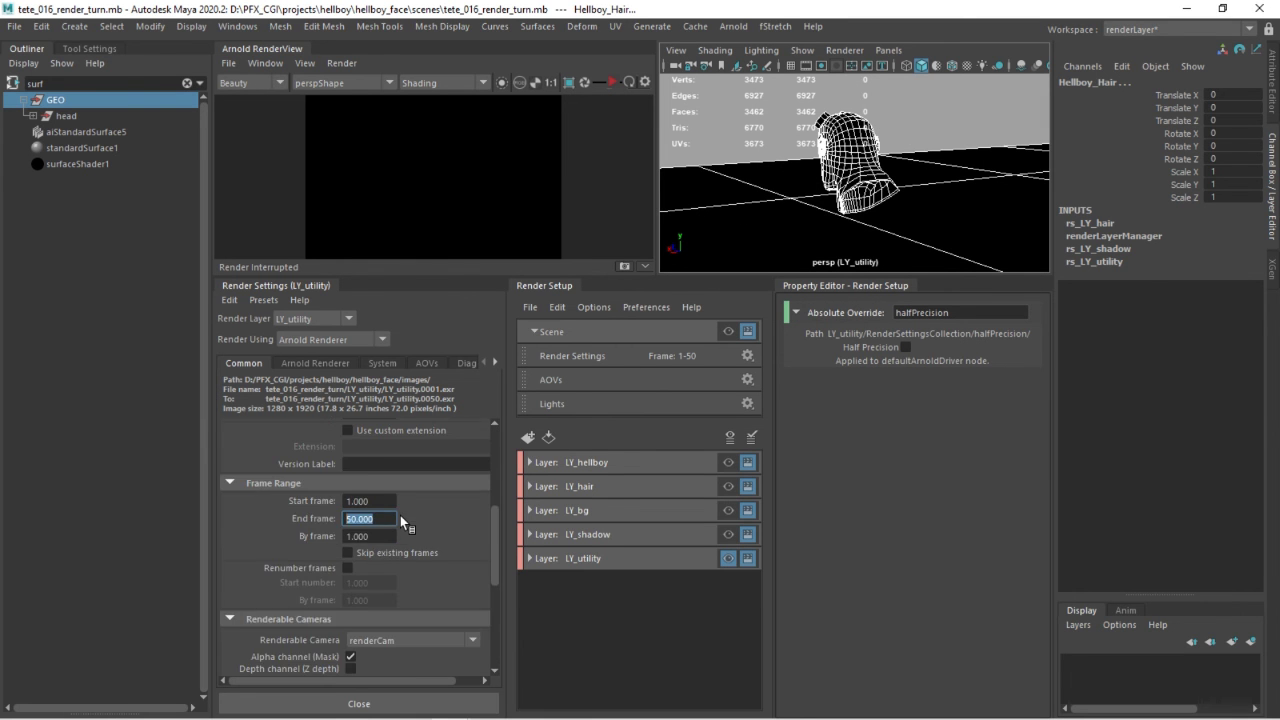
scroll(400, 515, down, 2)
scroll(400, 515, down, 3)
scroll(400, 515, up, 5)
click(460, 617)
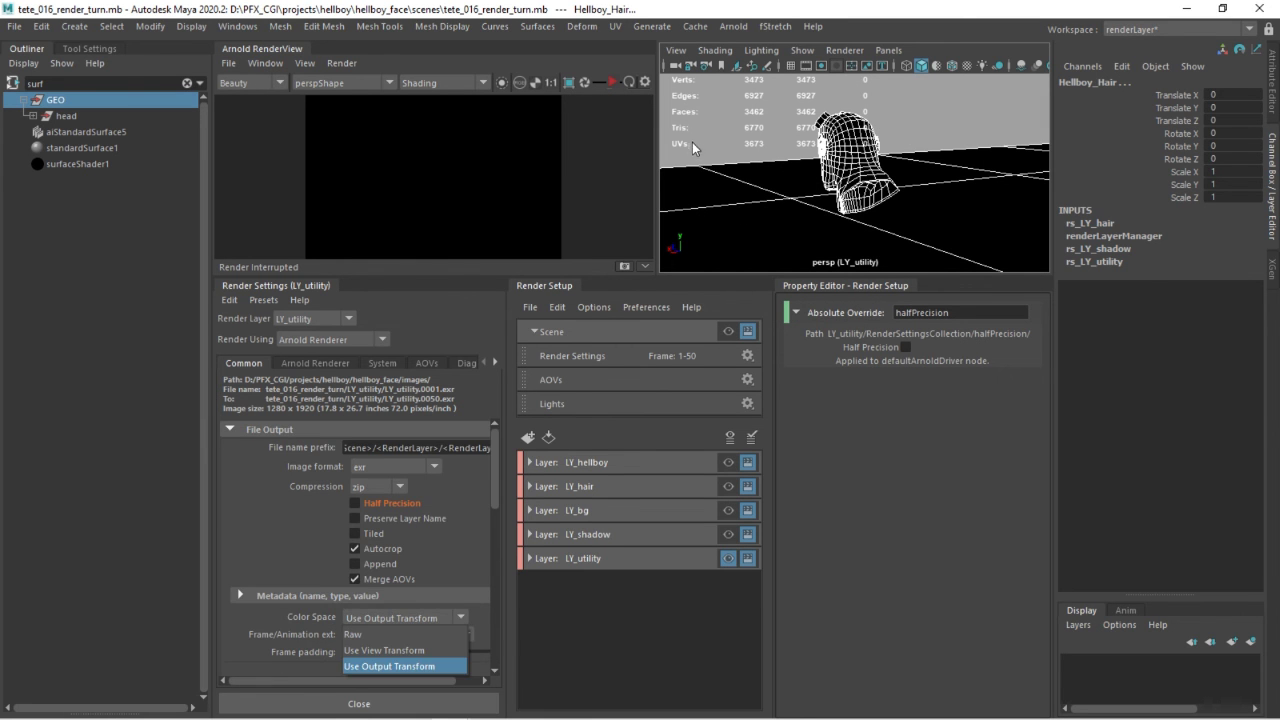
scroll(287, 540, down, 2)
scroll(340, 535, down, 1)
scroll(380, 575, down, 1)
scroll(385, 595, down, 2)
scroll(394, 584, up, 3)
Step: Cancel the running batch render
key(space)
click(825, 267)
click(877, 533)
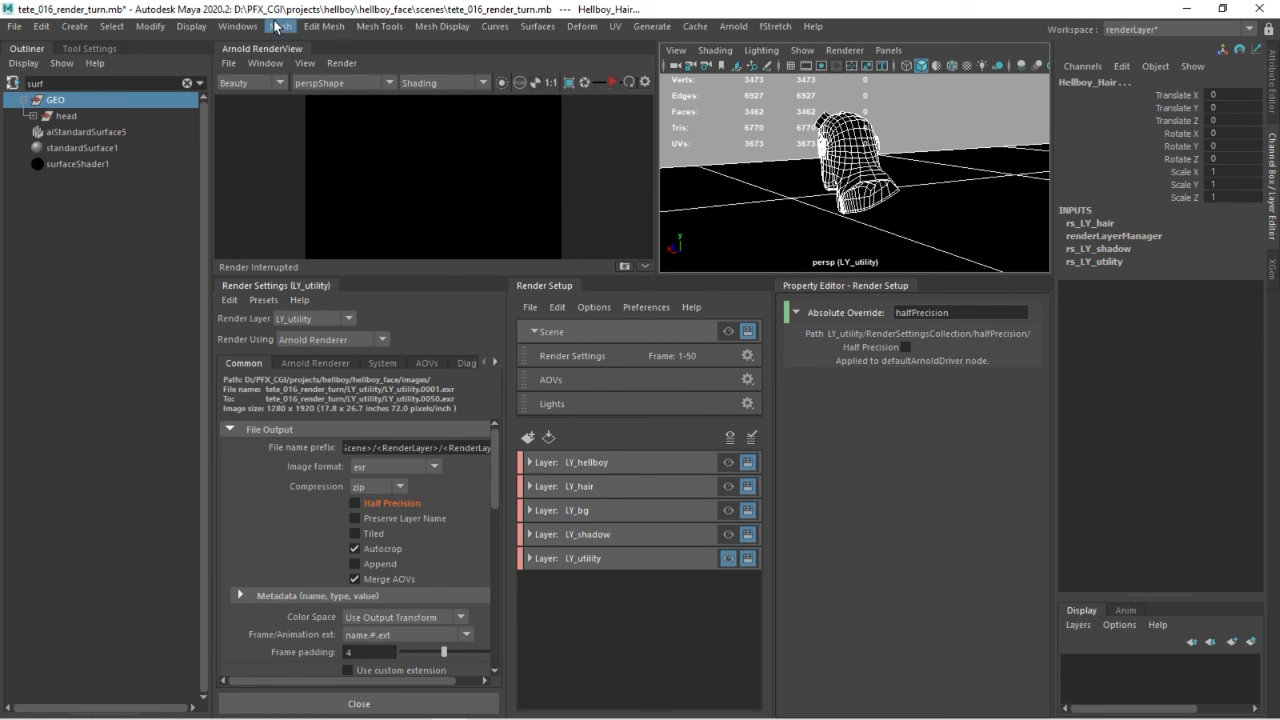
click(238, 26)
mouse_move(272, 83)
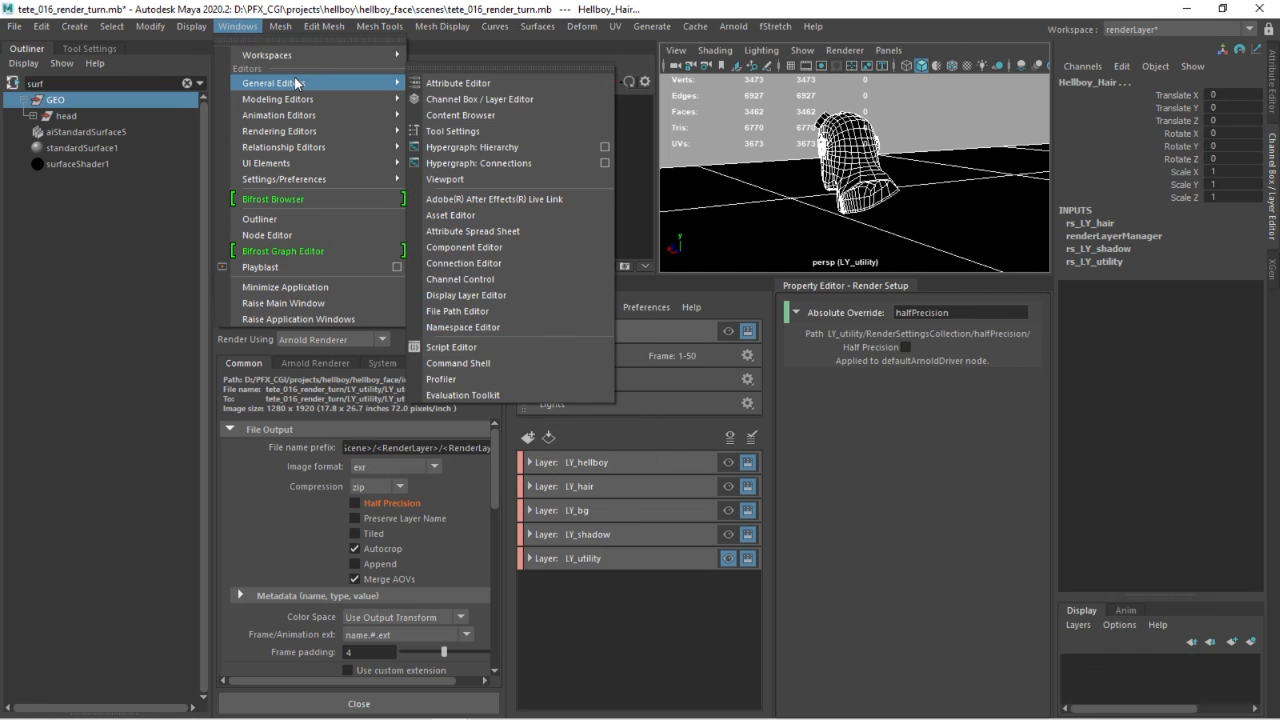
Step: Open the Script Editor and enlarge its history to read the tete_016_render_turn.0003.mb save and Arnold render log
click(452, 347)
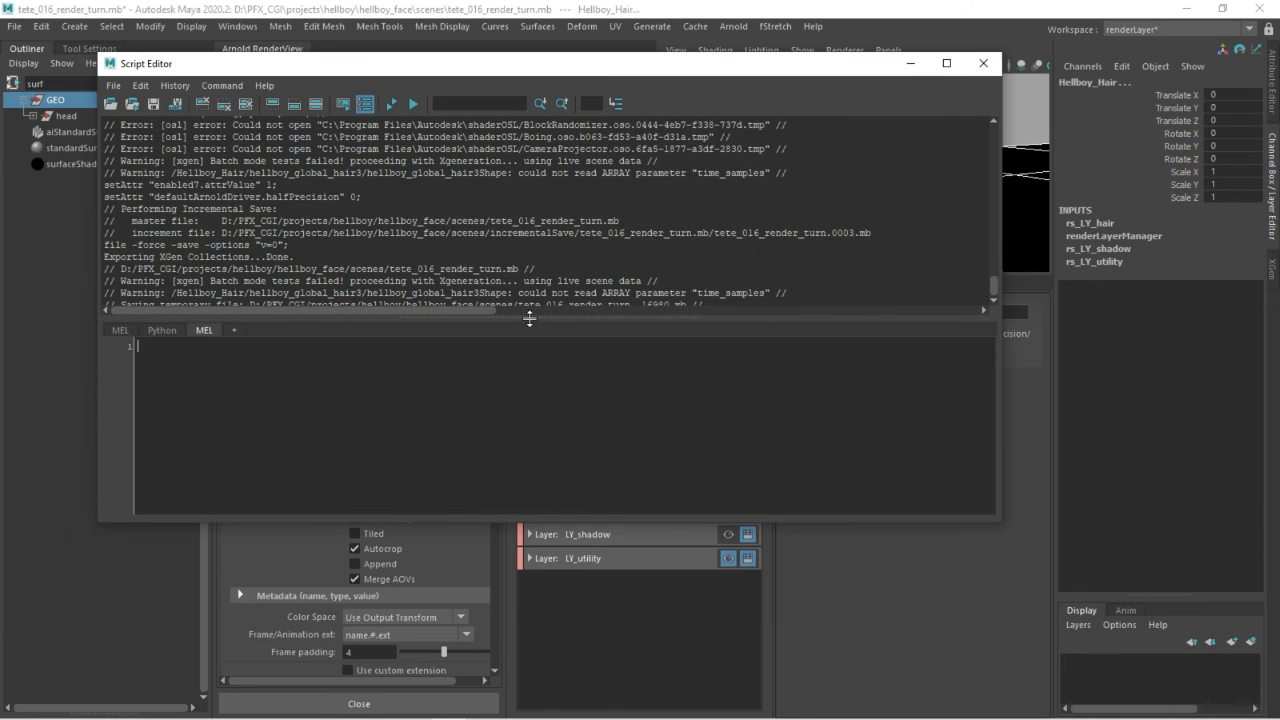
drag(529, 314, 529, 408)
drag(325, 378, 86, 360)
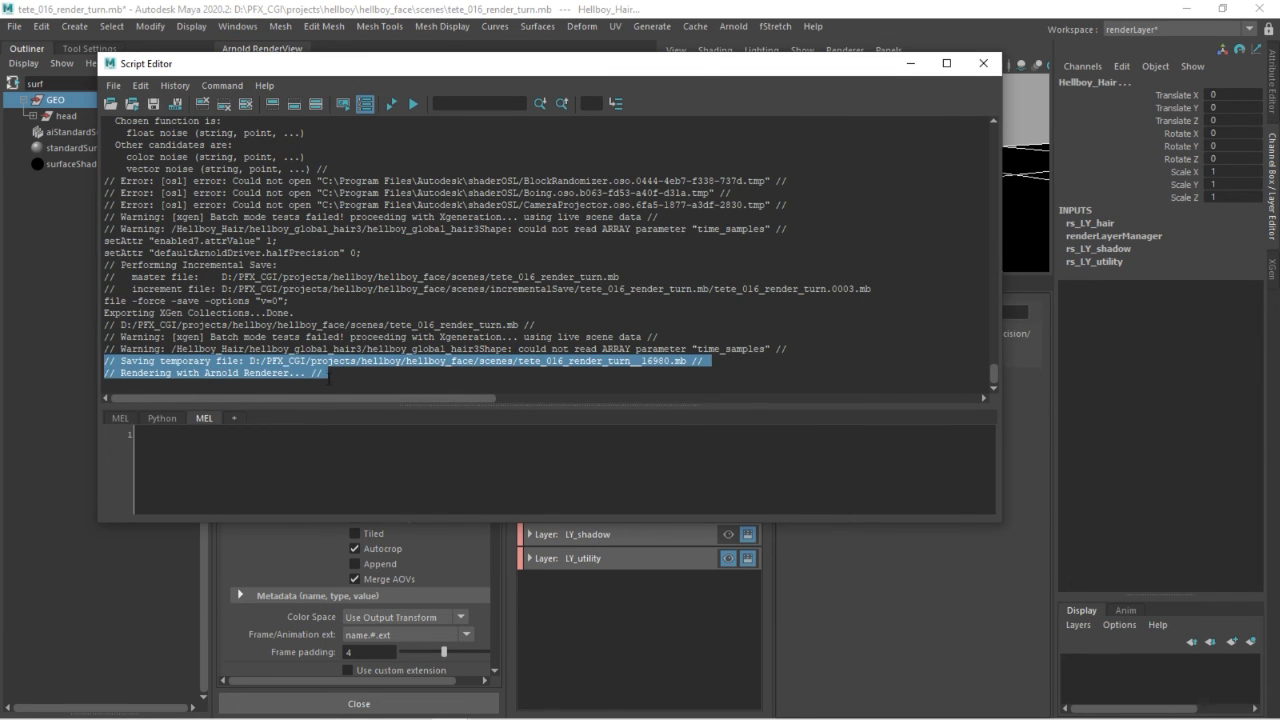
click(331, 379)
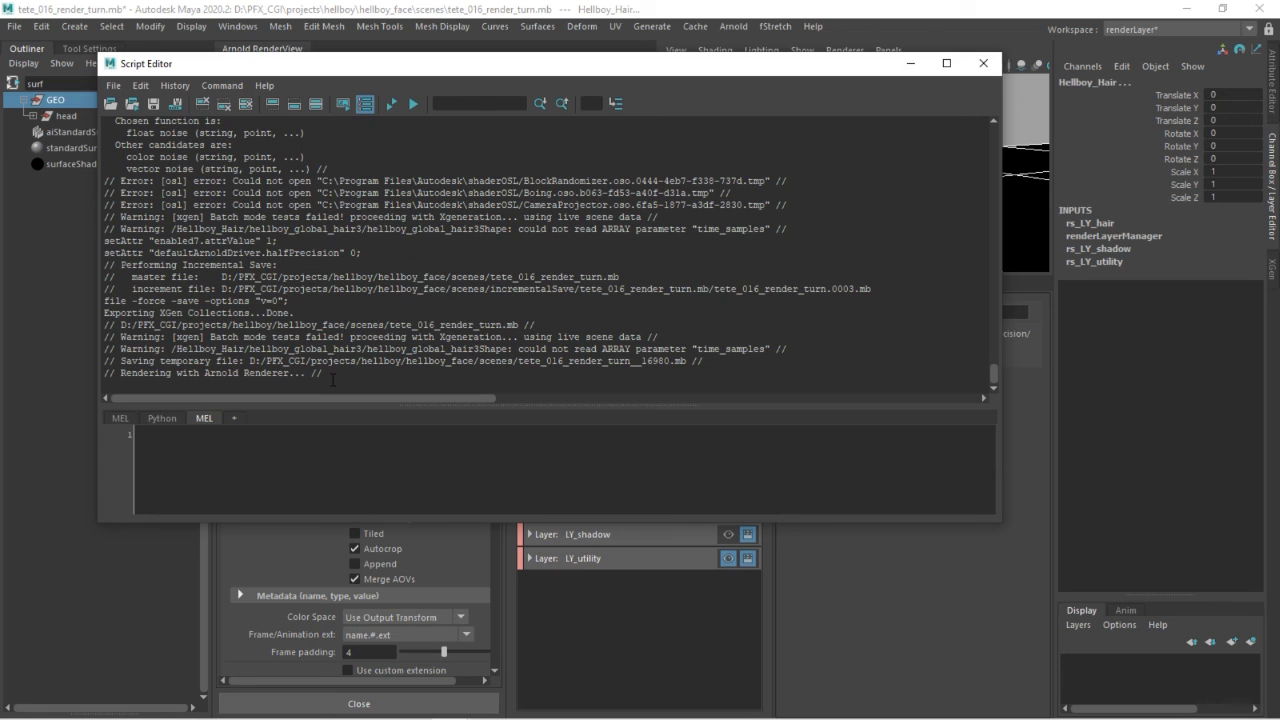